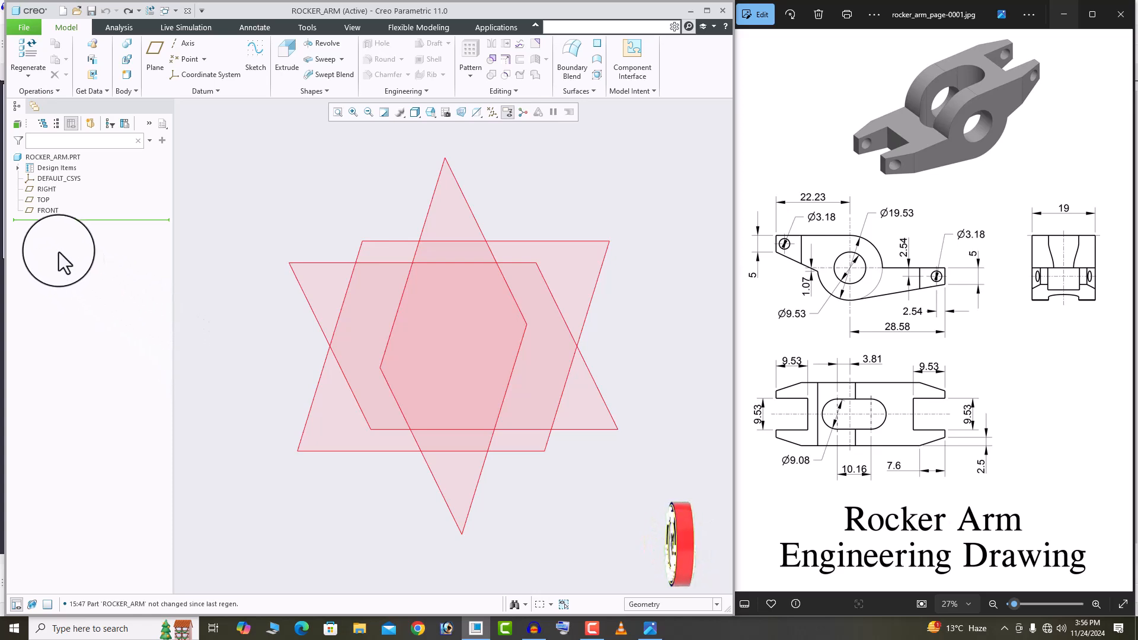
# Start a sketch on the FRONT plane and add horizontal and vertical centerlines through the origin.
pyautogui.click(45, 210)
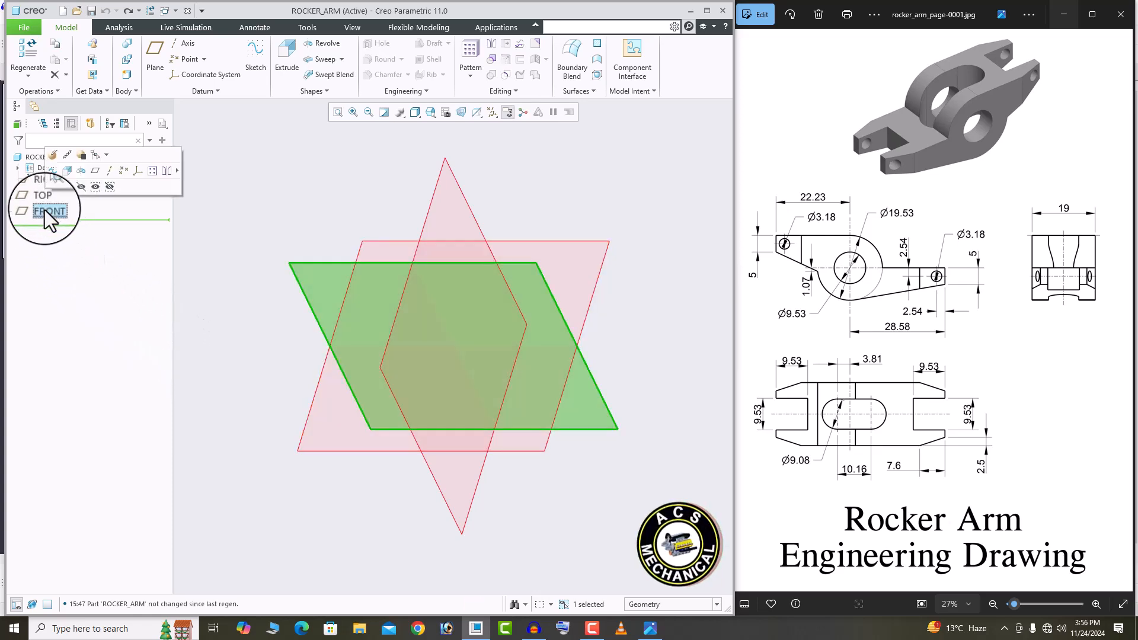
pyautogui.click(52, 176)
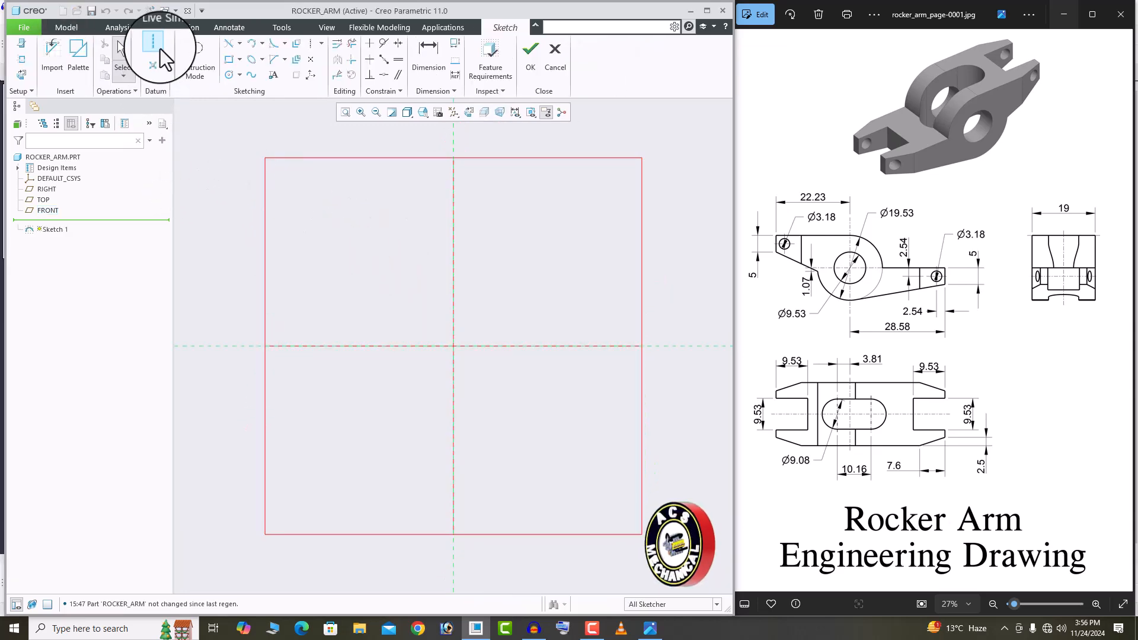
pyautogui.click(157, 48)
pyautogui.click(355, 346)
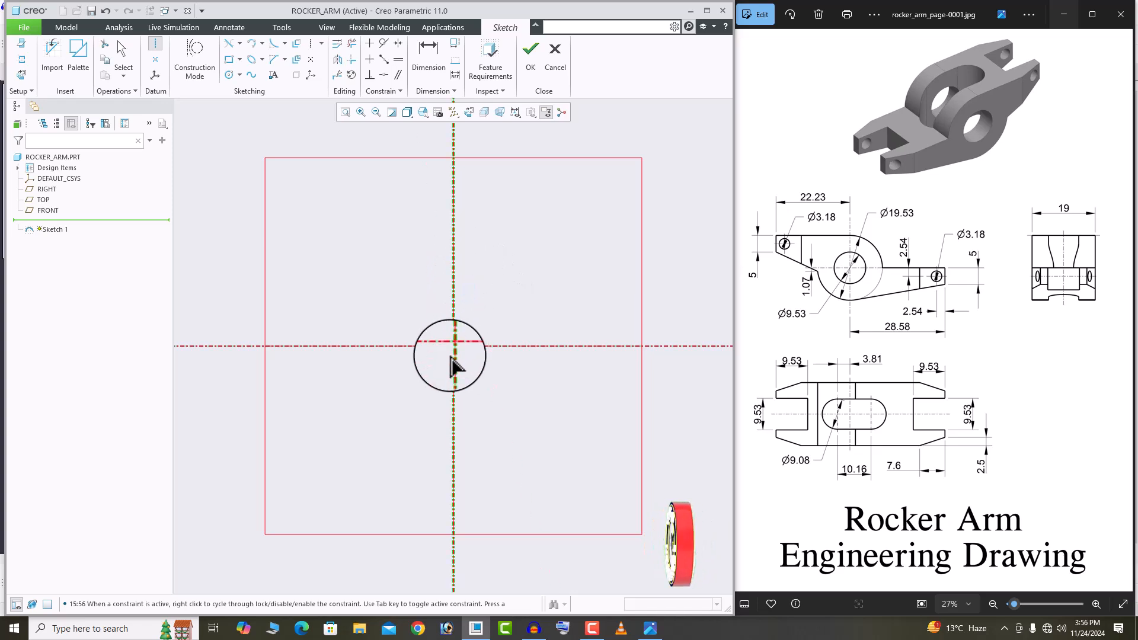
pyautogui.click(452, 366)
pyautogui.middleClick(515, 274)
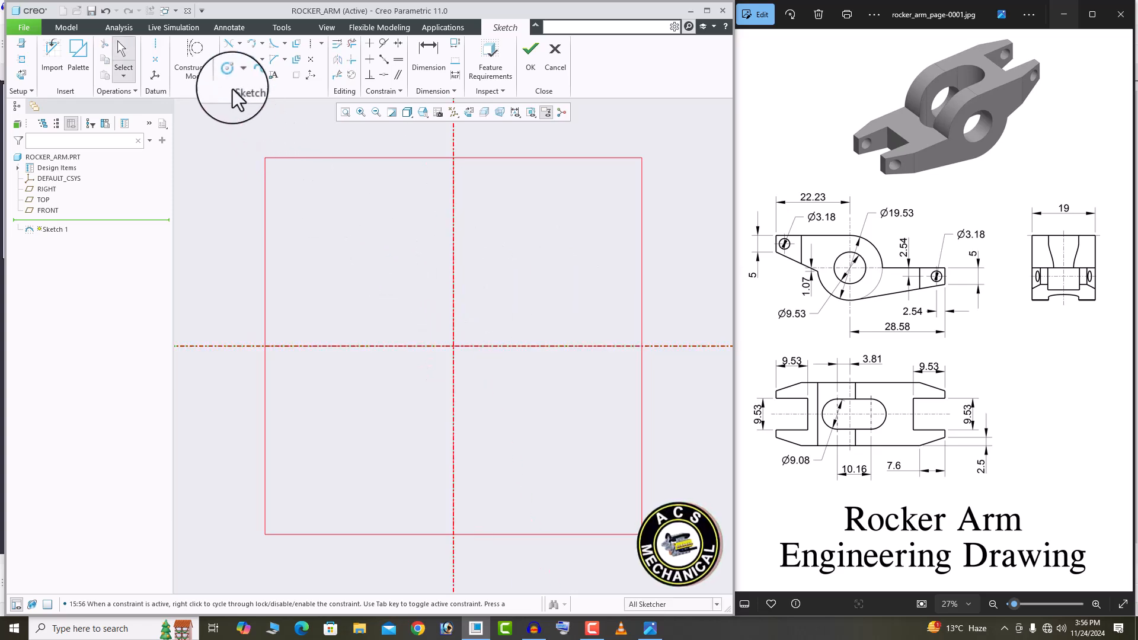
# Sketch two concentric circles centred on the origin, about 213 and 103 in diameter.
pyautogui.click(228, 75)
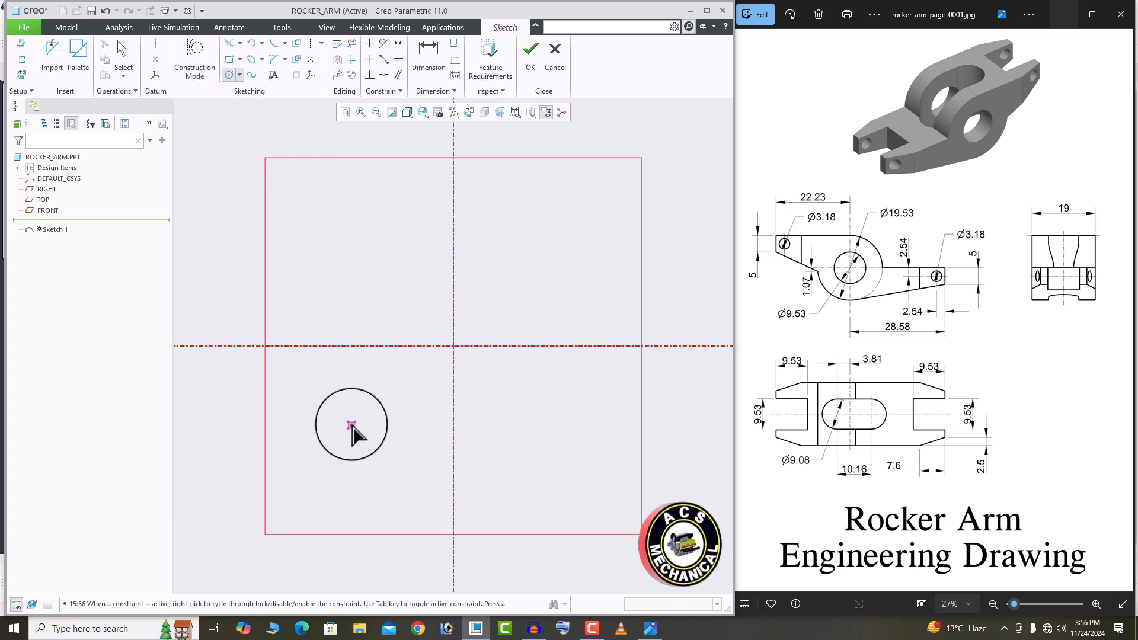
pyautogui.click(454, 346)
pyautogui.click(512, 398)
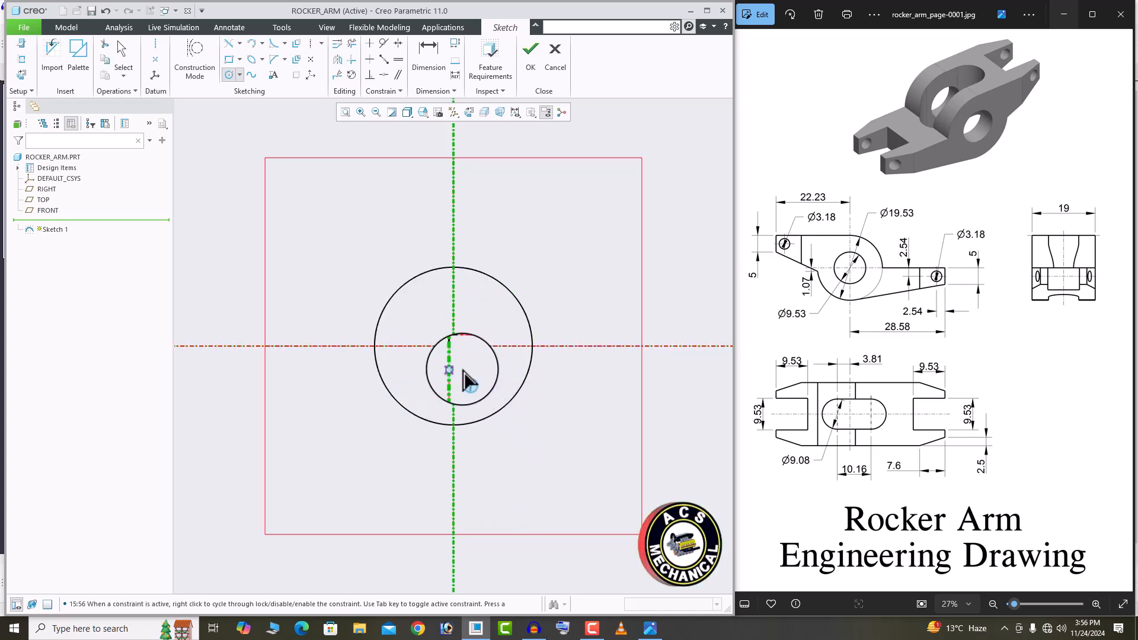
pyautogui.click(454, 347)
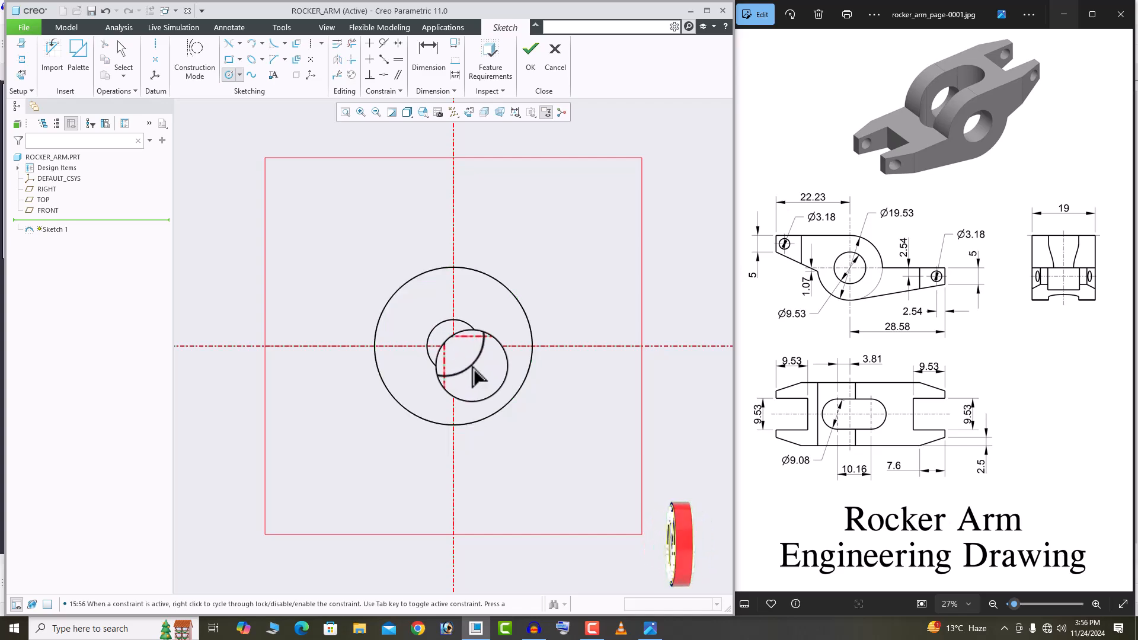
pyautogui.click(474, 377)
pyautogui.middleClick(361, 449)
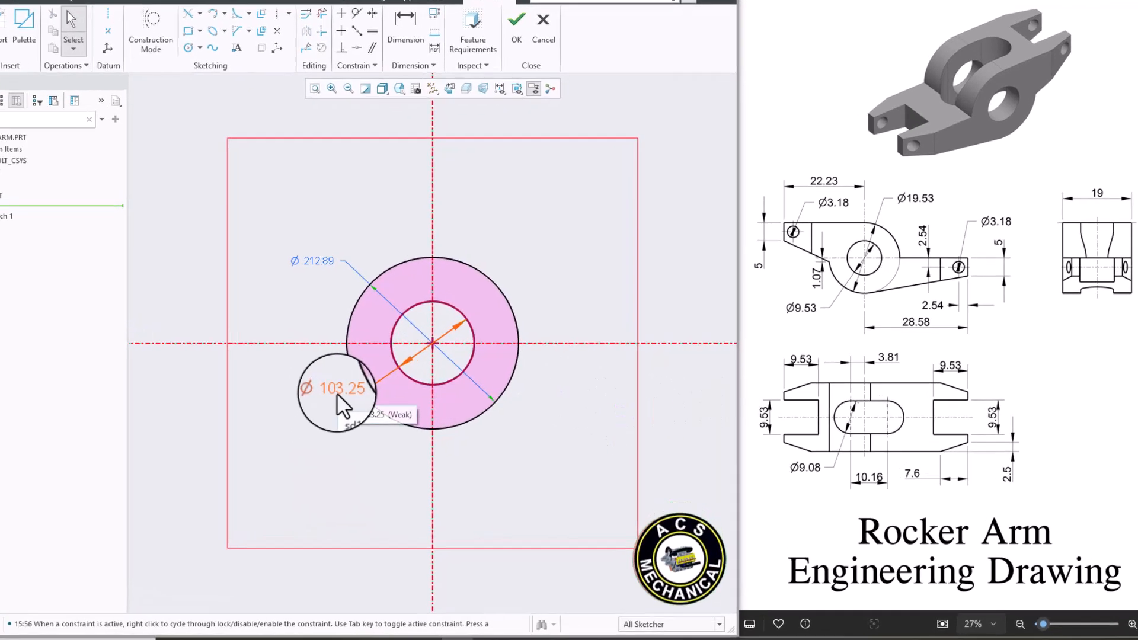
# Set the inner circle's diameter to 9.53 and the outer circle's diameter to 19.53.
pyautogui.doubleClick(365, 391)
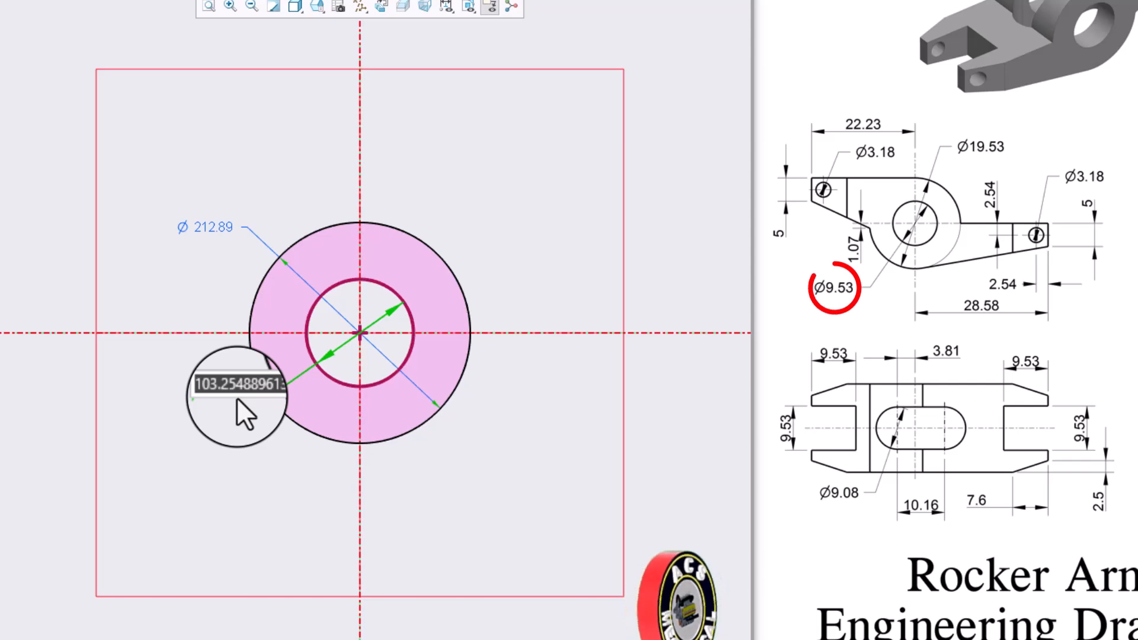
pyautogui.write('9.53')
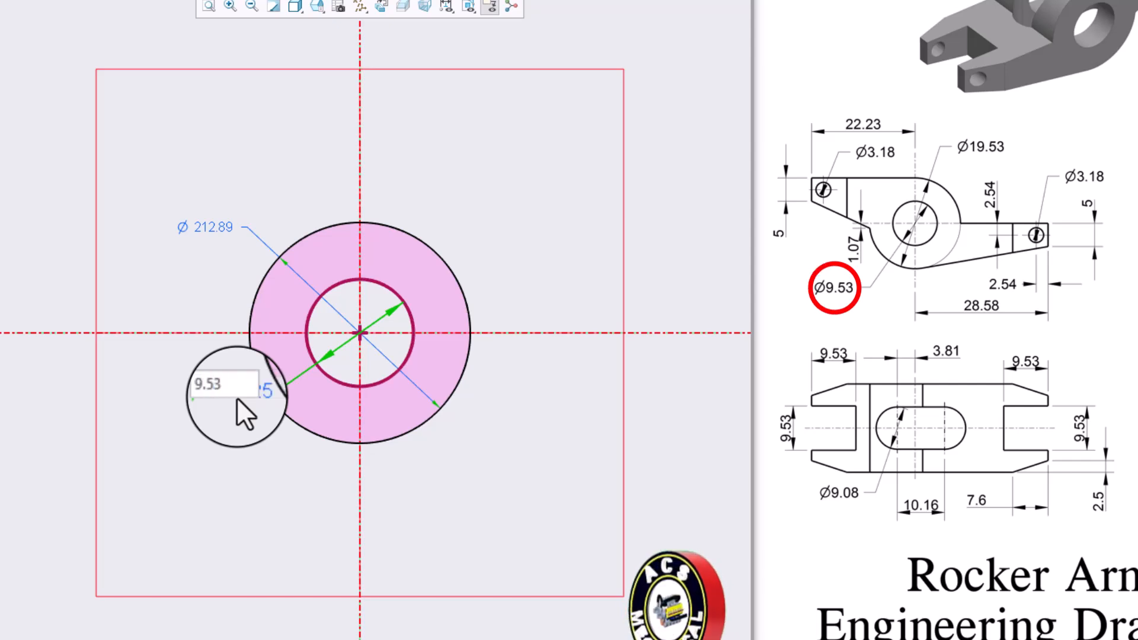
pyautogui.press('Return')
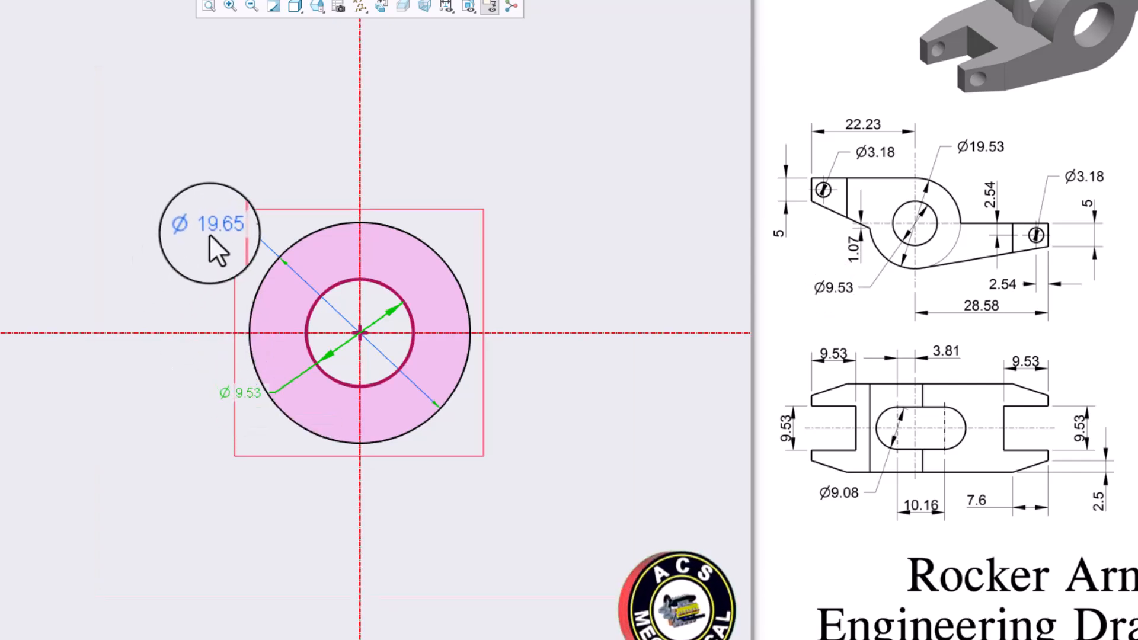
pyautogui.doubleClick(211, 231)
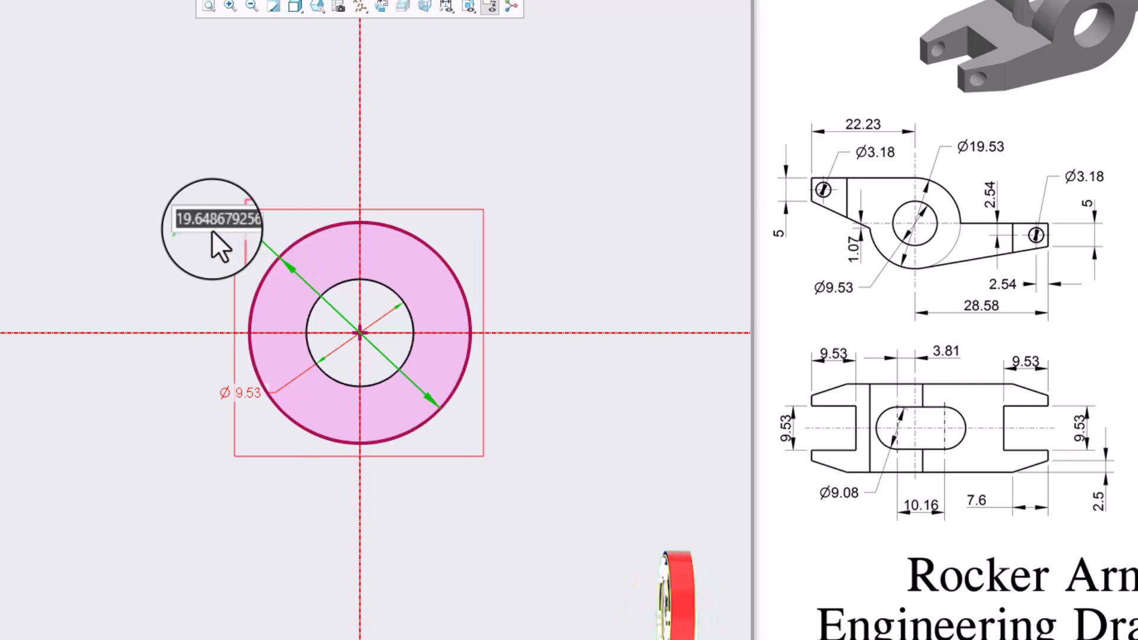
pyautogui.write('19.')
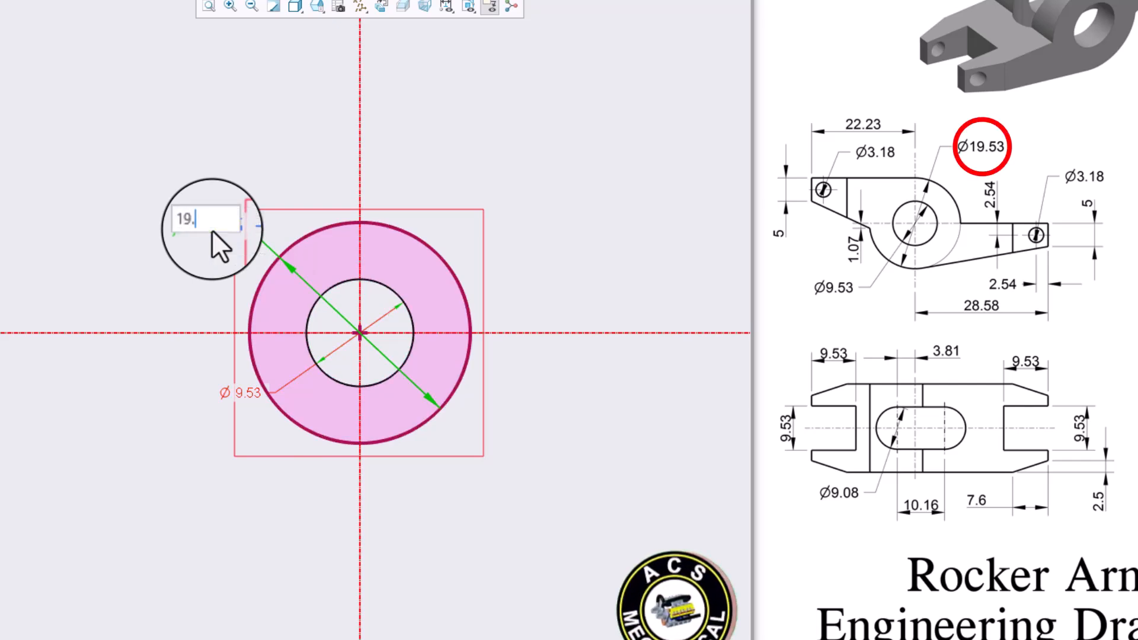
pyautogui.write('53')
pyautogui.press('Return')
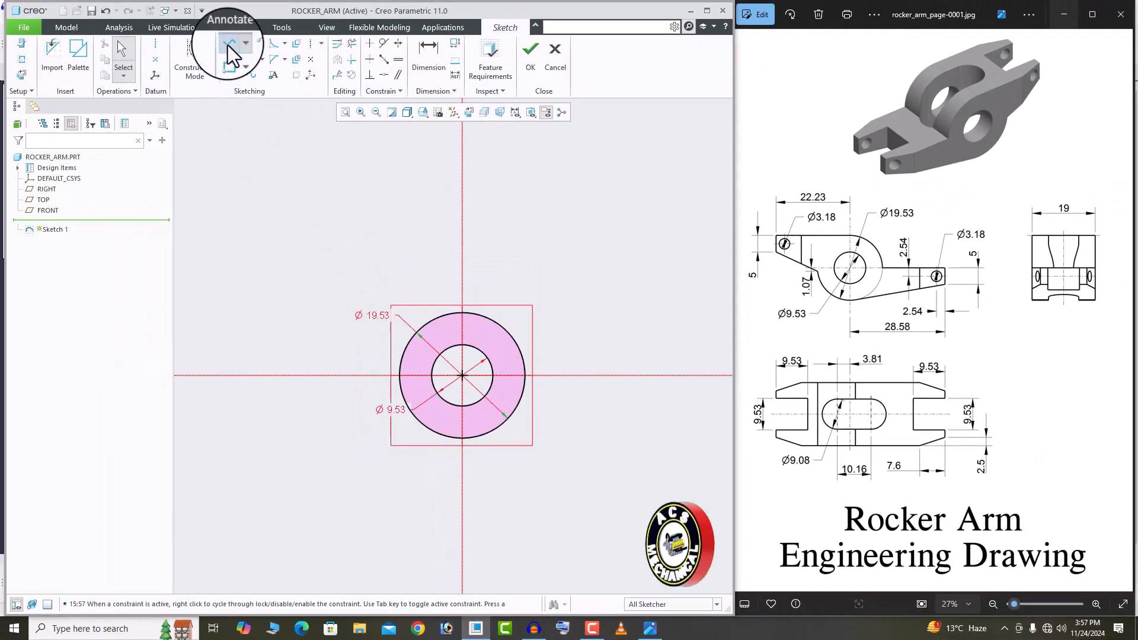
# Draw a line leftward from the outer circle's top point, then down, with a horizontal length of 22.23 and vertical length of 5.
pyautogui.click(229, 44)
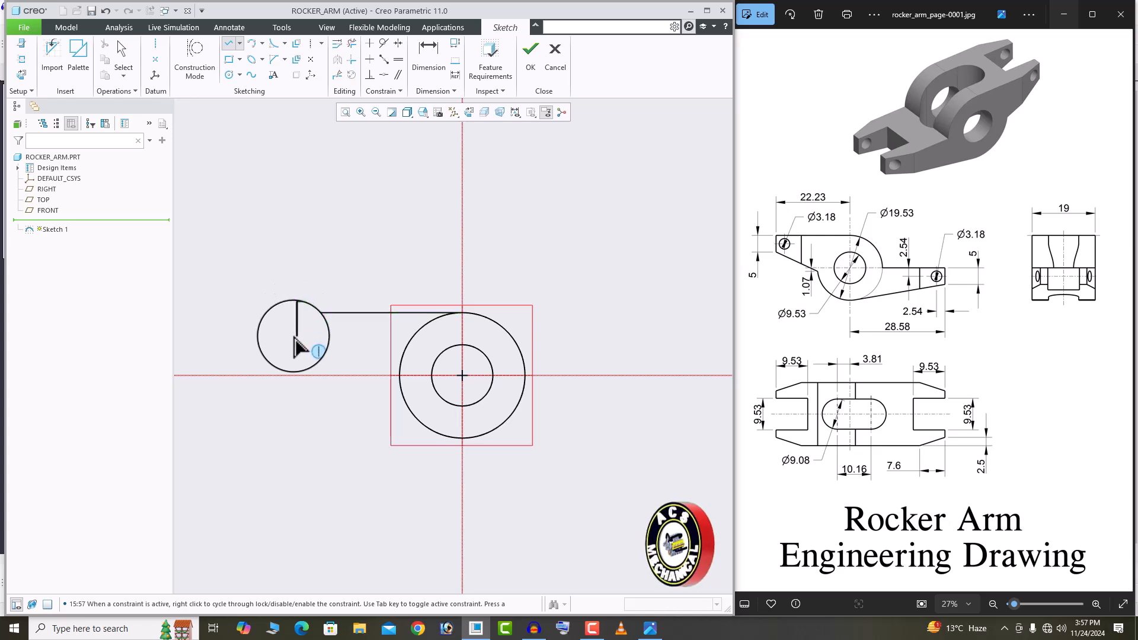
pyautogui.middleClick(340, 249)
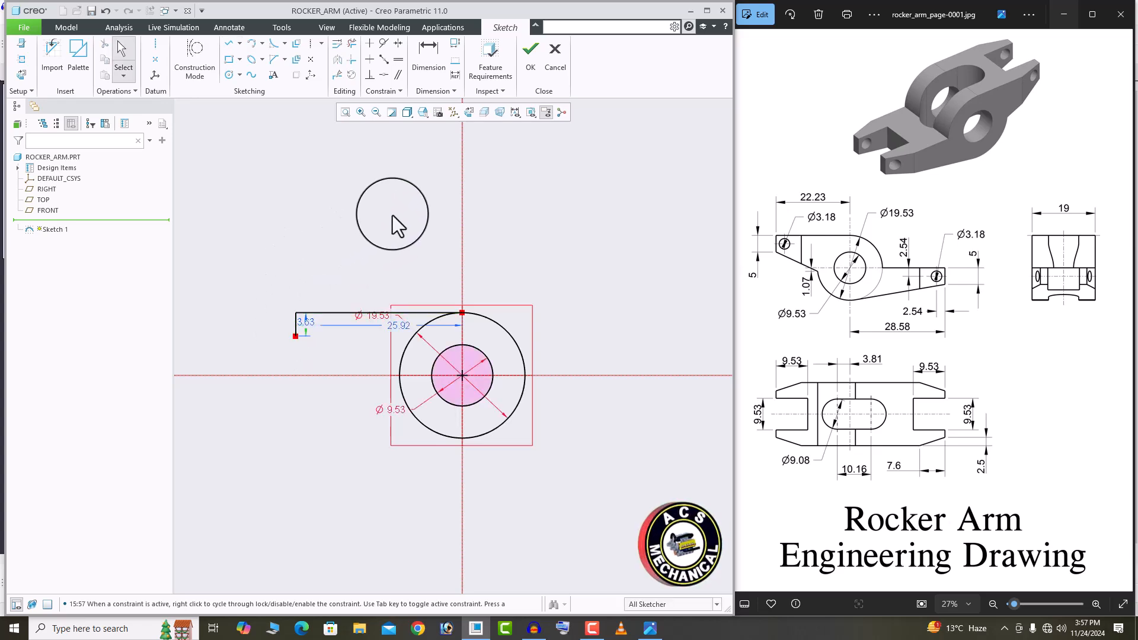
pyautogui.doubleClick(393, 329)
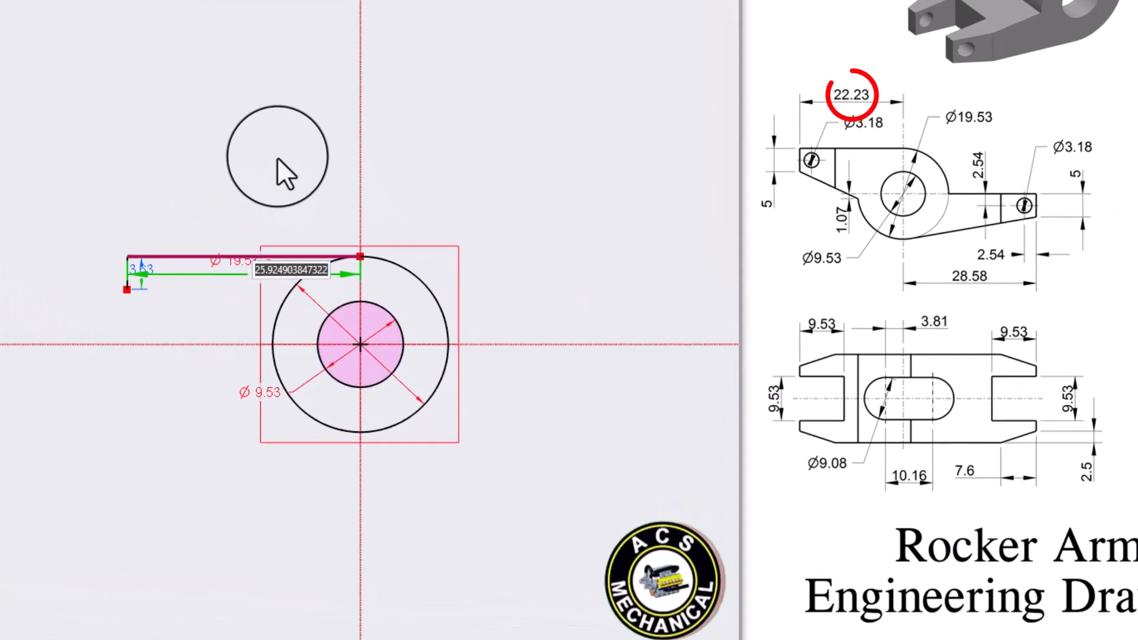
pyautogui.write('22.23')
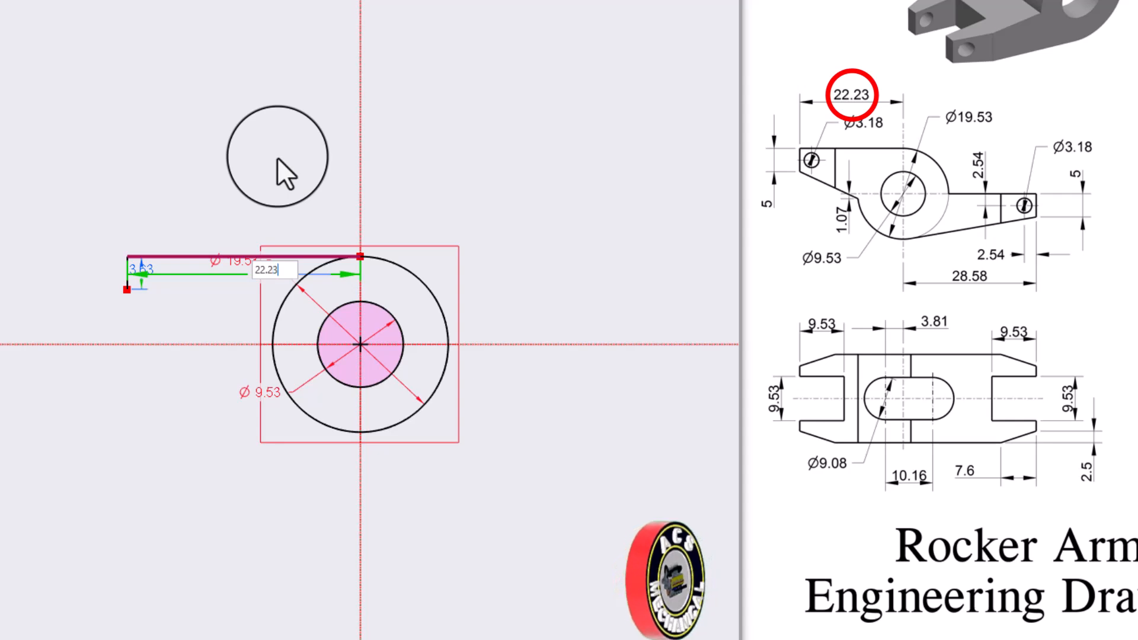
pyautogui.press('Return')
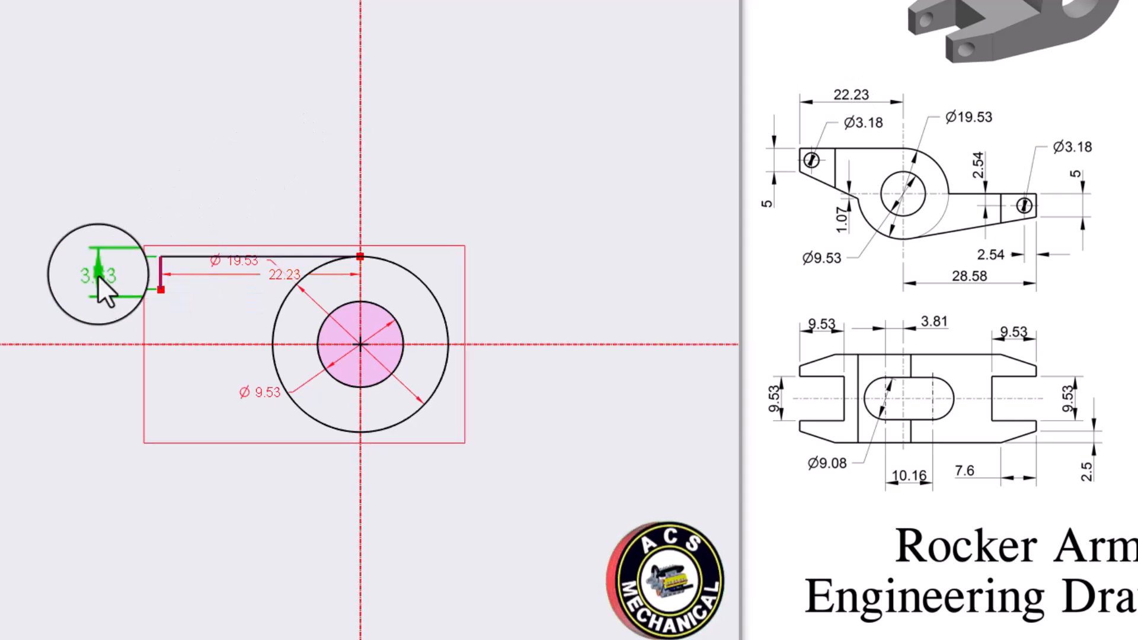
pyautogui.doubleClick(100, 280)
pyautogui.write('5')
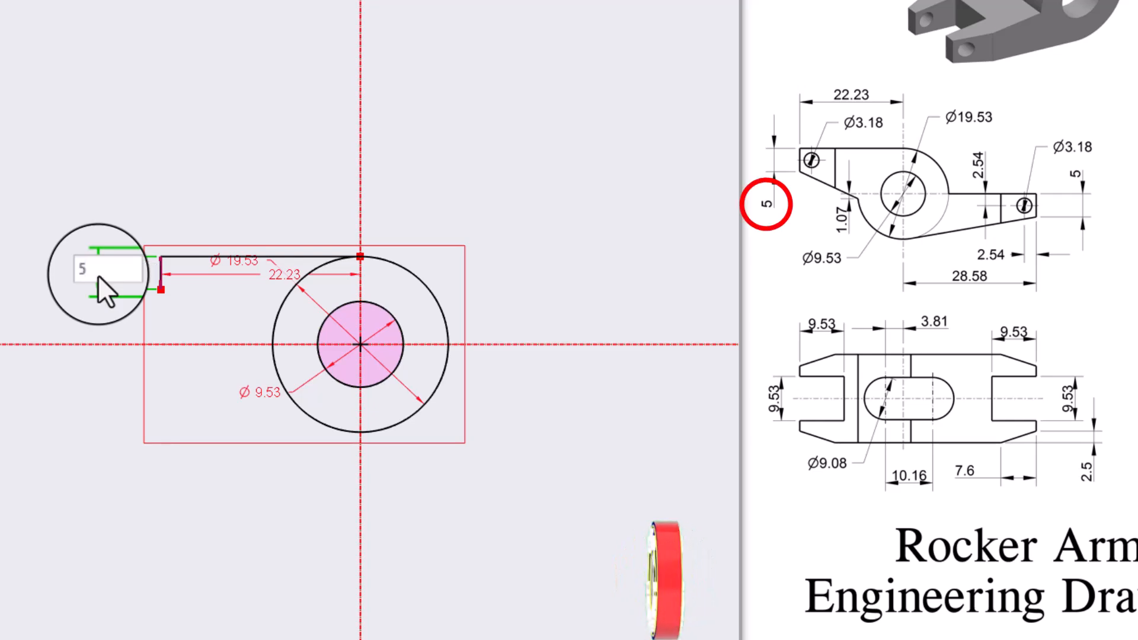
pyautogui.press('Return')
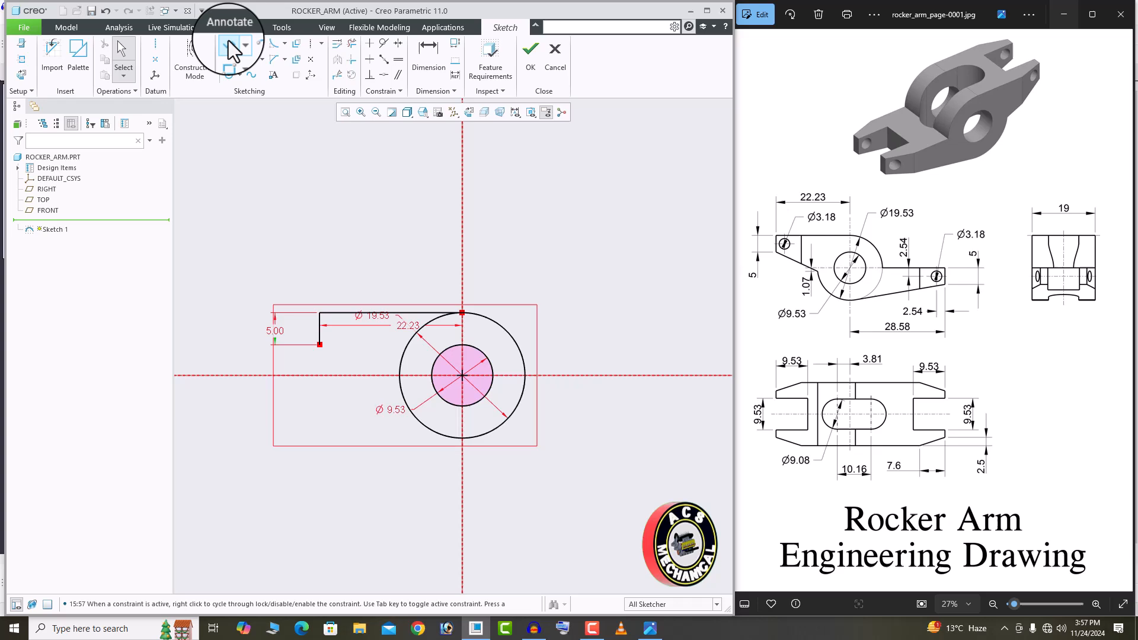
# Close the left arm's outline with a slanted line from the short vertical edge's lower end to the outer circle.
pyautogui.click(229, 40)
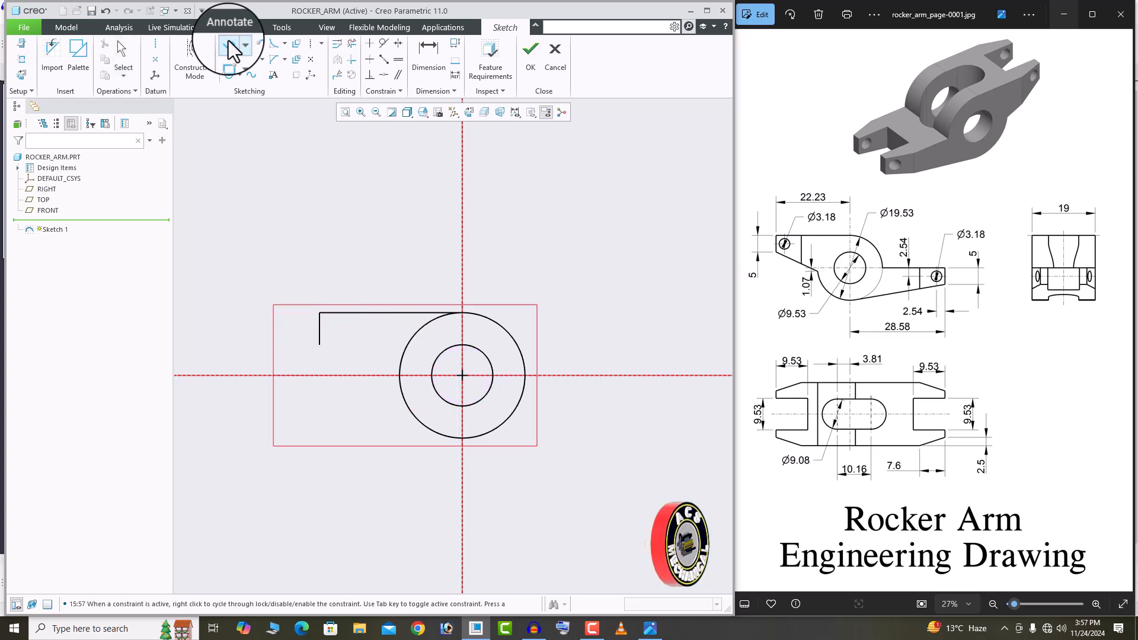
pyautogui.click(319, 344)
pyautogui.scroll(-2, 350, 385)
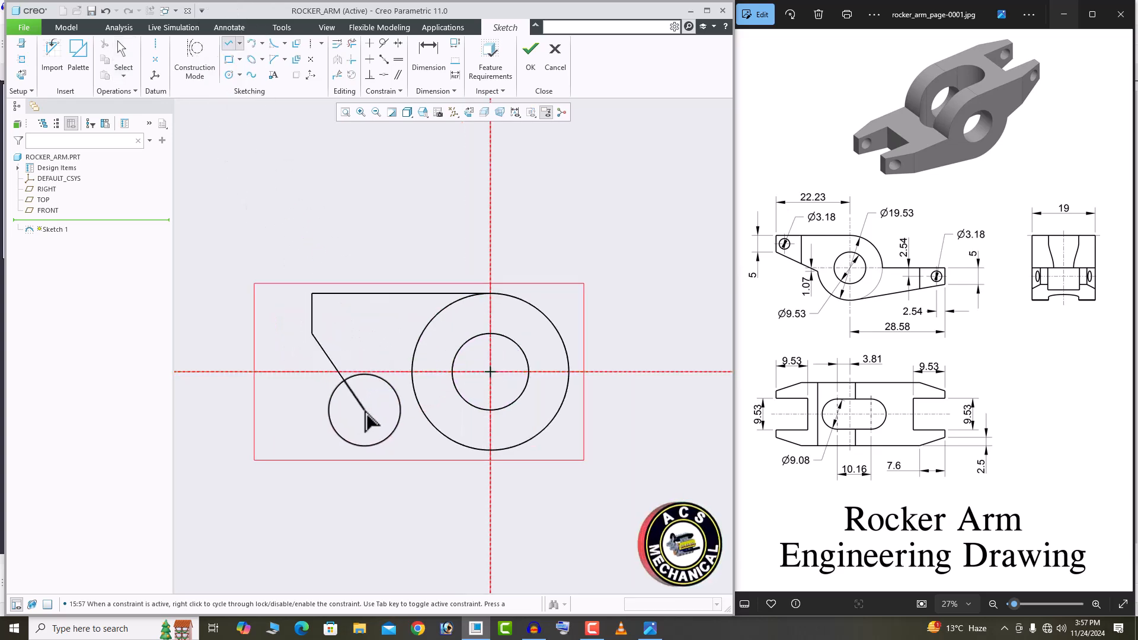
pyautogui.click(412, 392)
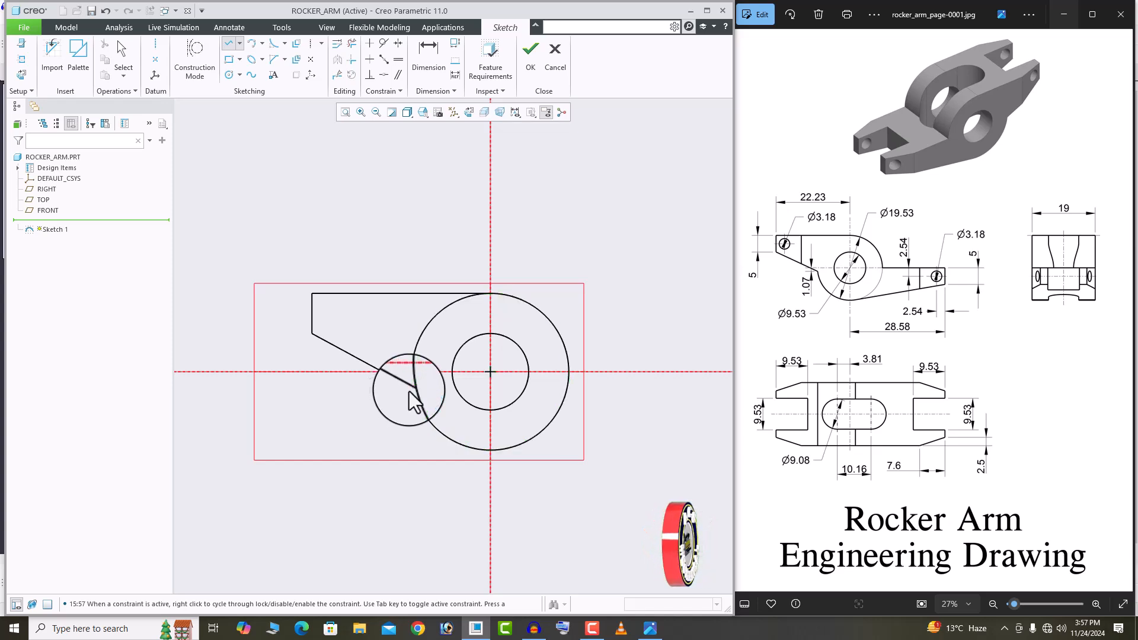
pyautogui.middleClick(428, 239)
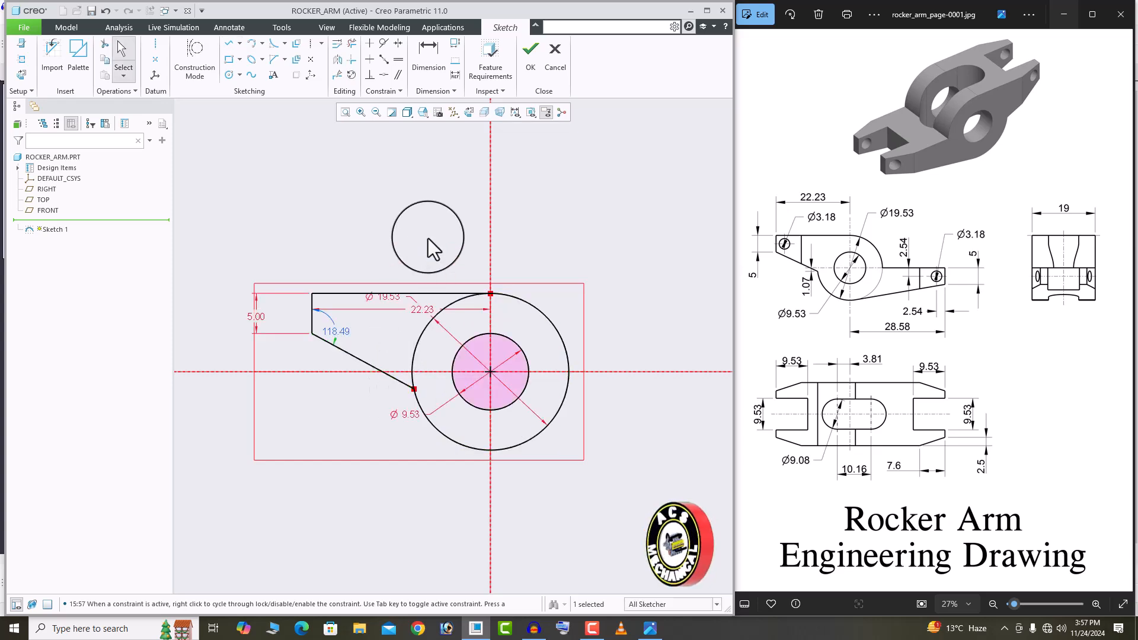
# Dimension the slanted line's endpoint on the outer circle at 1.07 below the horizontal centerline.
pyautogui.click(429, 59)
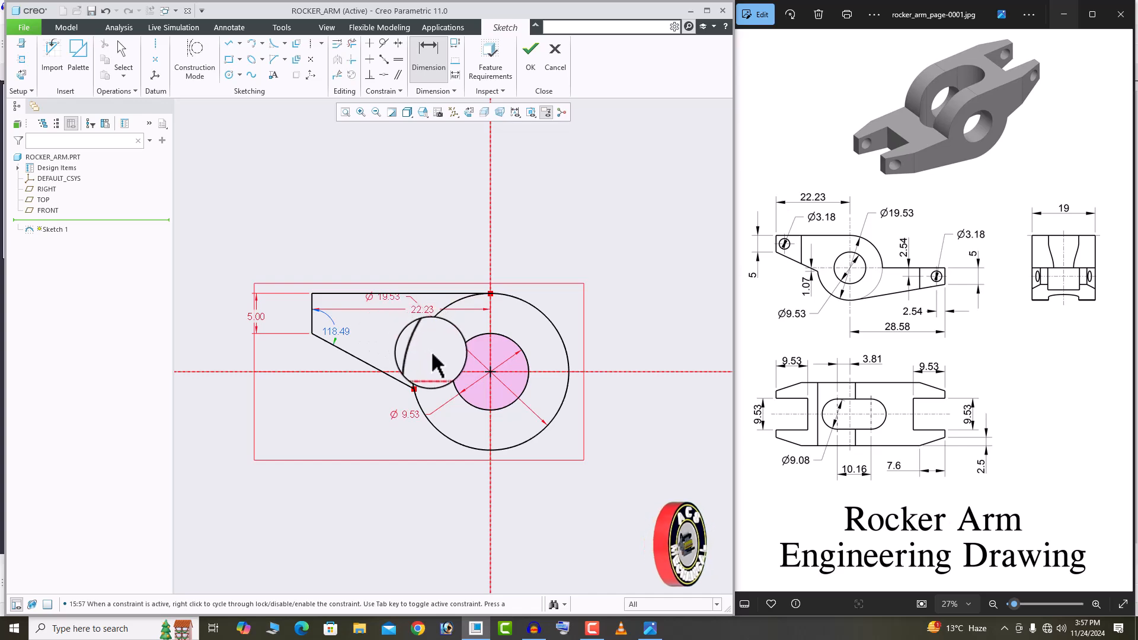
pyautogui.scroll(1, 431, 367)
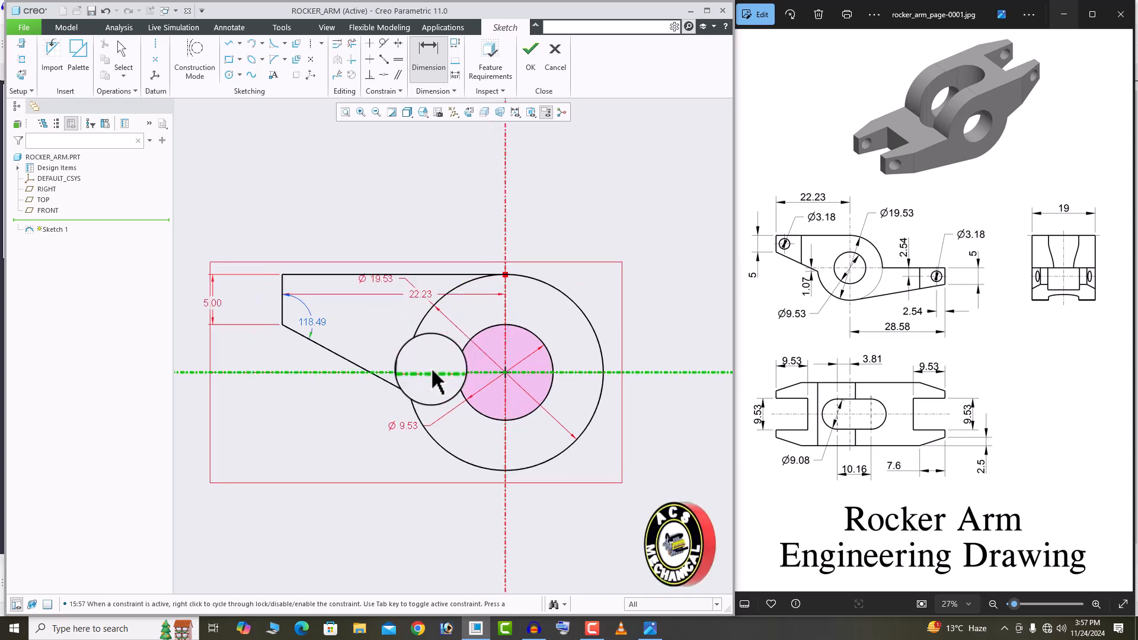
pyautogui.middleClick(396, 363)
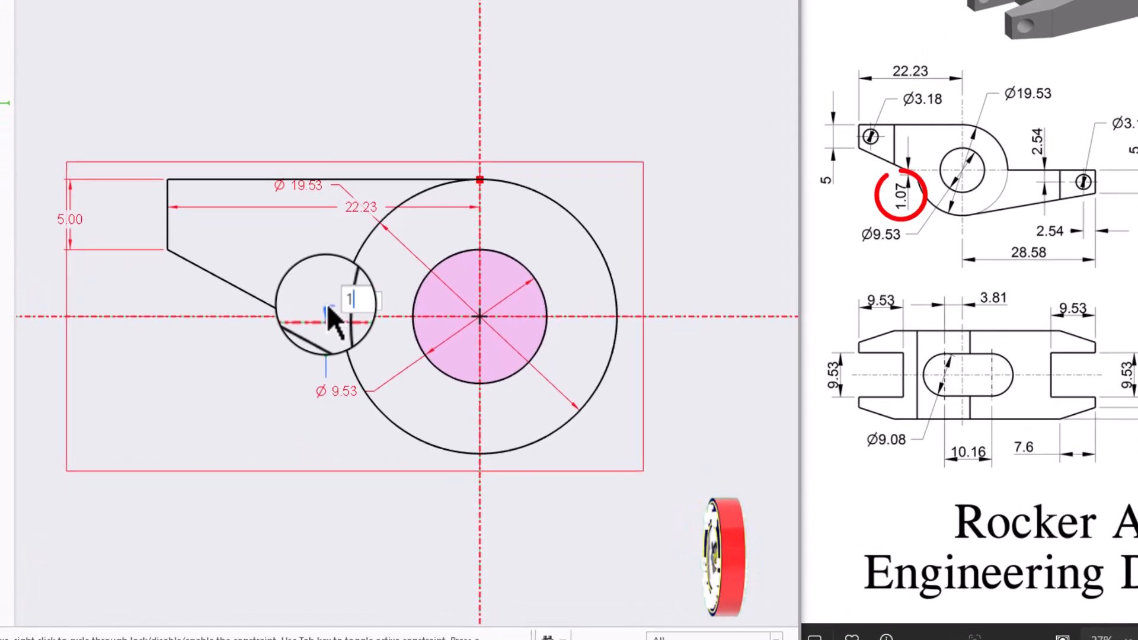
pyautogui.write('1.07')
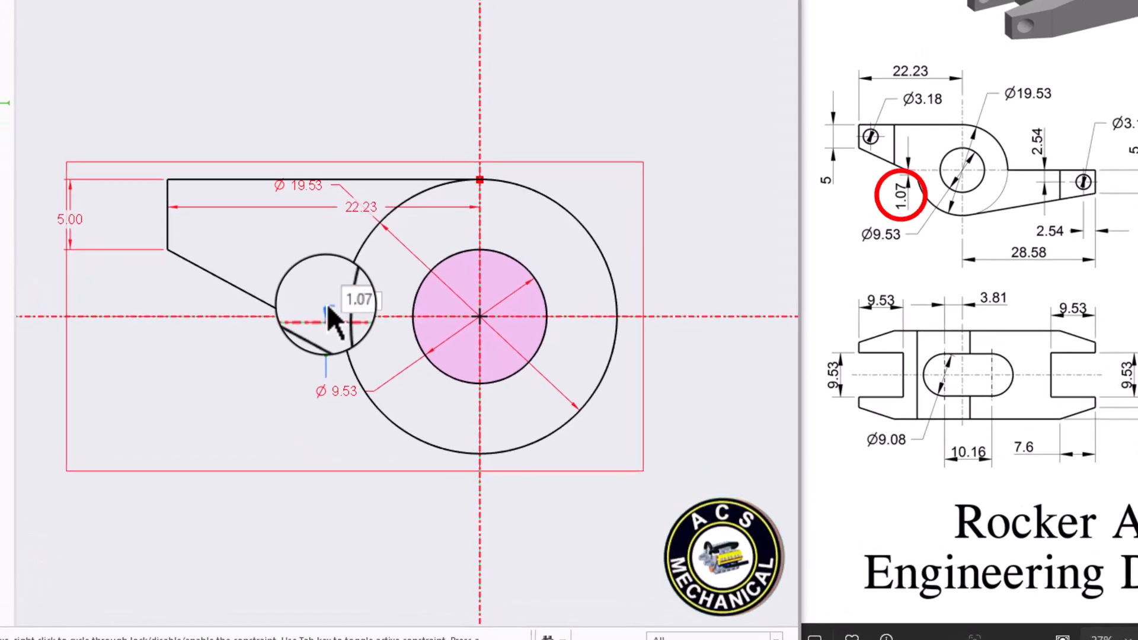
pyautogui.press('Return')
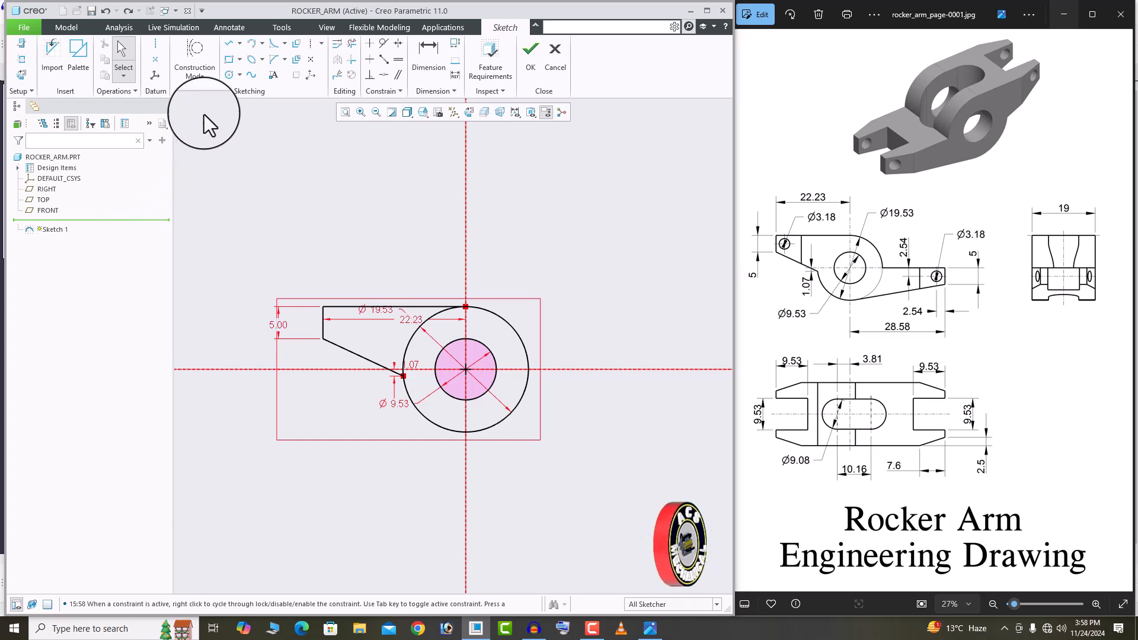
# Draw the right arm's outline: a horizontal line about 24 long from the outer circle, a short vertical edge, and a slanted line back to the circle.
pyautogui.click(228, 44)
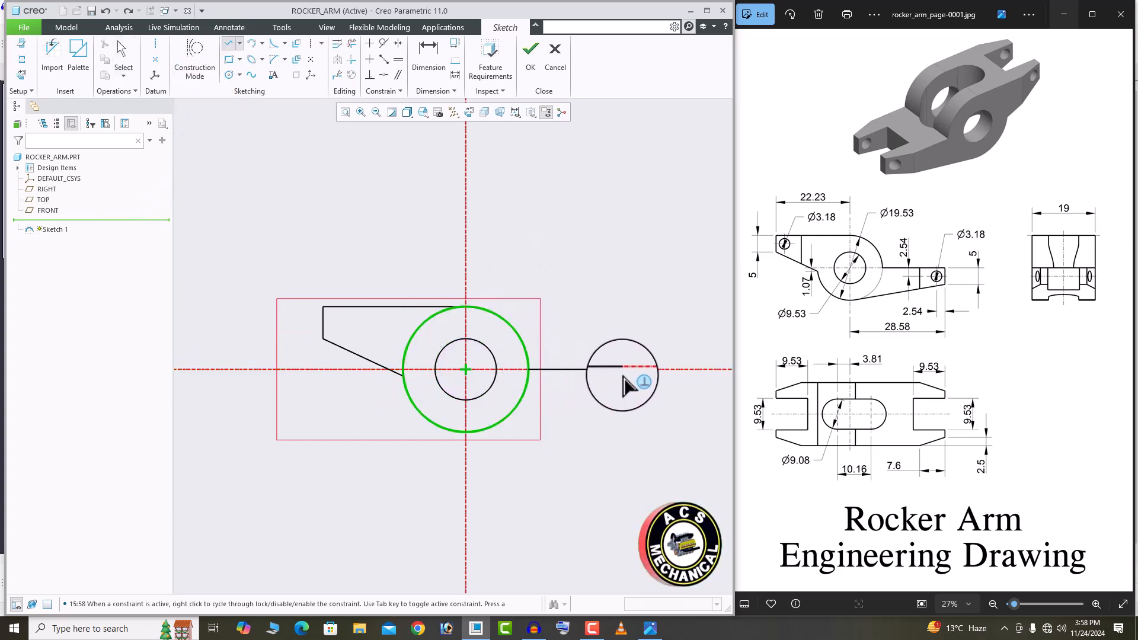
pyautogui.click(682, 402)
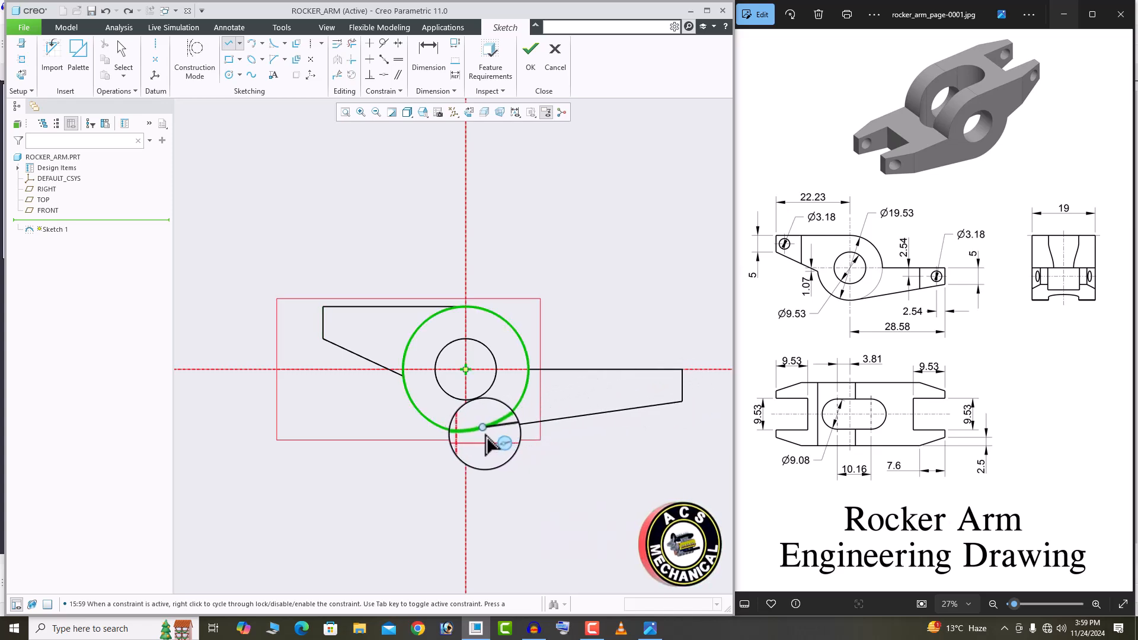
pyautogui.click(489, 435)
pyautogui.middleClick(633, 301)
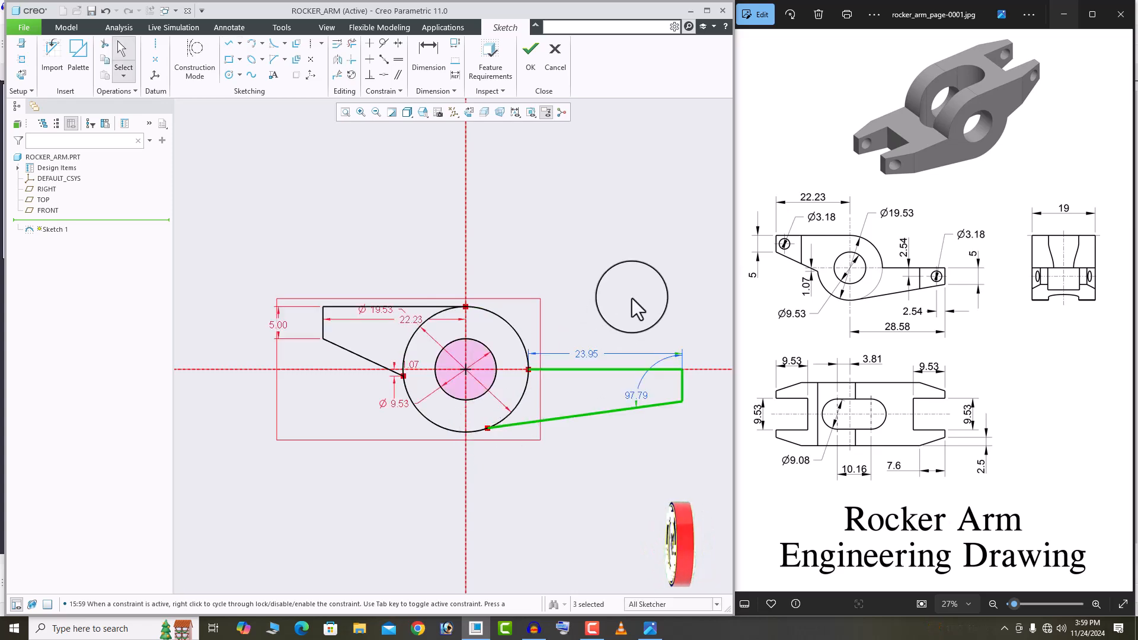
# Dimension the right arm's short vertical end edge at 28.58 from the vertical centerline.
pyautogui.click(425, 62)
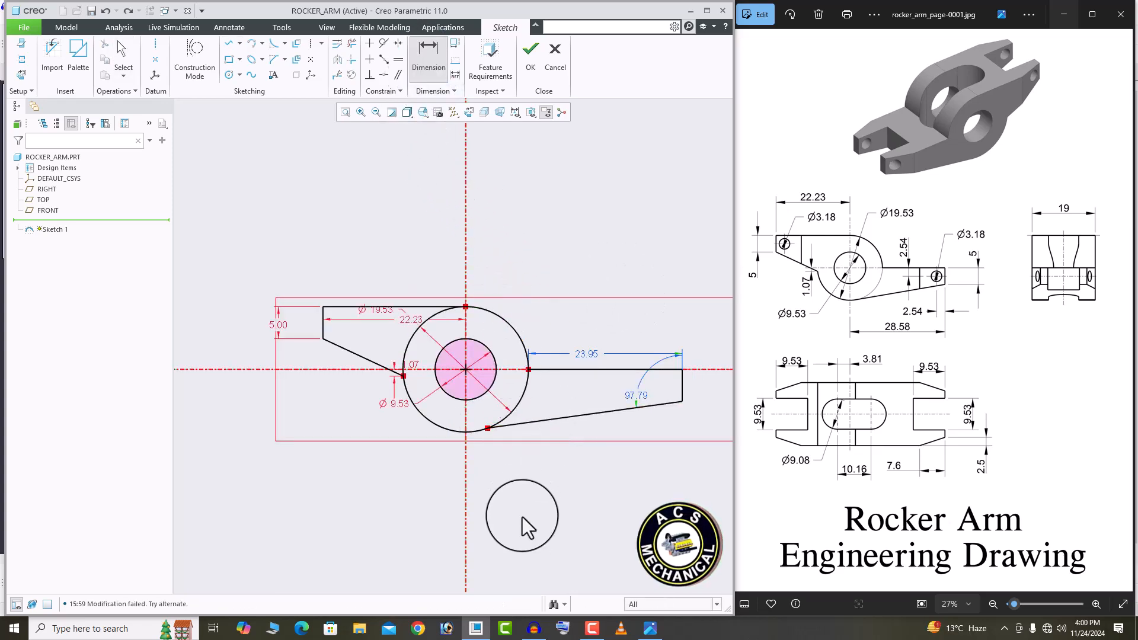
pyautogui.click(465, 500)
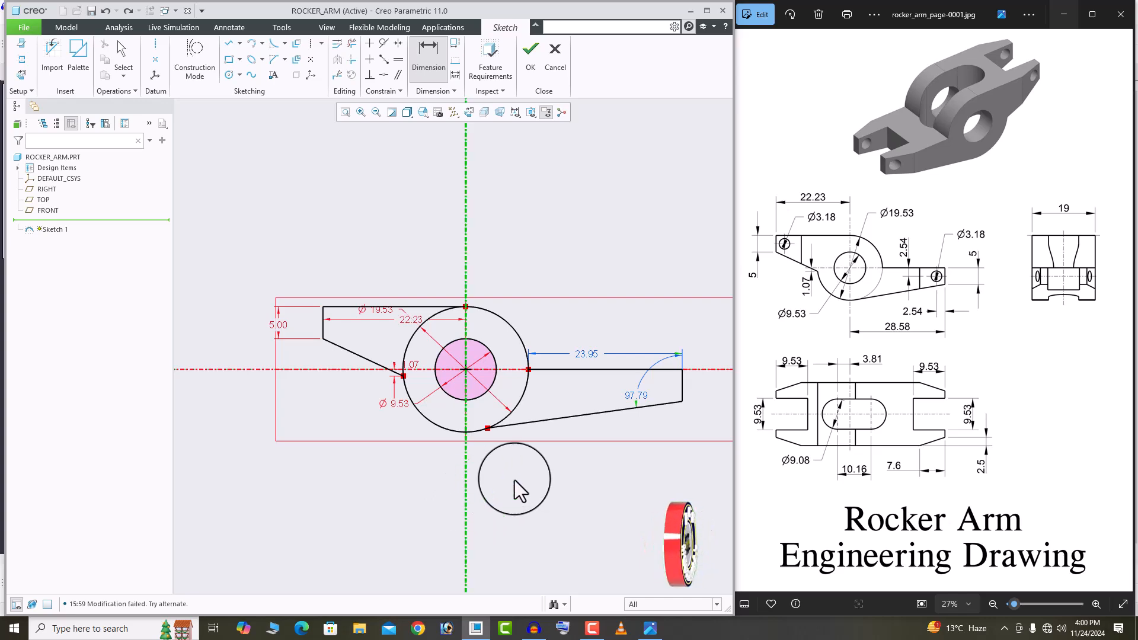
pyautogui.click(683, 385)
pyautogui.middleClick(616, 307)
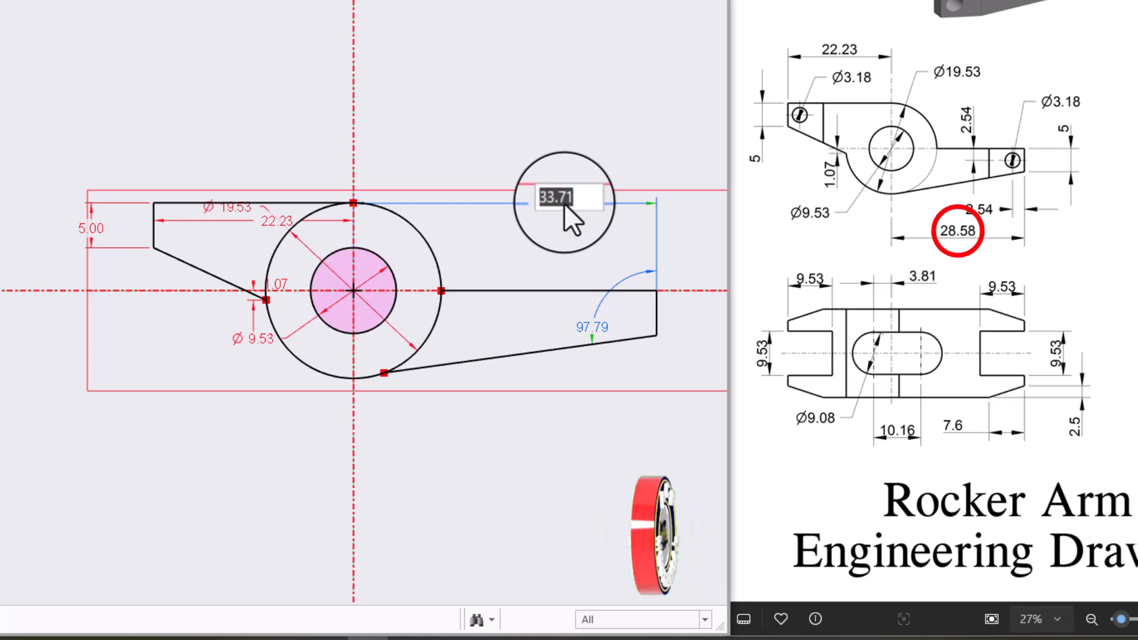
pyautogui.write('28.58')
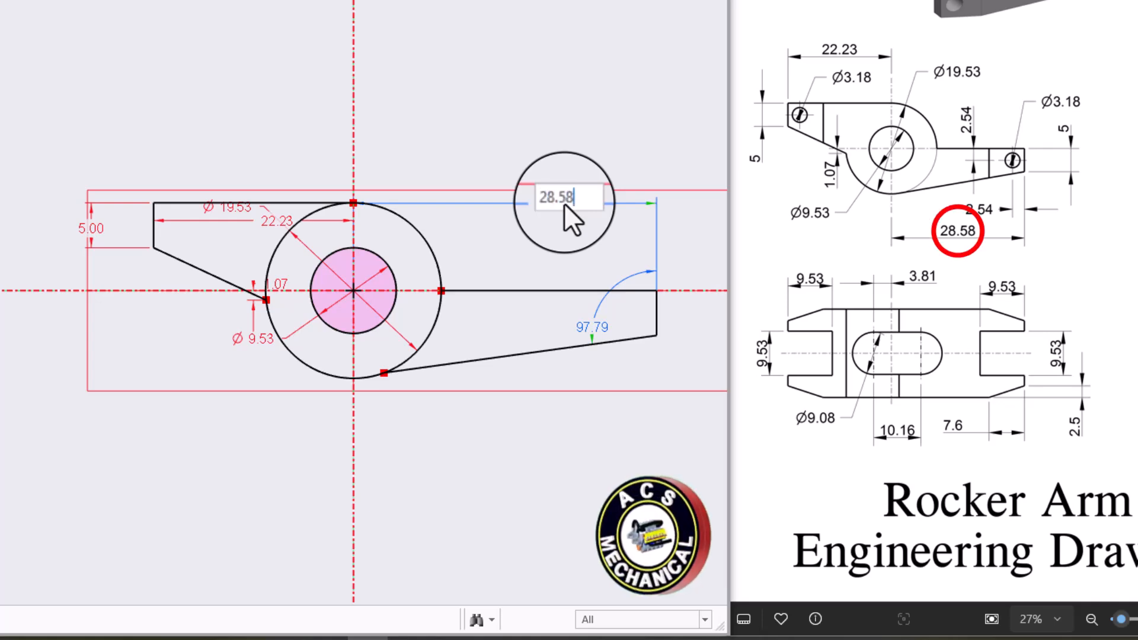
pyautogui.press('Return')
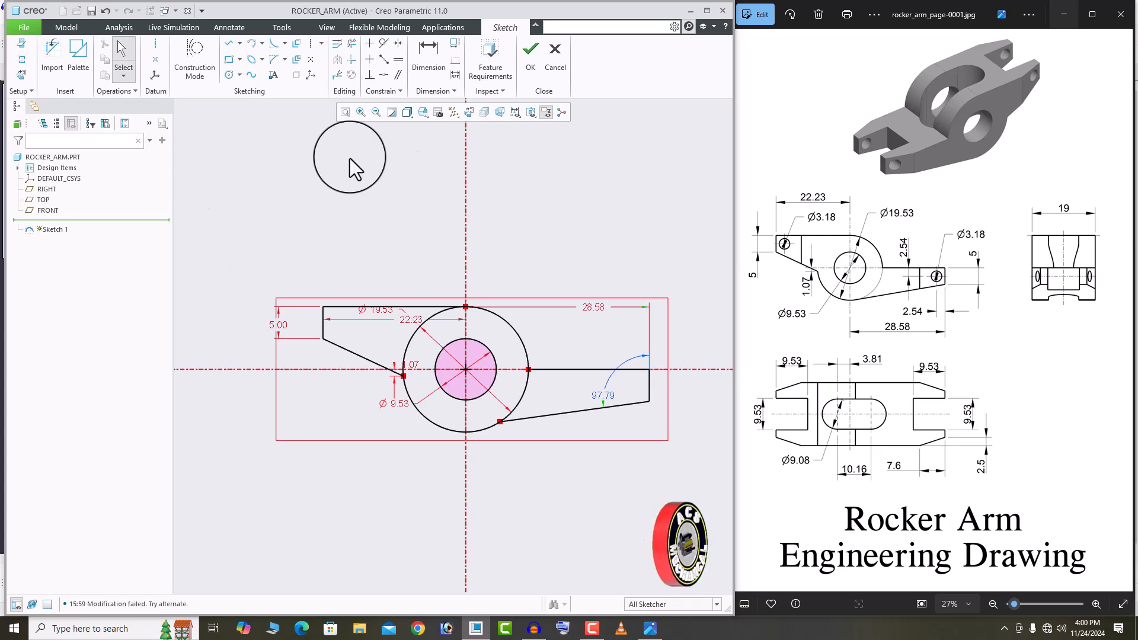
# Draw two equal circles about 2.4 in diameter, one inside the outer end of each arm.
pyautogui.click(227, 75)
pyautogui.scroll(1, 330, 223)
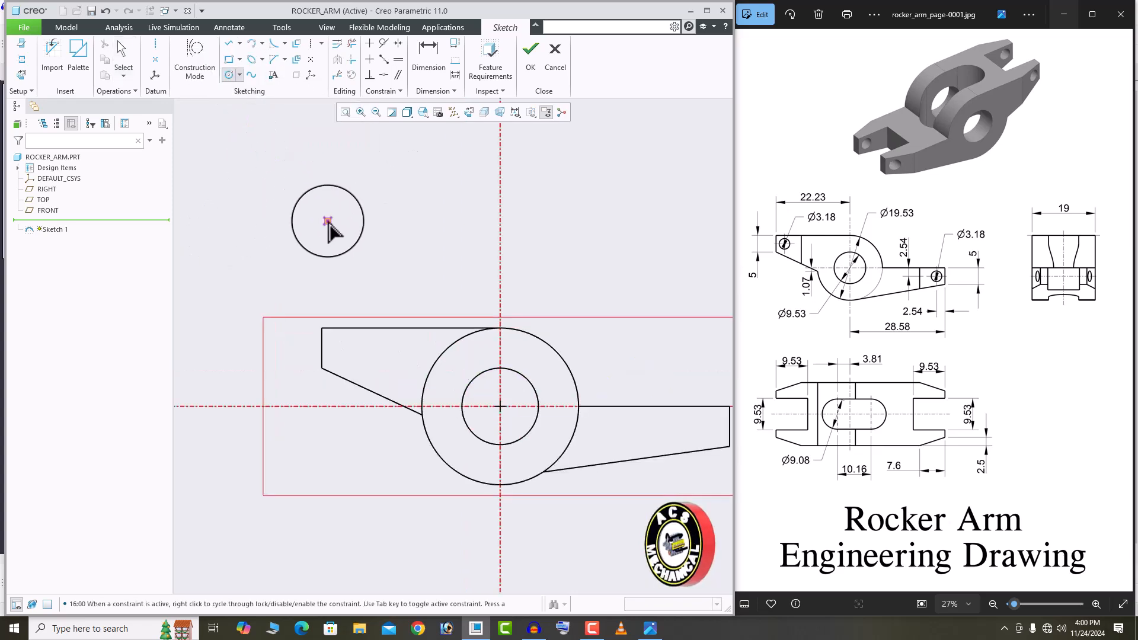
pyautogui.click(345, 353)
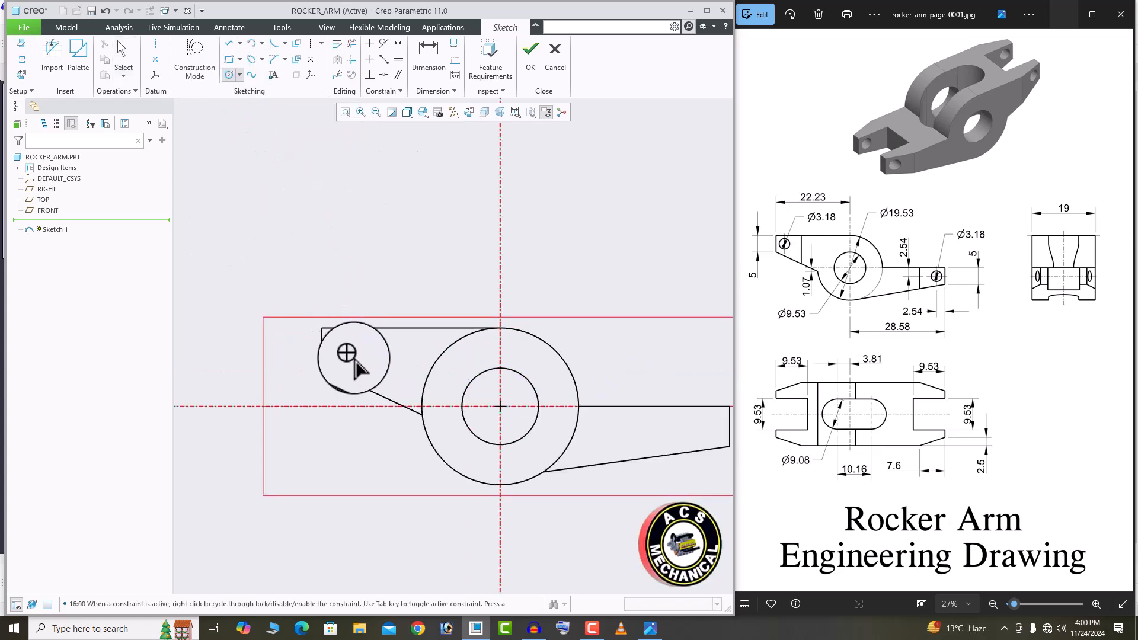
pyautogui.click(356, 362)
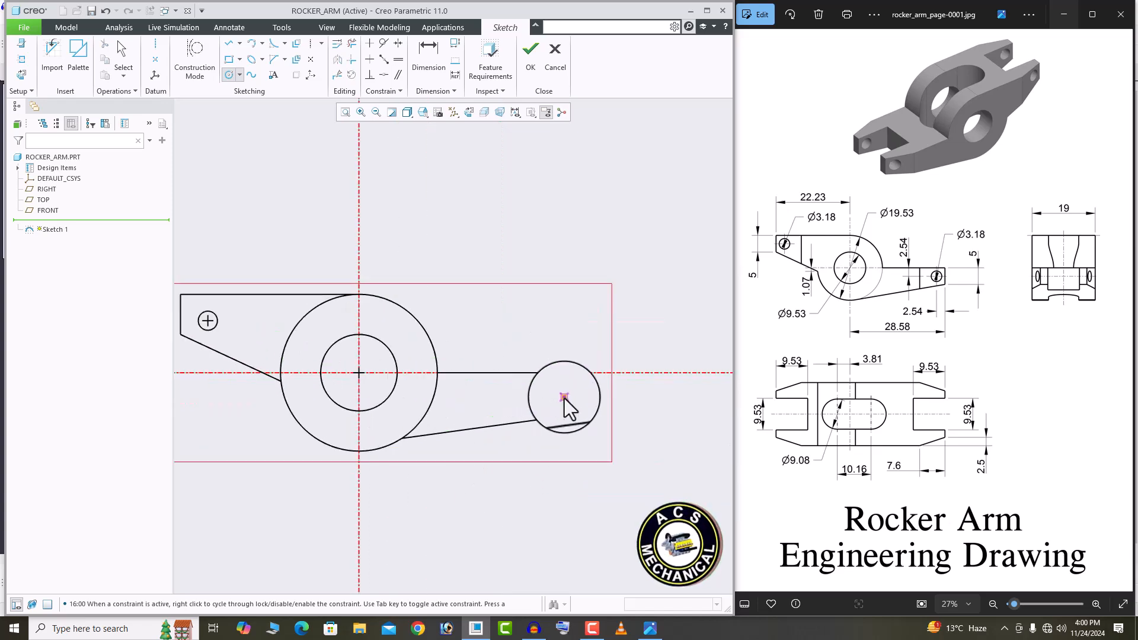
pyautogui.click(563, 397)
pyautogui.click(570, 398)
pyautogui.middleClick(503, 228)
# Set the diameter of the small circle in the left arm to 3.18.
pyautogui.scroll(2, 503, 228)
pyautogui.scroll(-1, 393, 244)
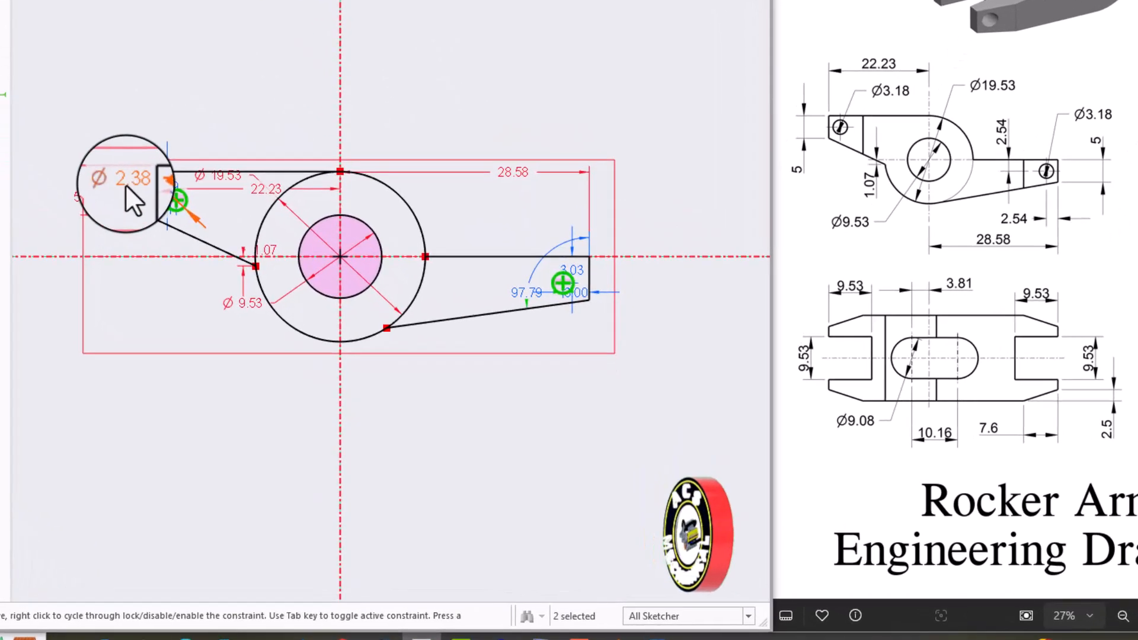
pyautogui.doubleClick(255, 284)
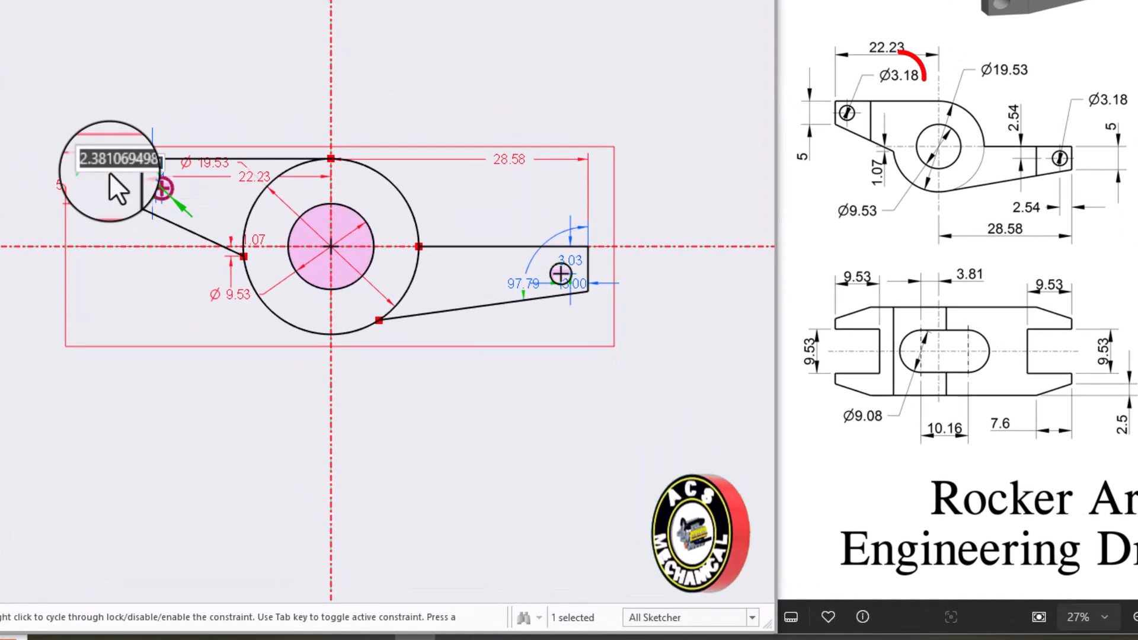
pyautogui.write('3.18')
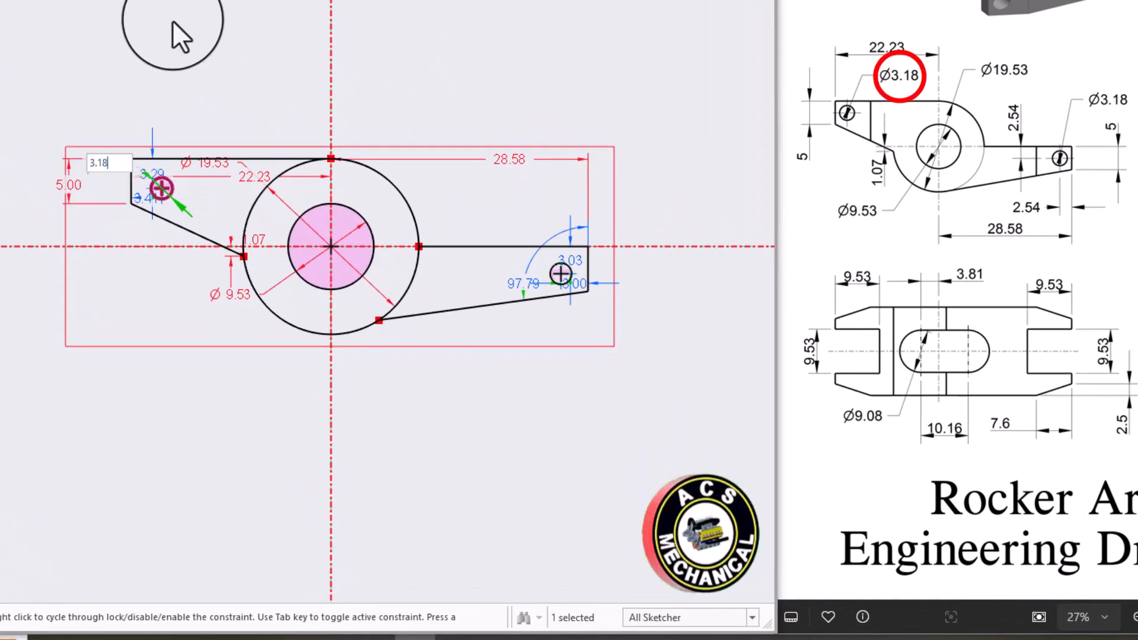
pyautogui.press('Return')
# Position the left arm's small circle 2.54 from the vertical end edge and 2.54 below the arm's upper edge.
pyautogui.scroll(1, 186, 196)
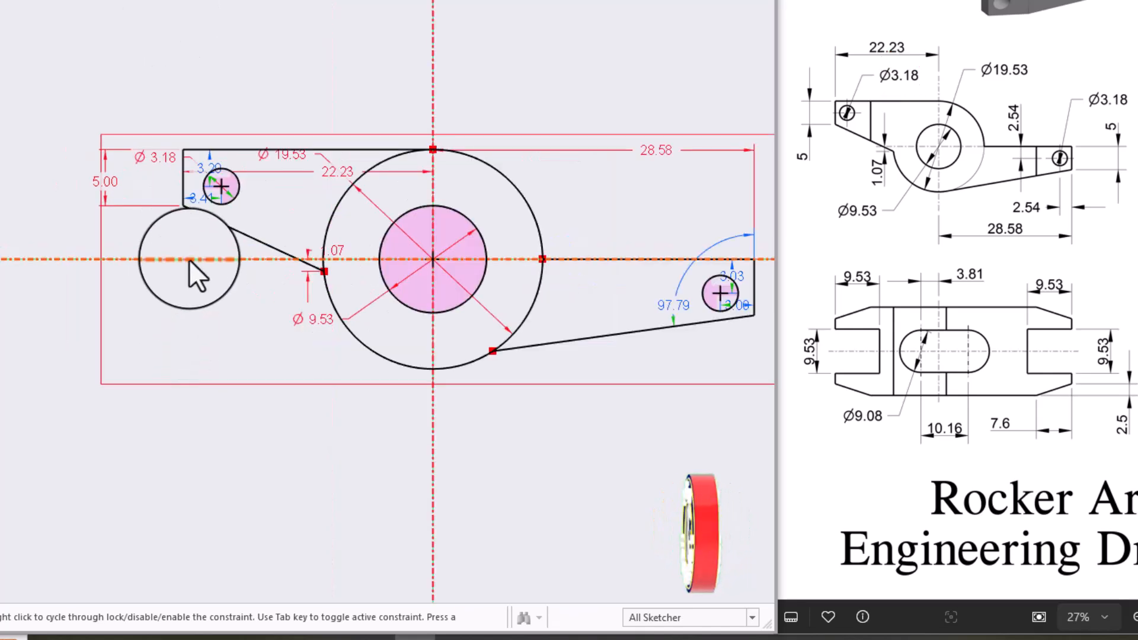
pyautogui.doubleClick(198, 198)
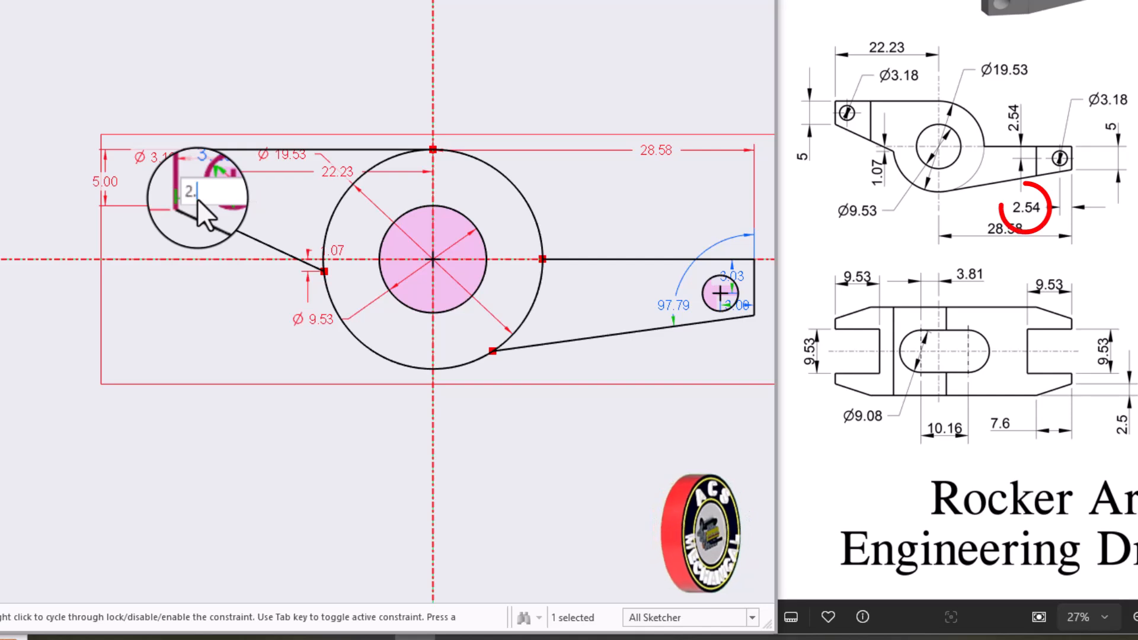
pyautogui.press('Return')
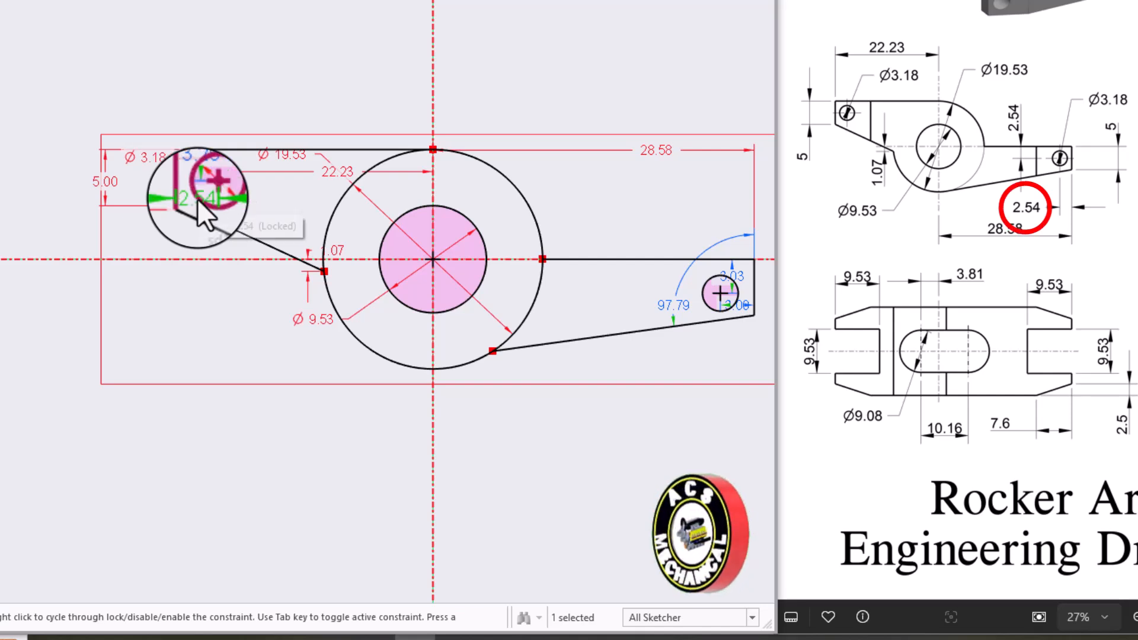
pyautogui.scroll(2, 248, 162)
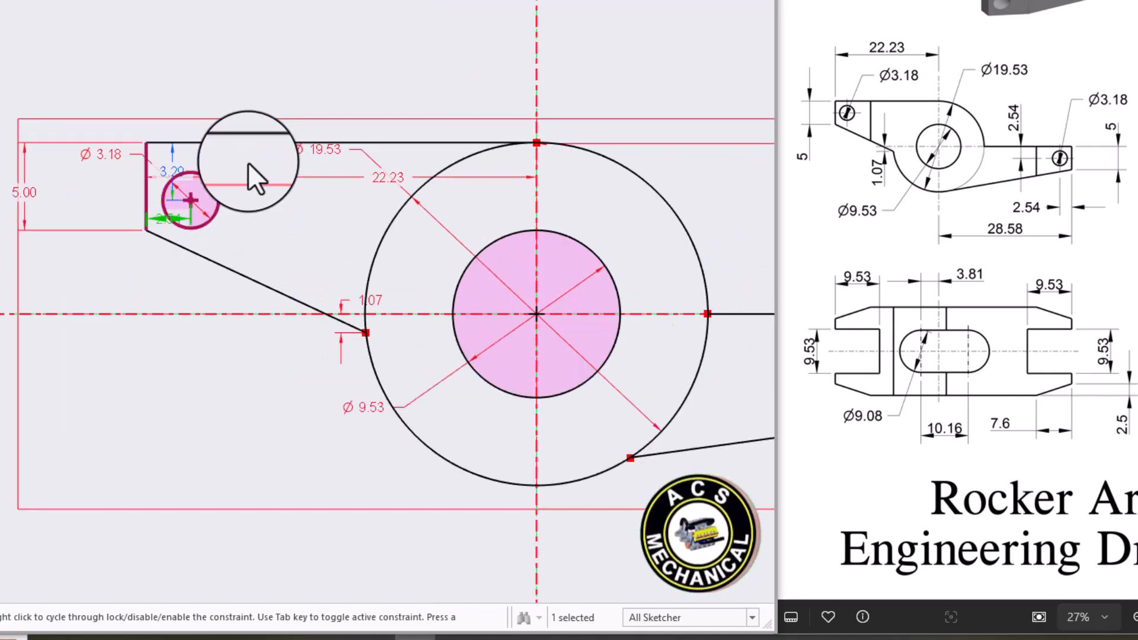
pyautogui.doubleClick(173, 169)
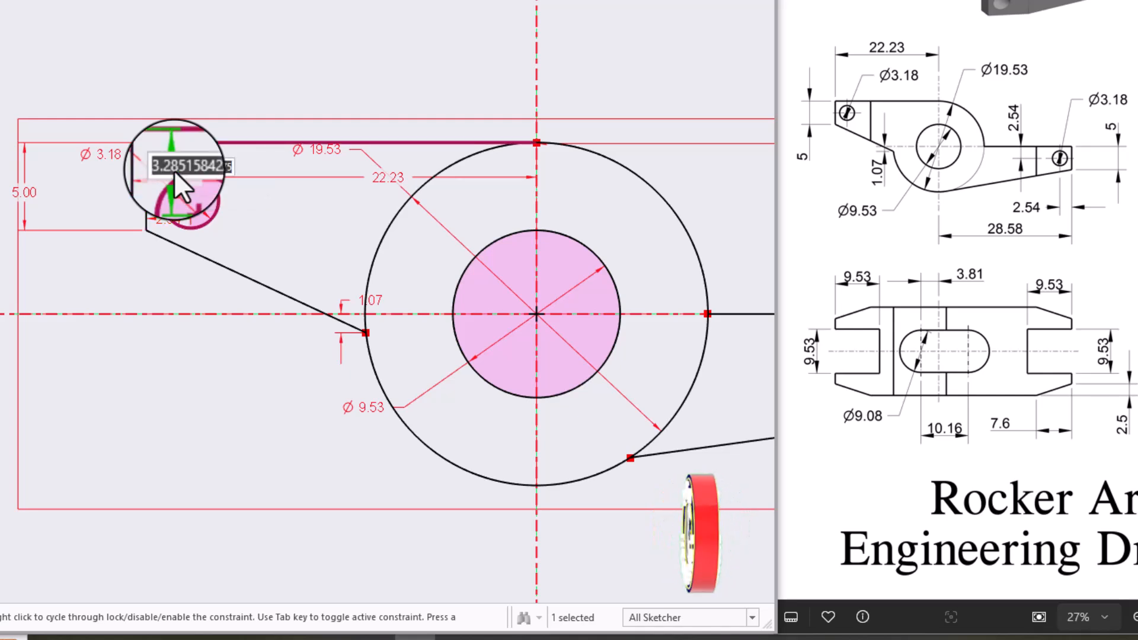
pyautogui.write('2.54')
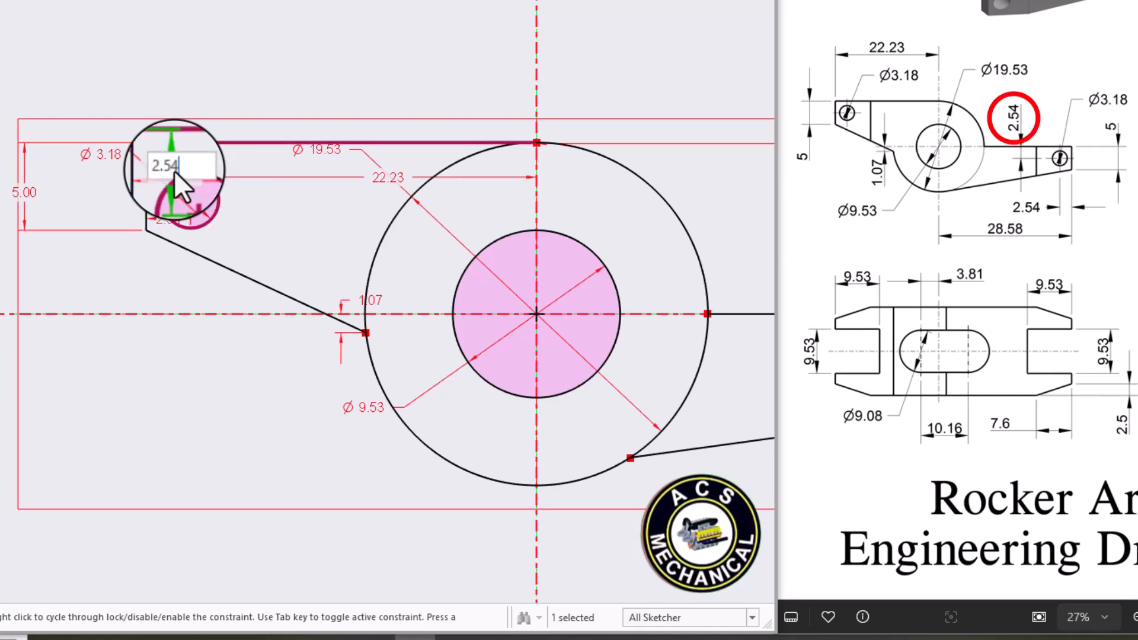
pyautogui.press('Return')
# Position the right arm's small circle 2.54 from the vertical end edge and 2.54 below the arm's upper edge.
pyautogui.scroll(3, 119, 173)
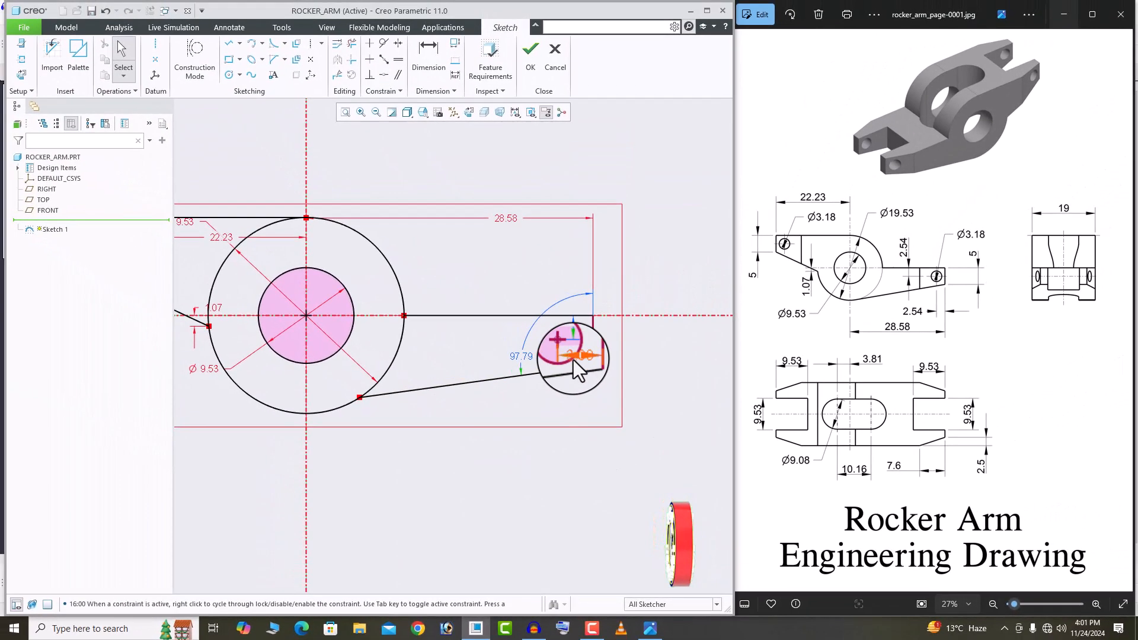
pyautogui.doubleClick(572, 327)
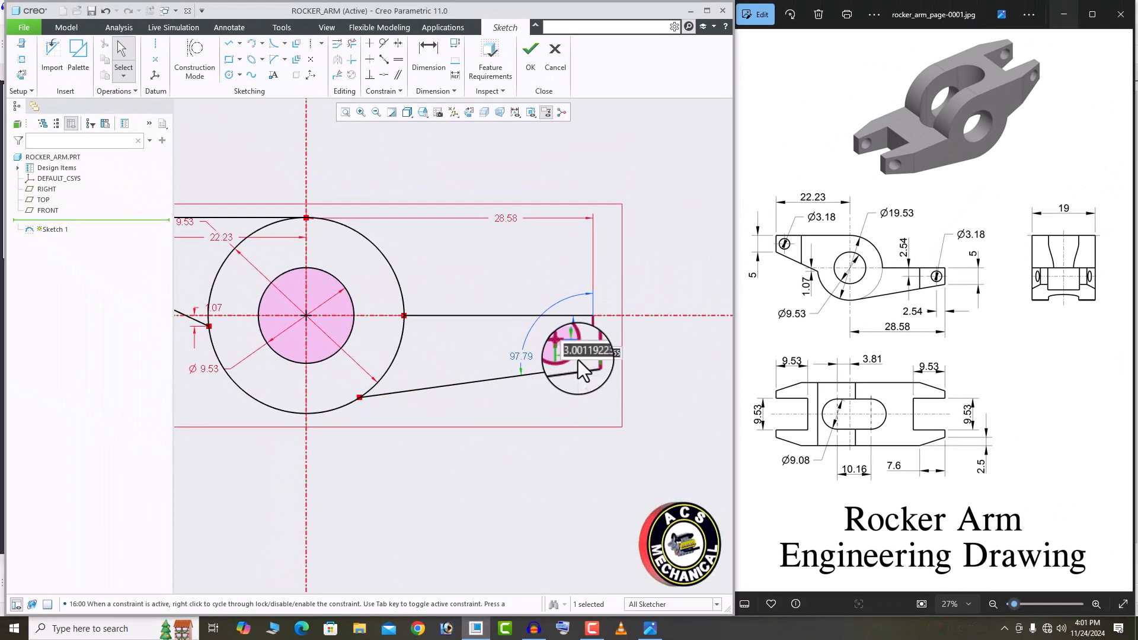
pyautogui.write('2.54')
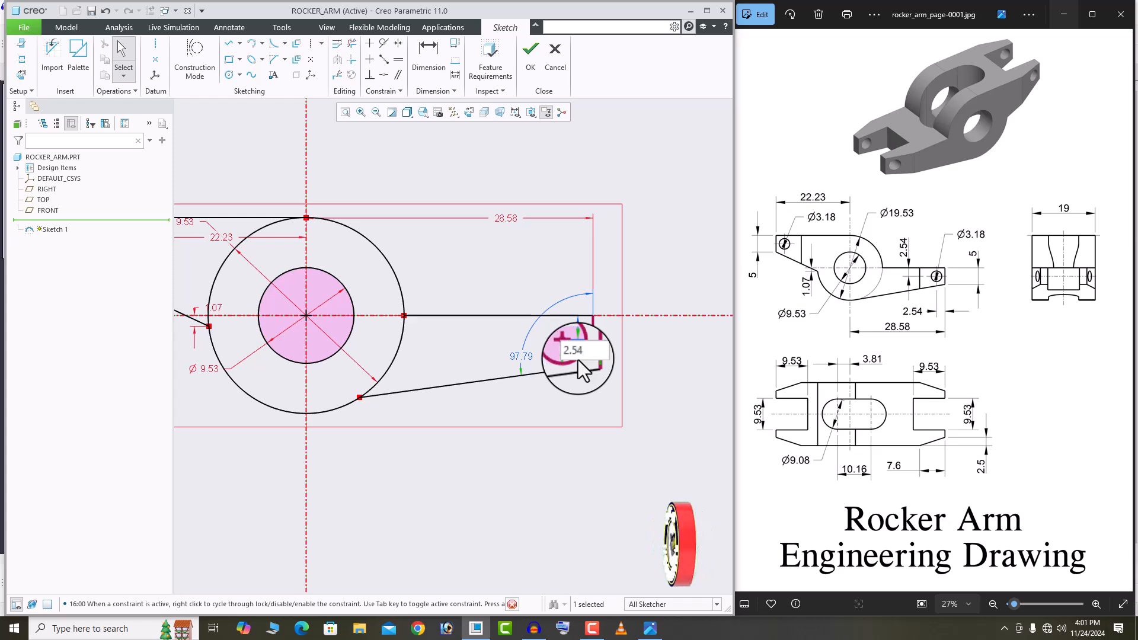
pyautogui.press('Return')
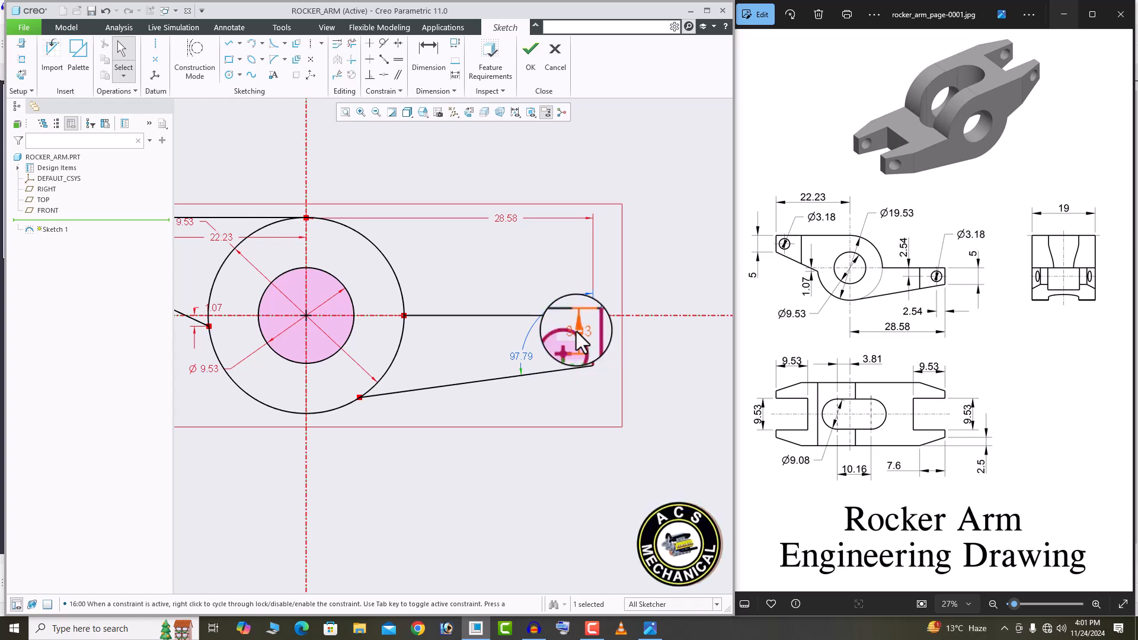
pyautogui.doubleClick(576, 332)
pyautogui.write('2')
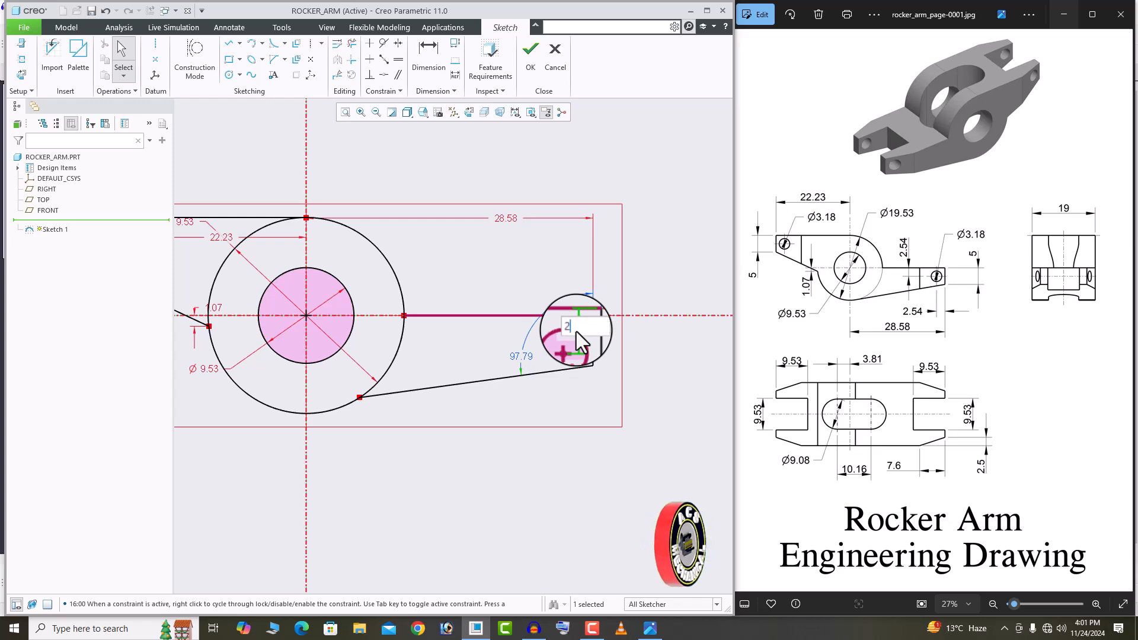
pyautogui.write('.54')
pyautogui.press('Return')
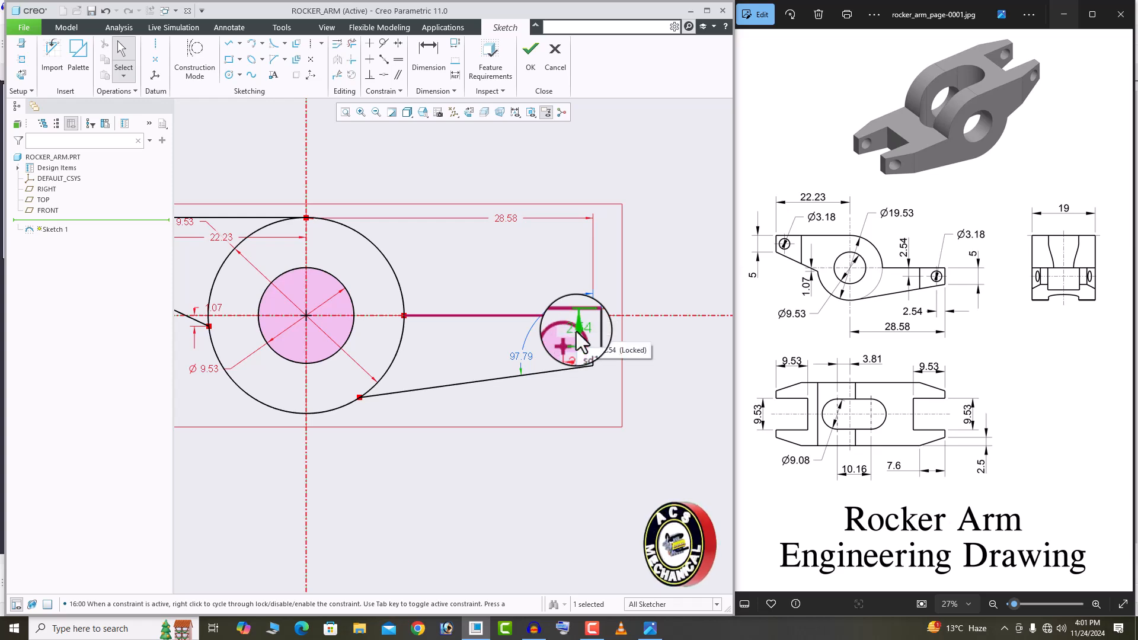
# Trim away the outer circle's arcs that lie inside the left and right arms, and finish the profile sketch.
pyautogui.click(351, 43)
pyautogui.scroll(-1, 379, 228)
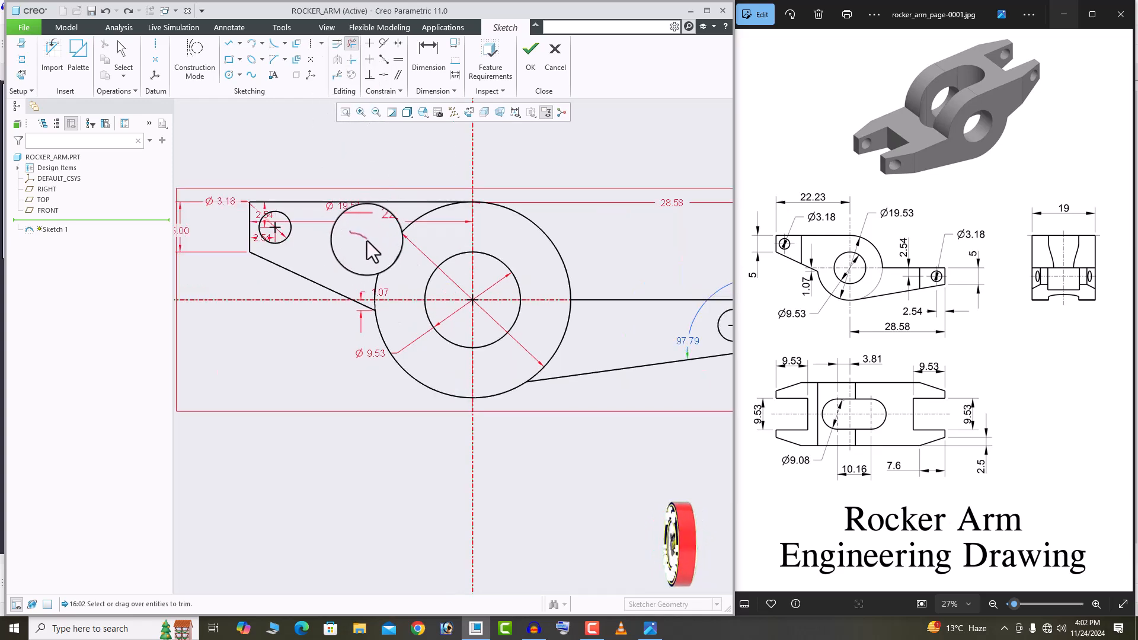
pyautogui.click(385, 251)
pyautogui.scroll(-1, 377, 308)
pyautogui.scroll(-2, 377, 311)
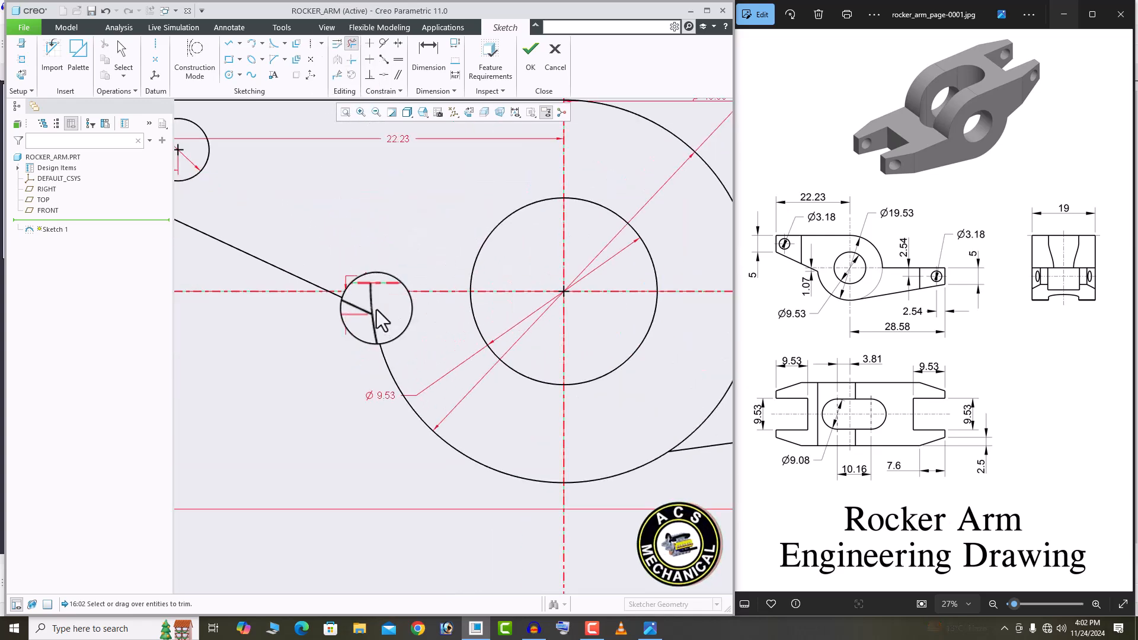
pyautogui.click(377, 303)
pyautogui.scroll(1, 404, 244)
pyautogui.scroll(1, 404, 243)
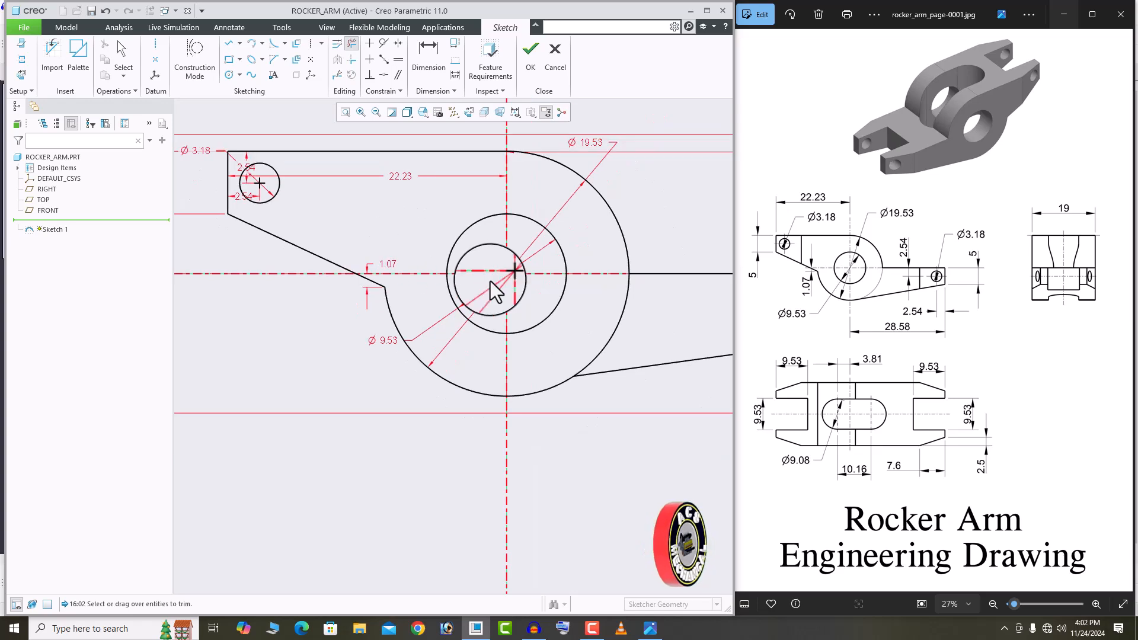
pyautogui.click(628, 309)
pyautogui.scroll(2, 451, 320)
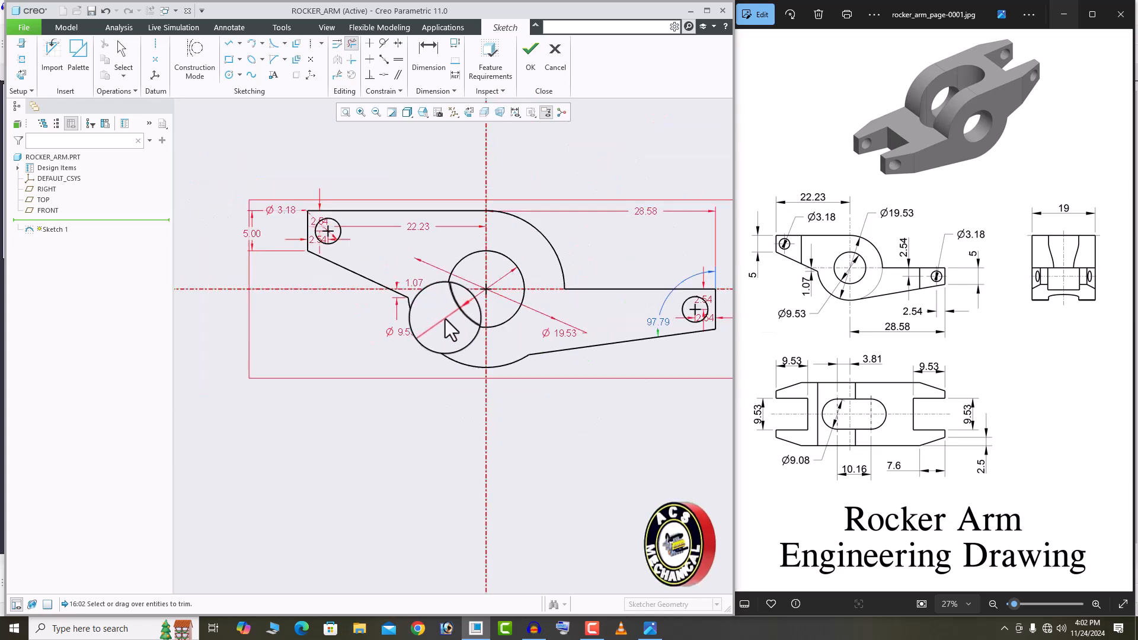
pyautogui.middleClick(566, 384)
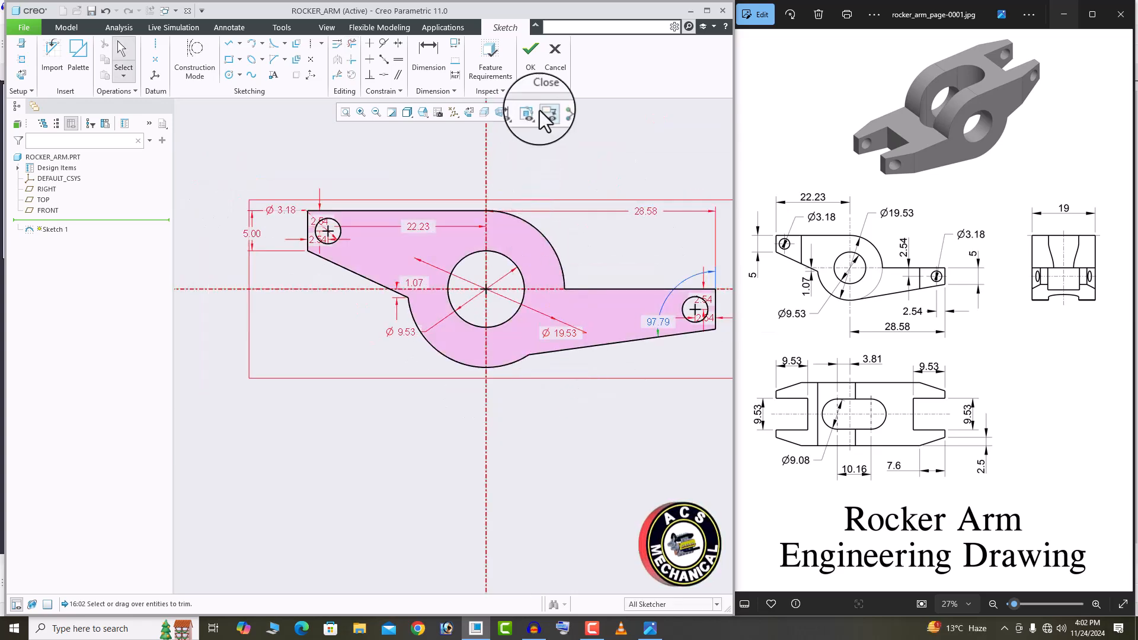
pyautogui.click(529, 47)
# Extrude the profile sketch as a solid with a symmetric depth of 19.
pyautogui.moveTo(380, 384); pyautogui.dragTo(439, 454, button='middle')
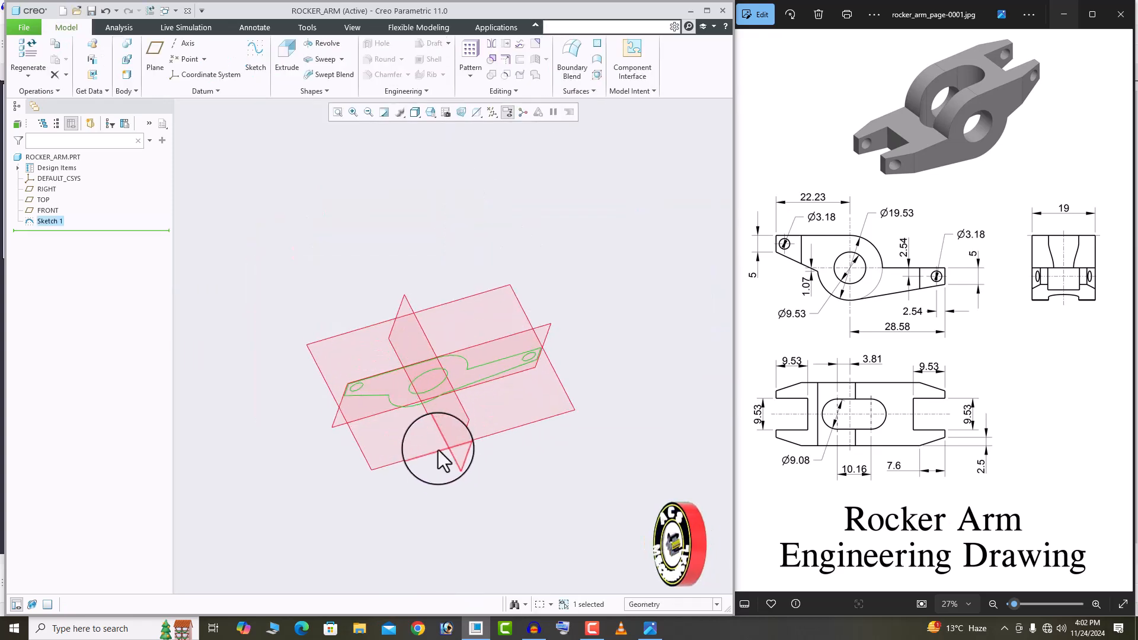
pyautogui.click(286, 63)
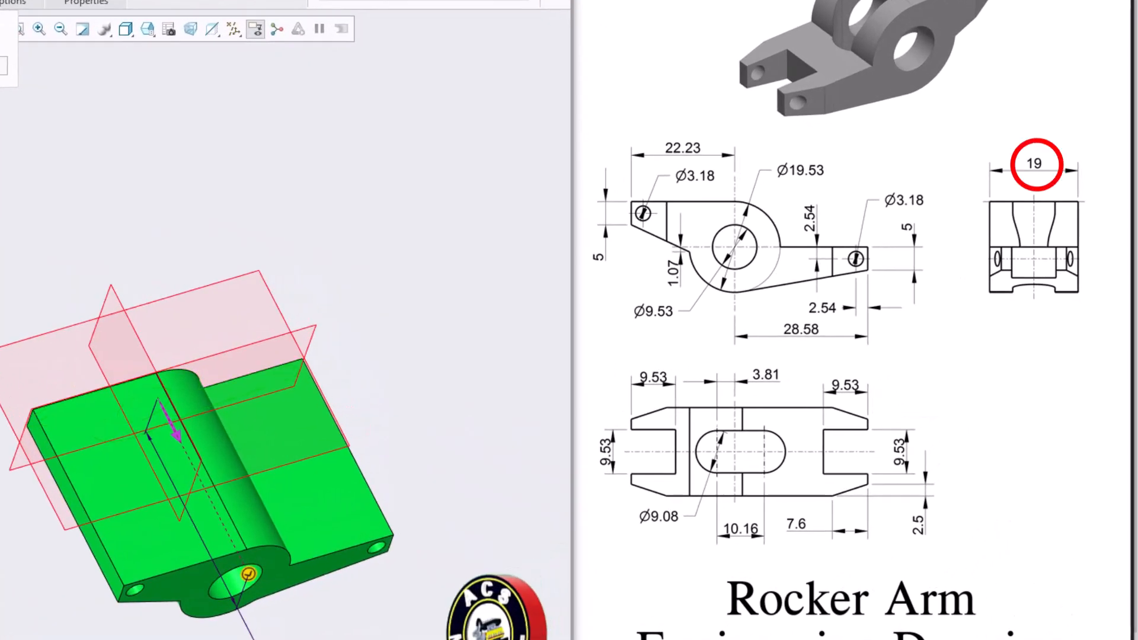
pyautogui.write('19')
pyautogui.press('Return')
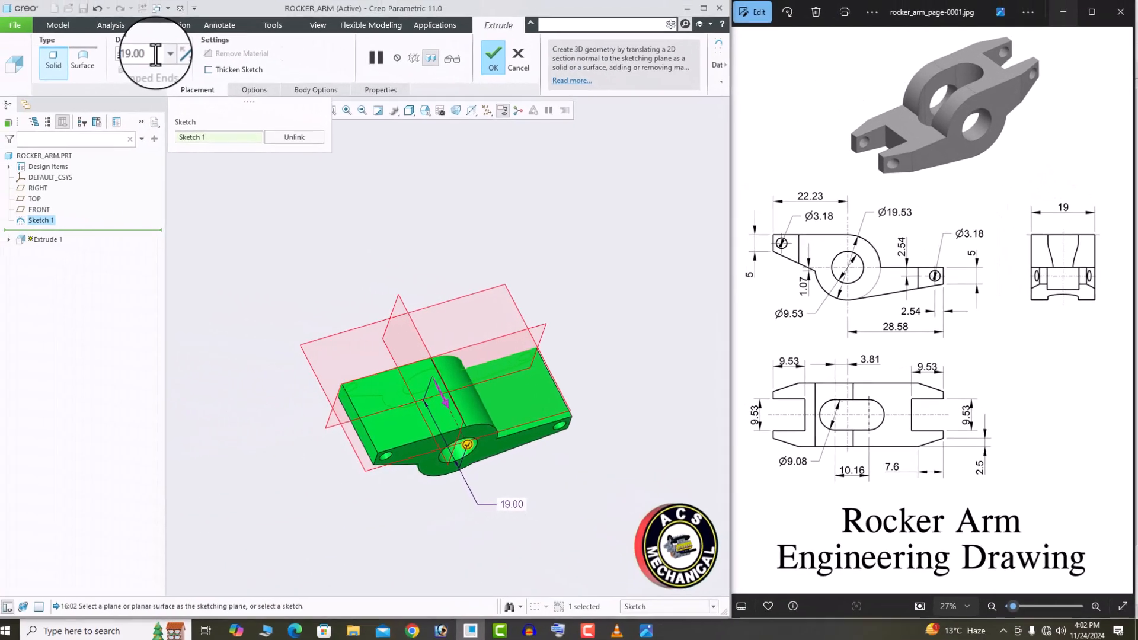
pyautogui.click(137, 61)
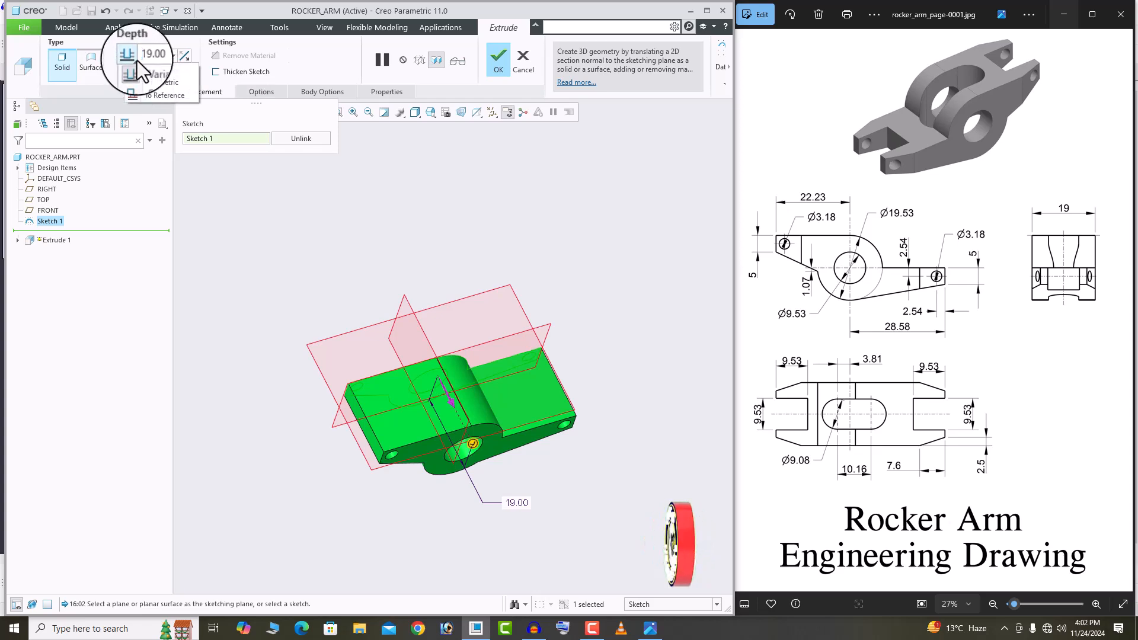
pyautogui.click(153, 83)
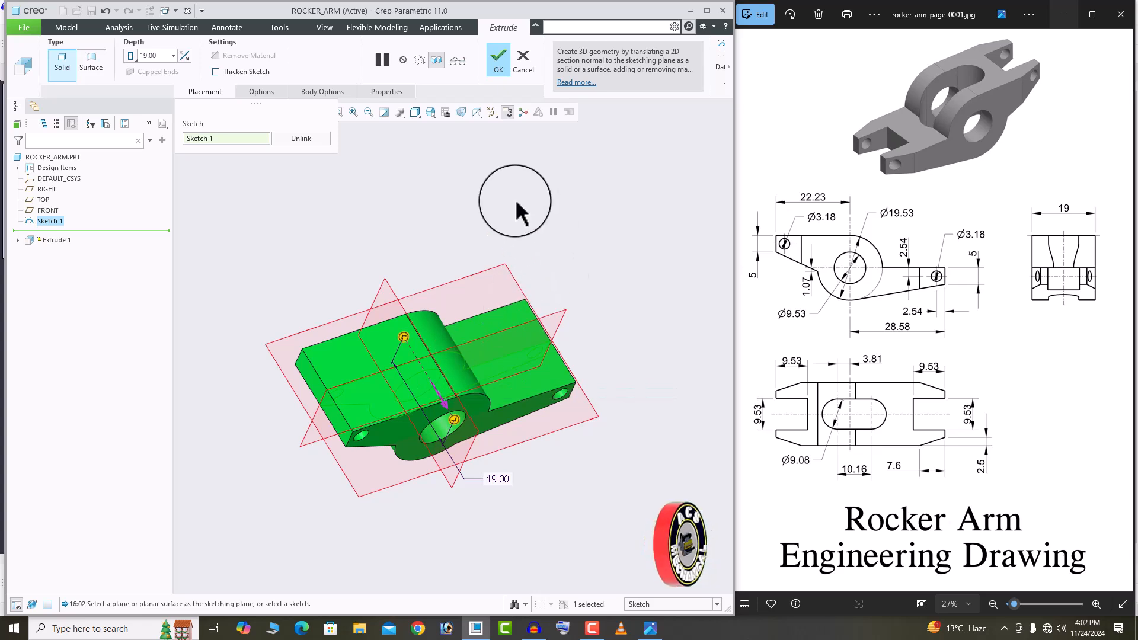
pyautogui.click(499, 70)
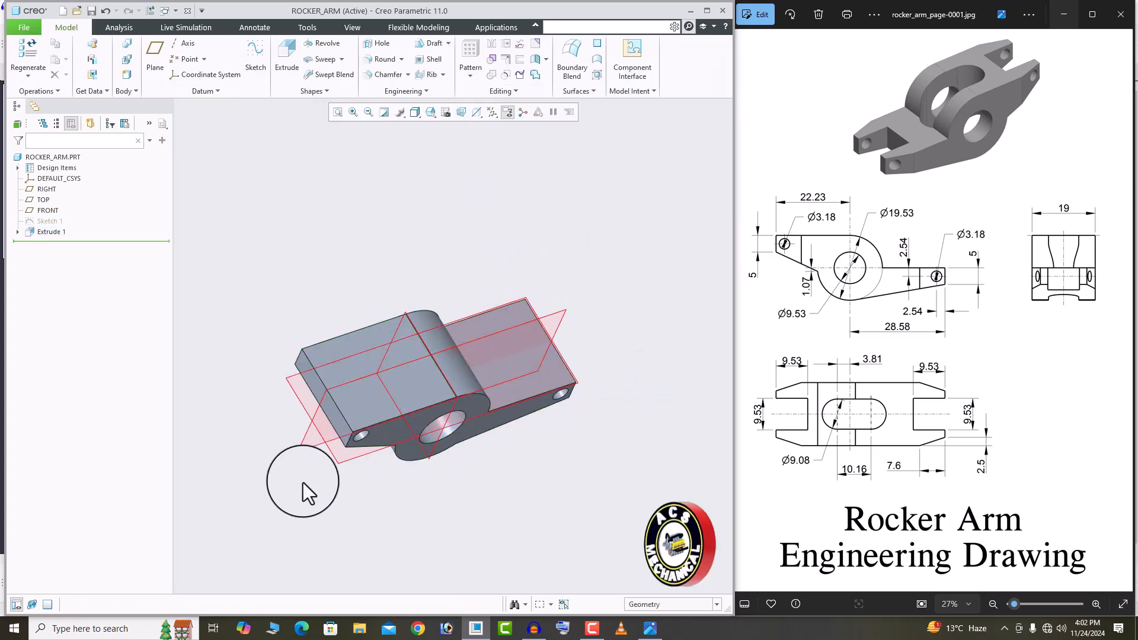
# Start a sketch on the TOP plane and draw a horizontal and a vertical centerline along the sketch references.
pyautogui.click(41, 199)
pyautogui.click(49, 161)
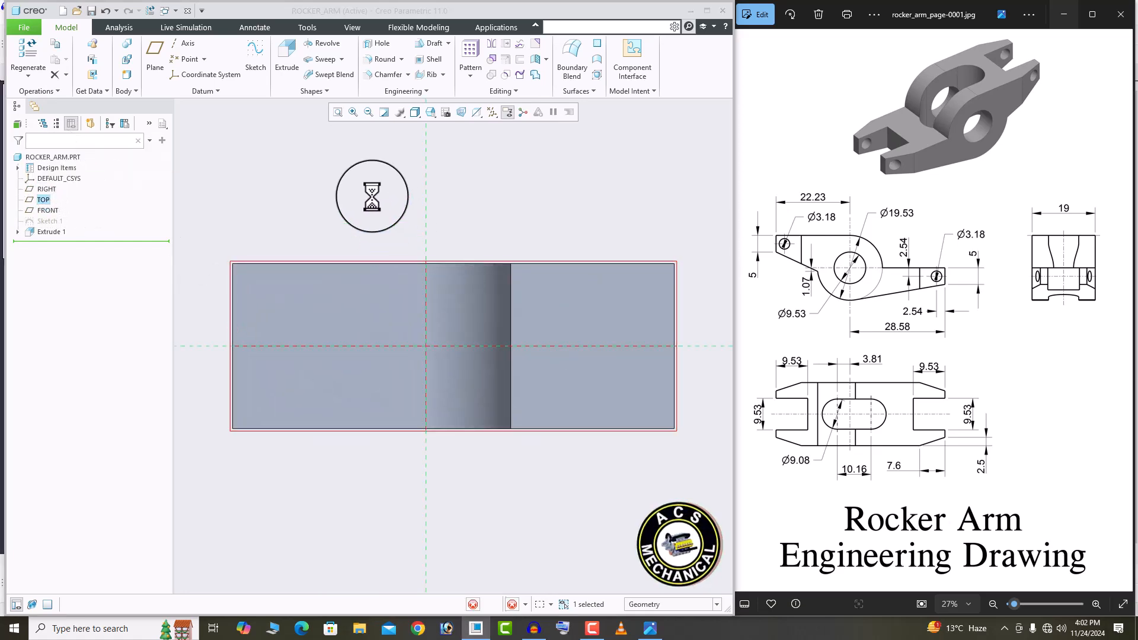
pyautogui.click(156, 48)
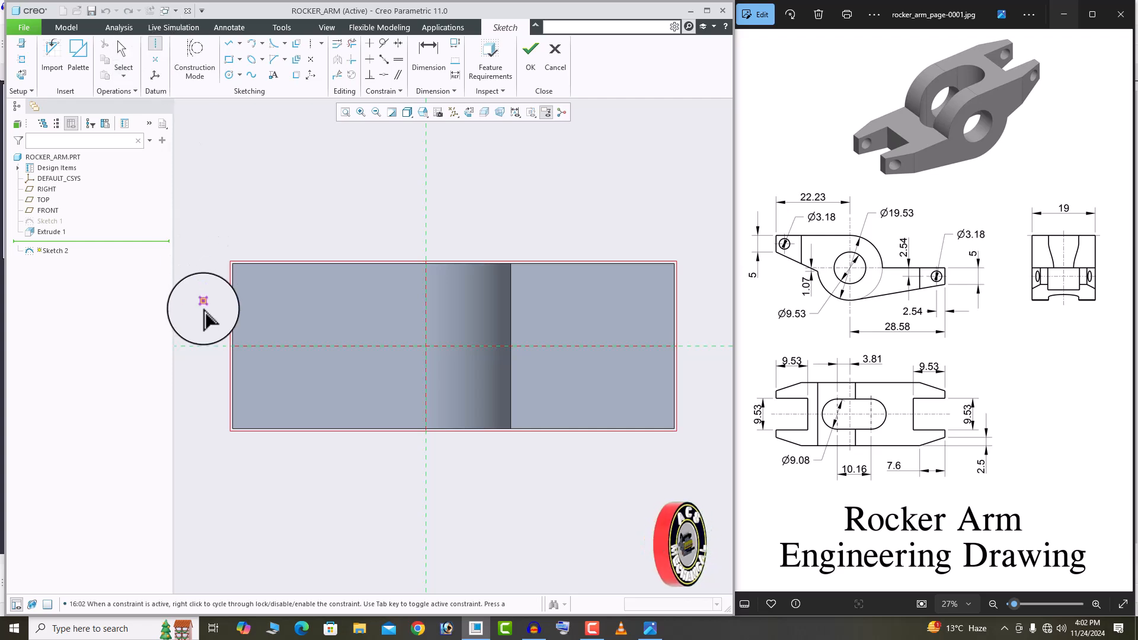
pyautogui.click(203, 346)
pyautogui.click(568, 354)
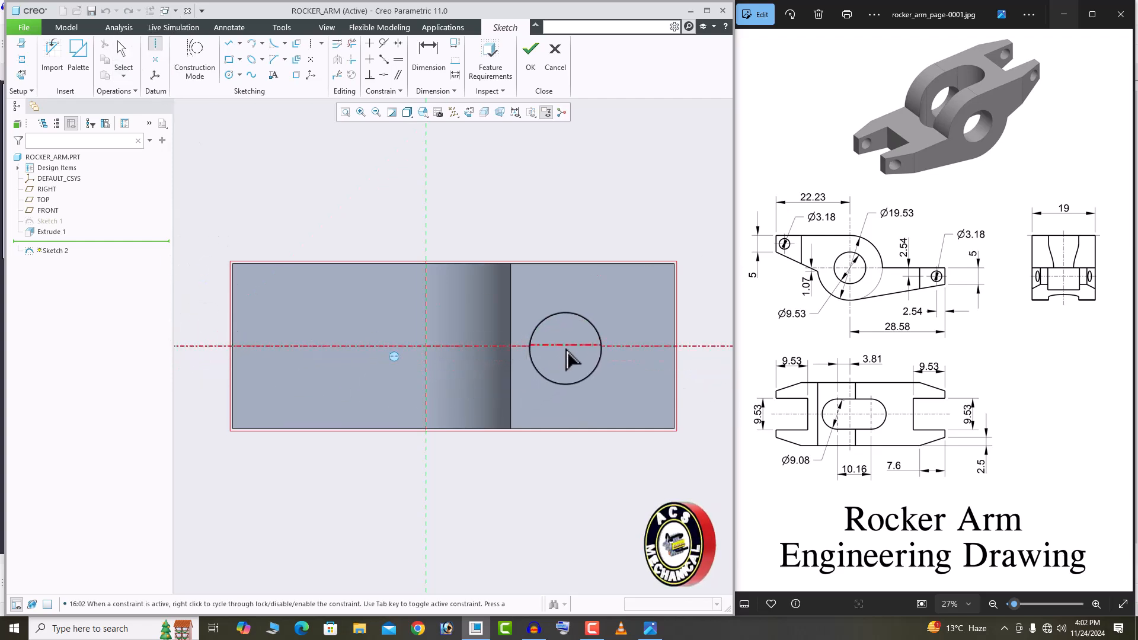
pyautogui.click(425, 203)
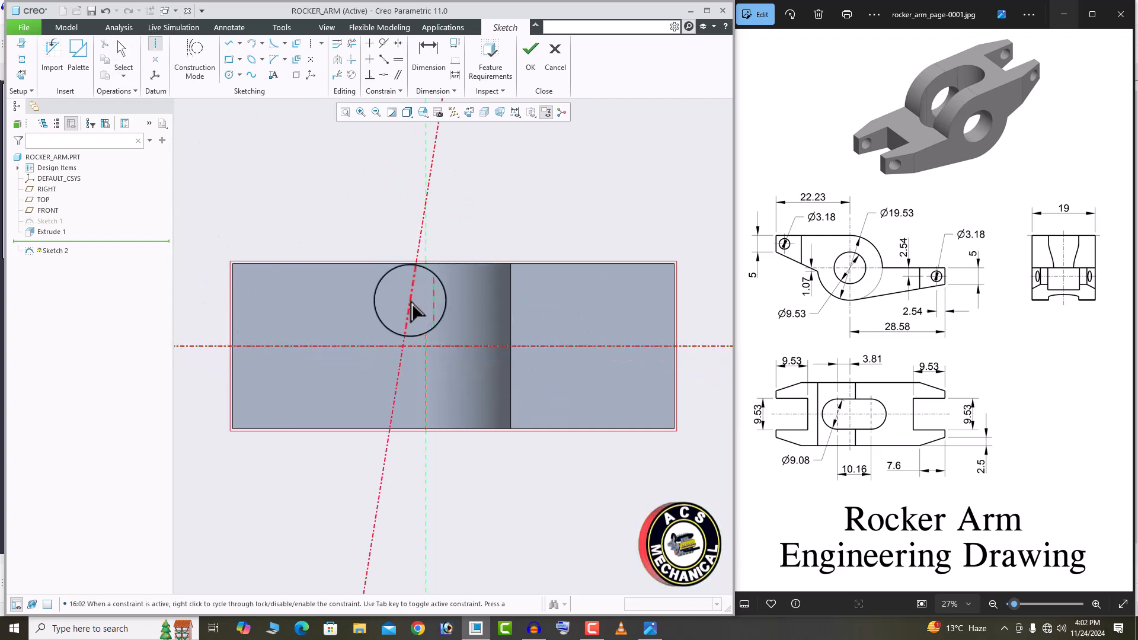
pyautogui.click(425, 376)
pyautogui.middleClick(486, 236)
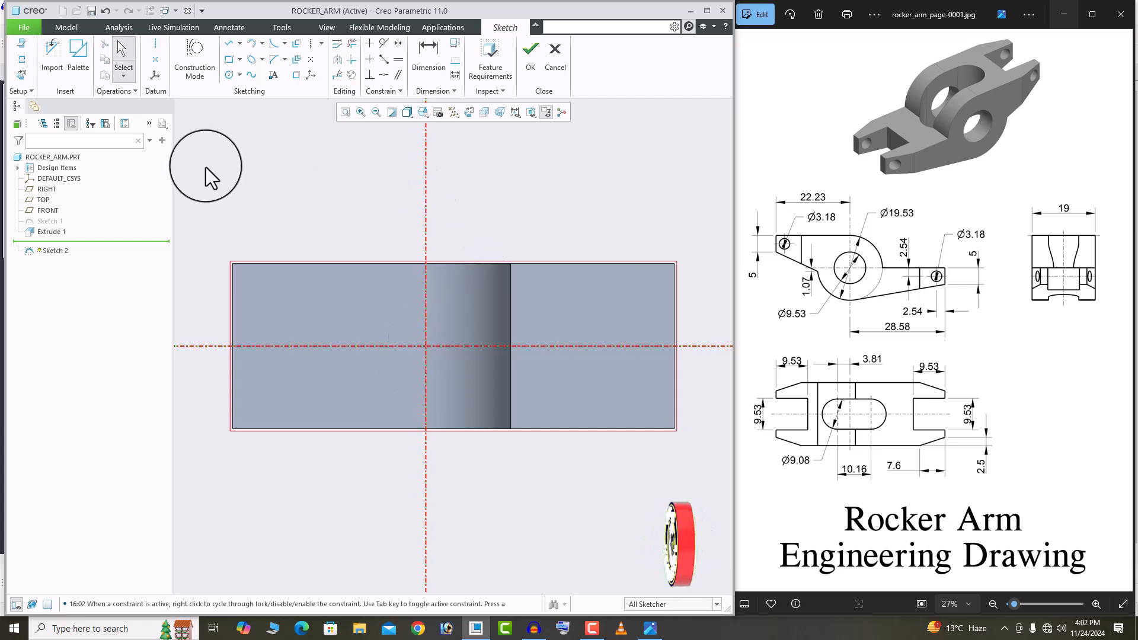
# Sketch a rectangle about 9.24 wide and 9.68 high on the left end edge, symmetric about the horizontal centerline.
pyautogui.click(229, 61)
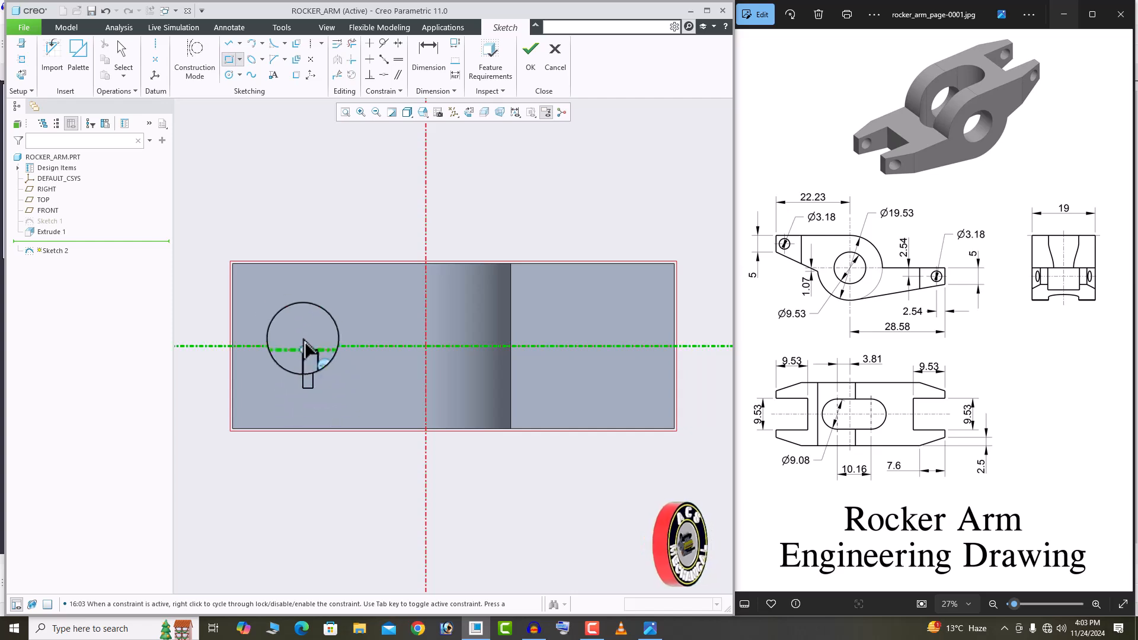
pyautogui.click(313, 388)
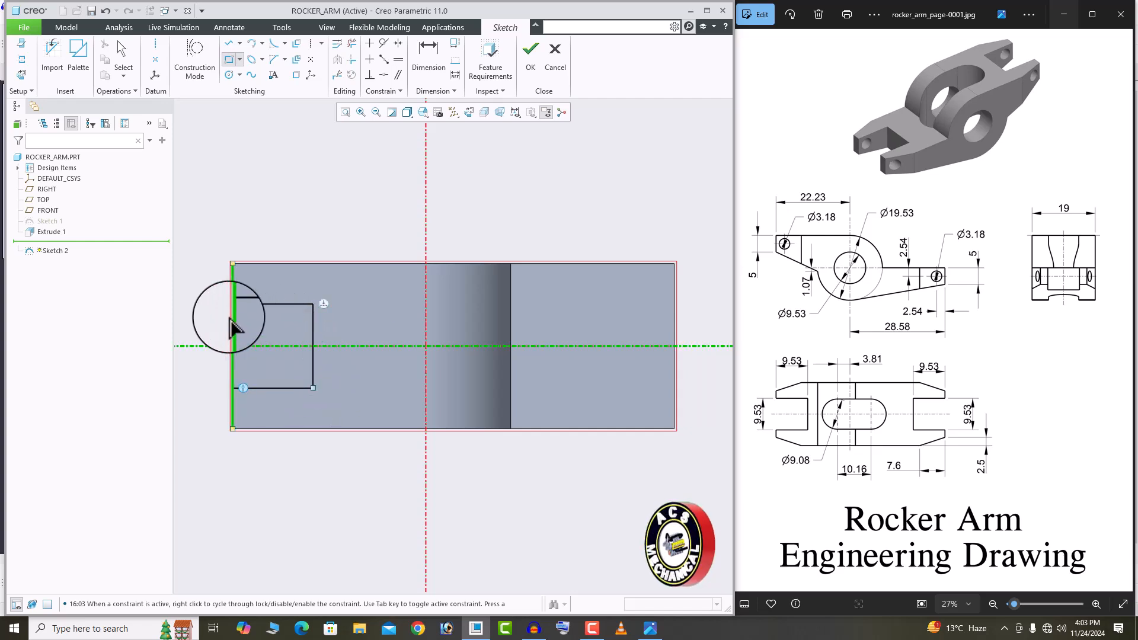
pyautogui.click(235, 324)
pyautogui.middleClick(299, 232)
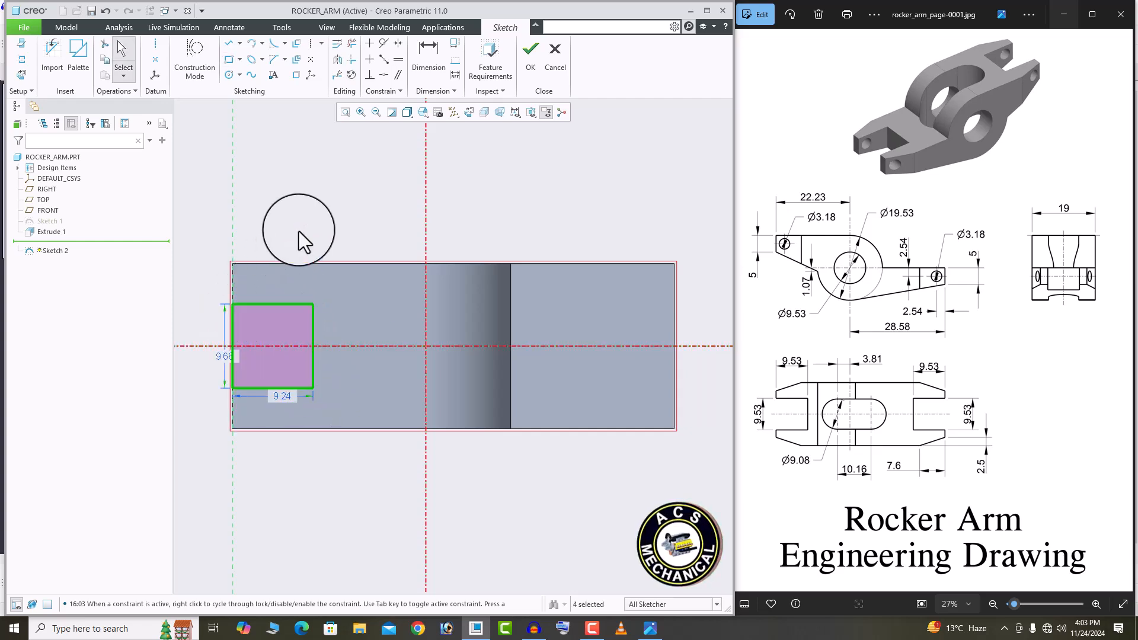
# Set the left rectangle's width and height to 9.53 each.
pyautogui.doubleClick(281, 396)
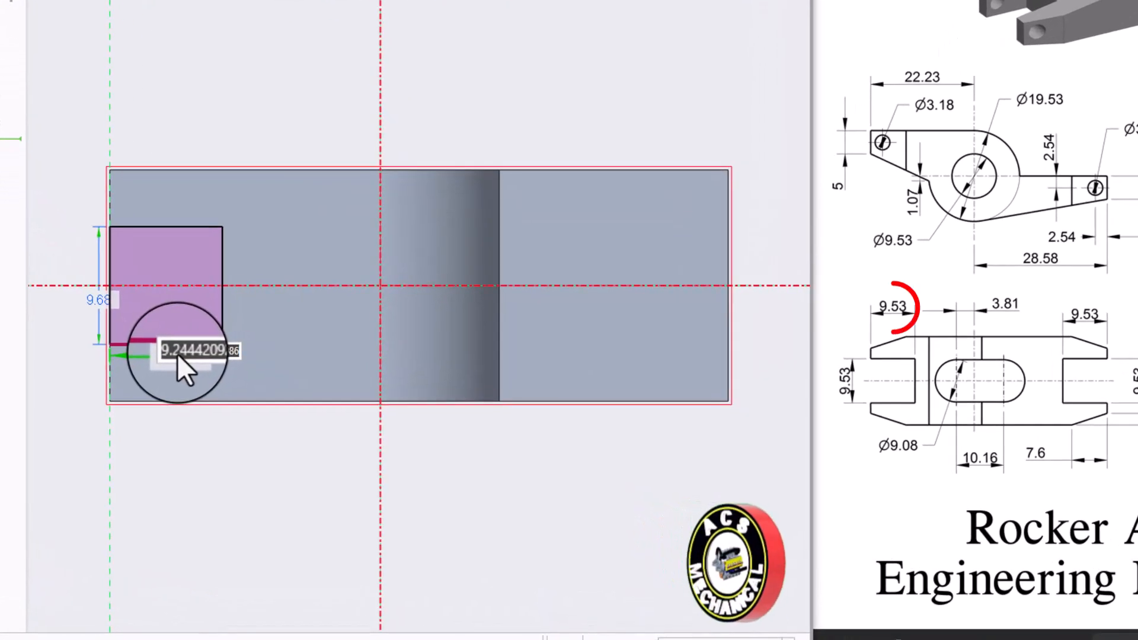
pyautogui.write('9.5')
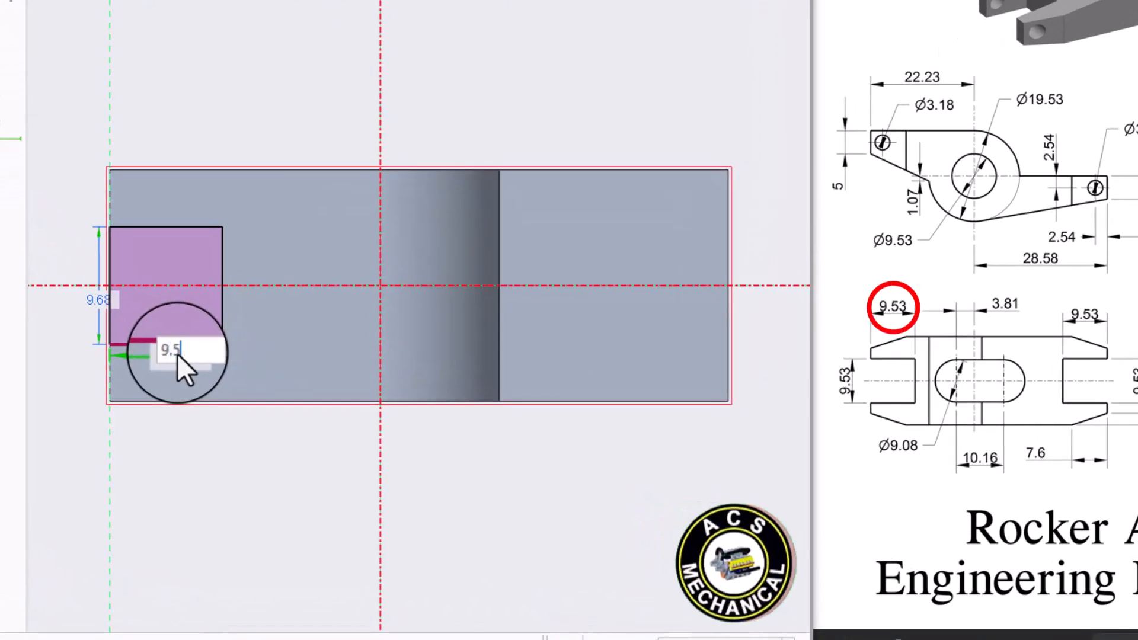
pyautogui.write('3')
pyautogui.press('Return')
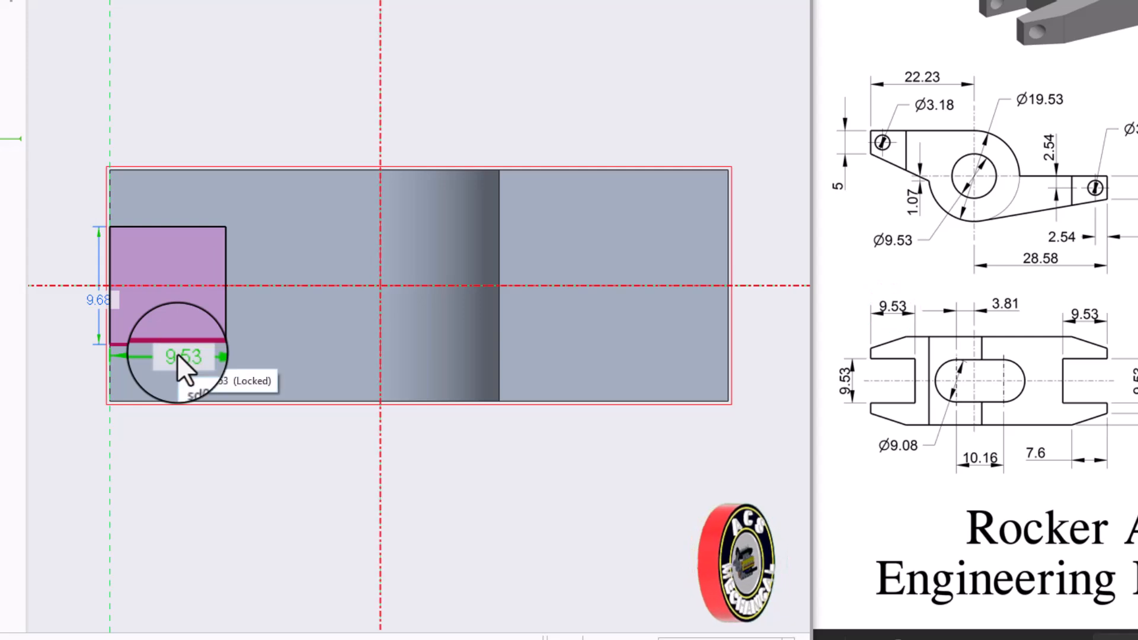
pyautogui.doubleClick(98, 300)
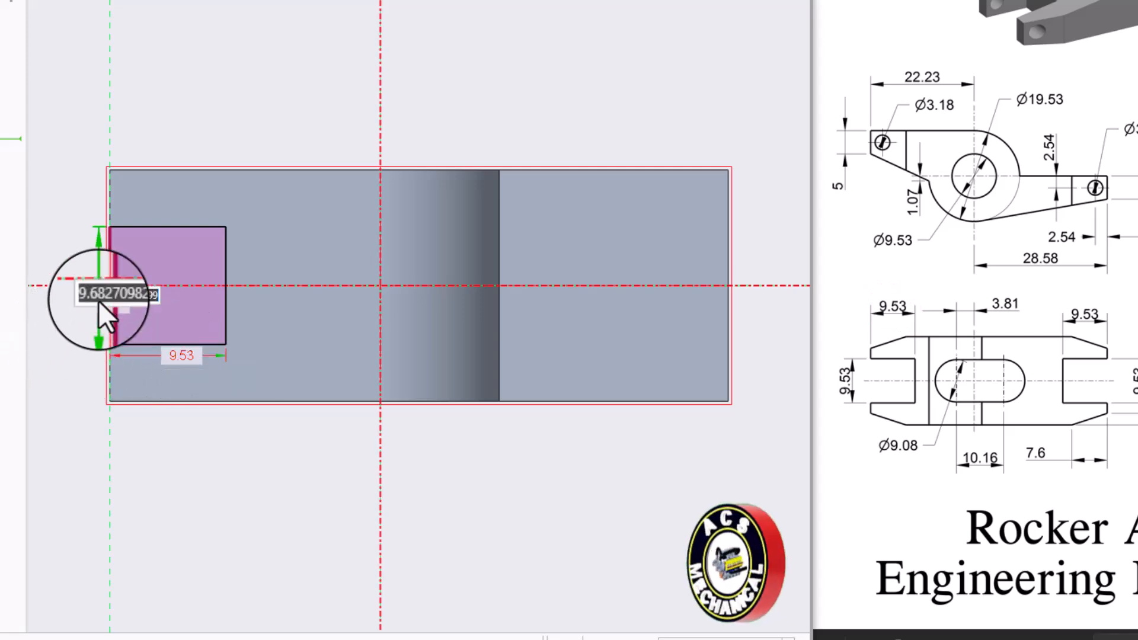
pyautogui.write('9.')
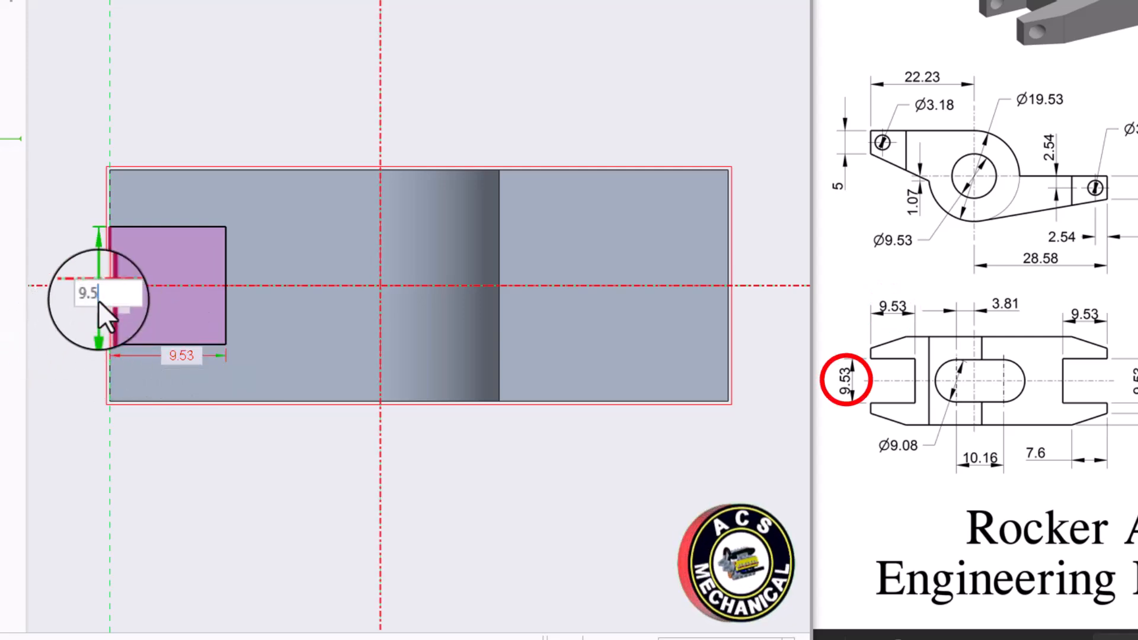
pyautogui.write('53')
pyautogui.press('Return')
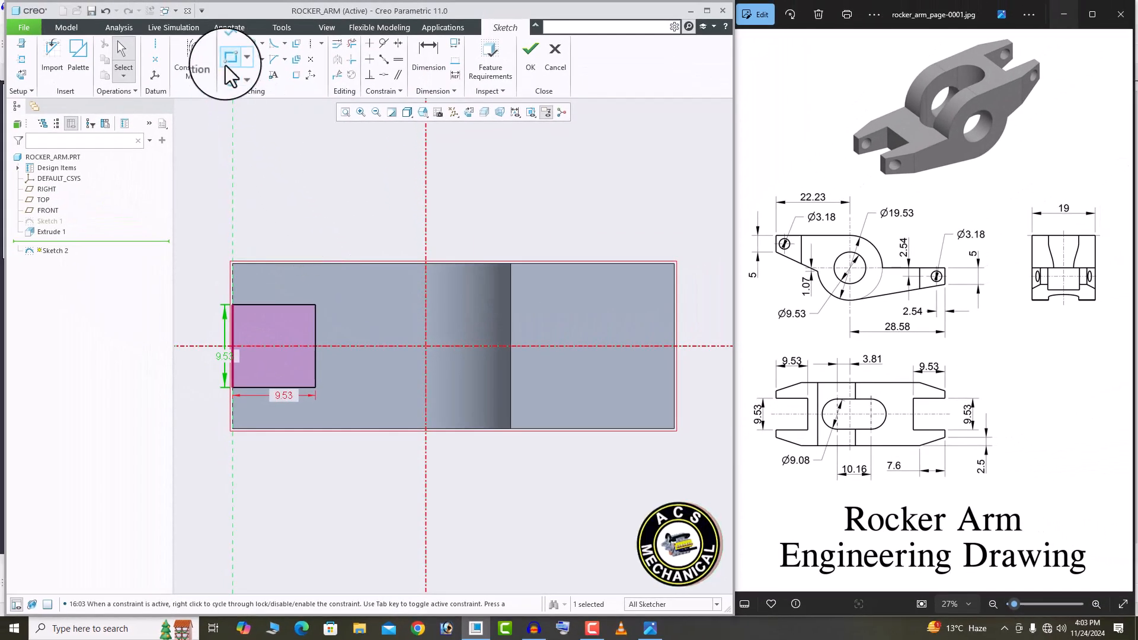
# Sketch a rectangle about 6.31 wide and 9.54 high on the right end edge, symmetric about the horizontal centerline.
pyautogui.click(226, 66)
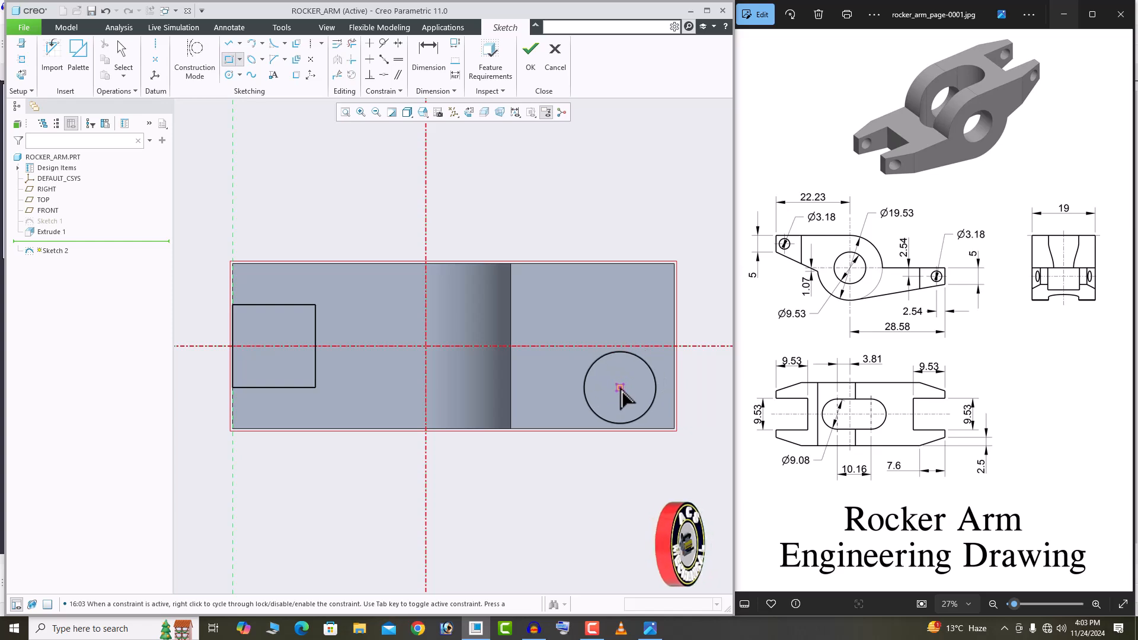
pyautogui.click(620, 388)
pyautogui.click(675, 305)
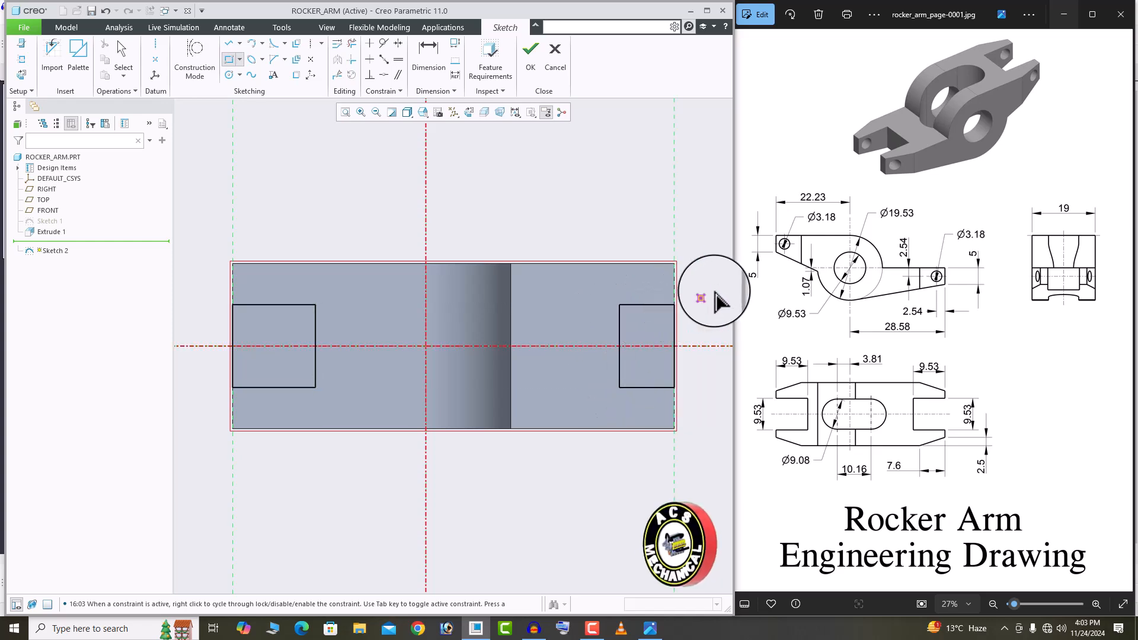
pyautogui.middleClick(715, 291)
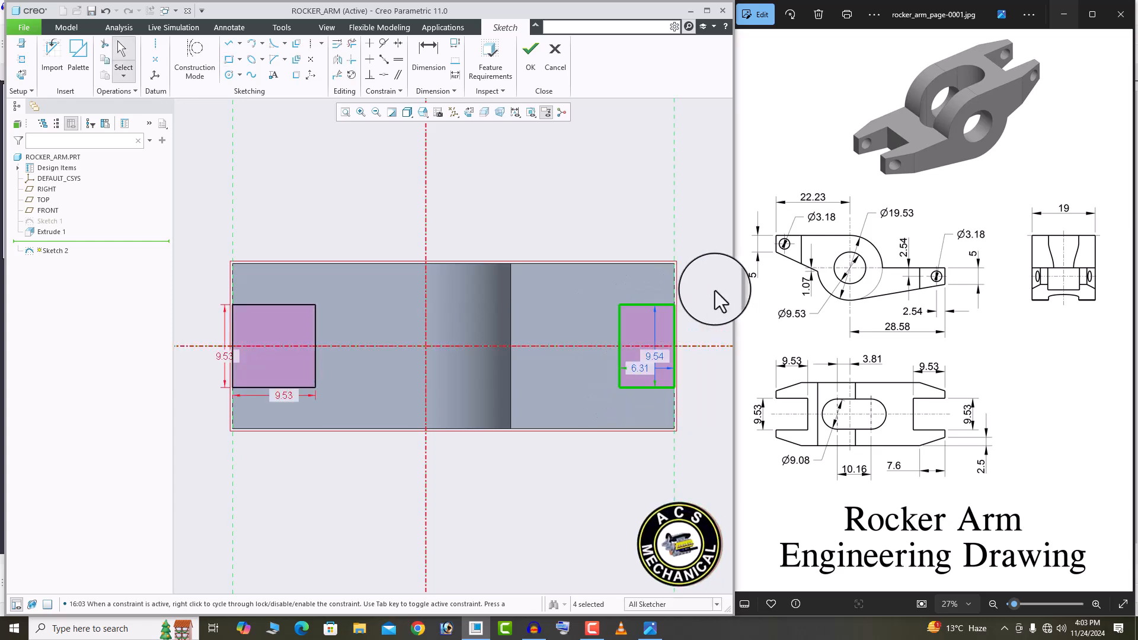
# Set the right rectangle's width and height to 9.53 each.
pyautogui.doubleClick(633, 367)
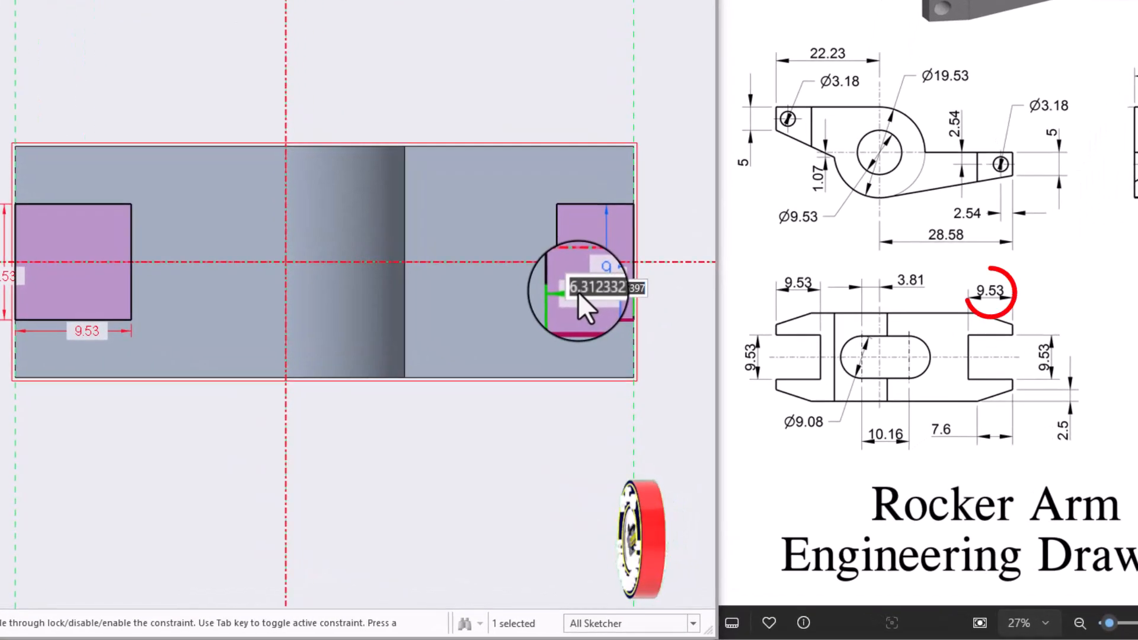
pyautogui.write('9.53')
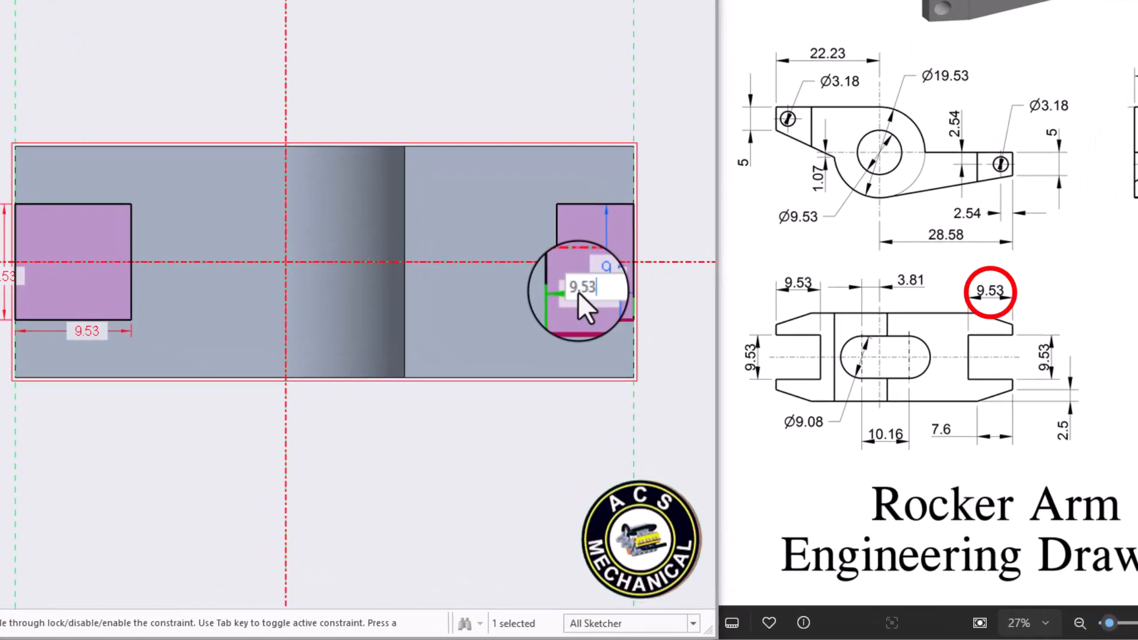
pyautogui.press('Return')
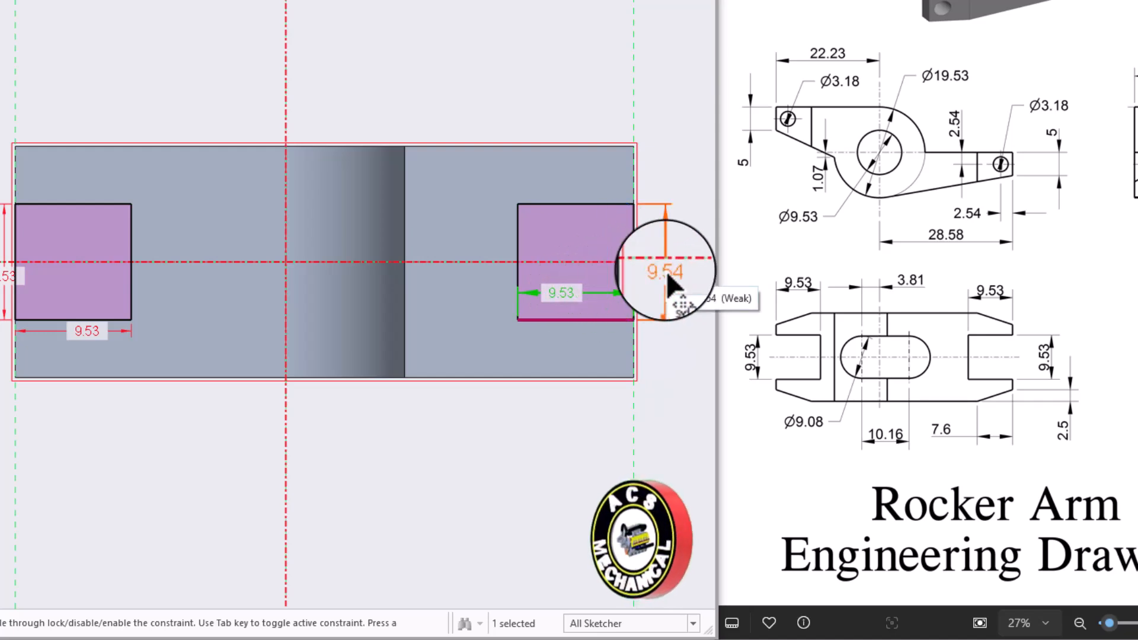
pyautogui.click(665, 271)
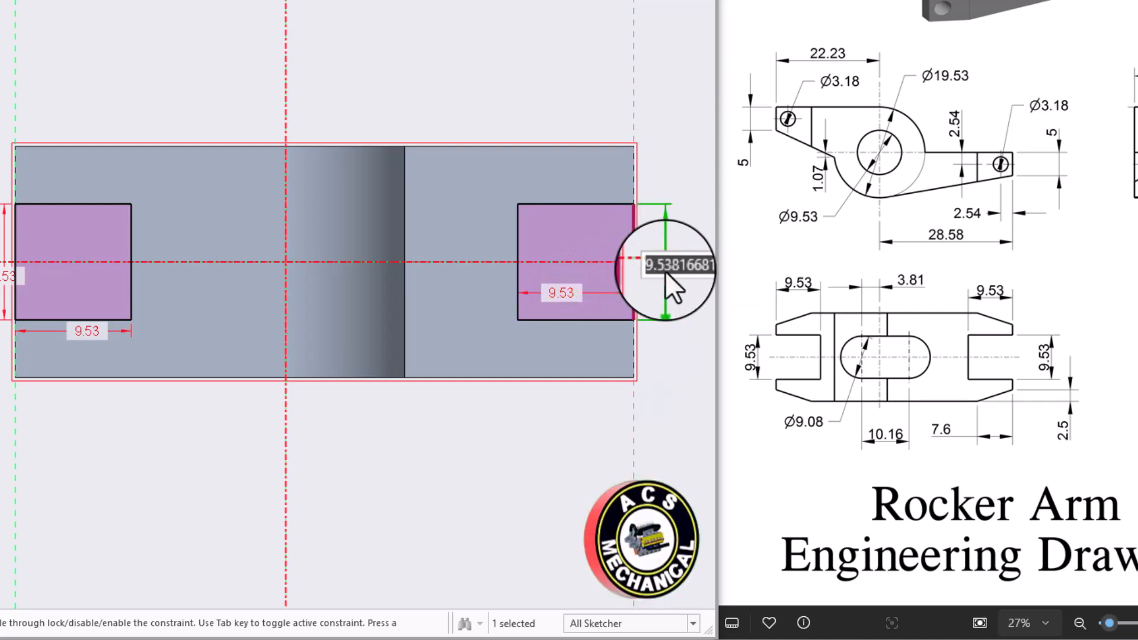
pyautogui.write('9')
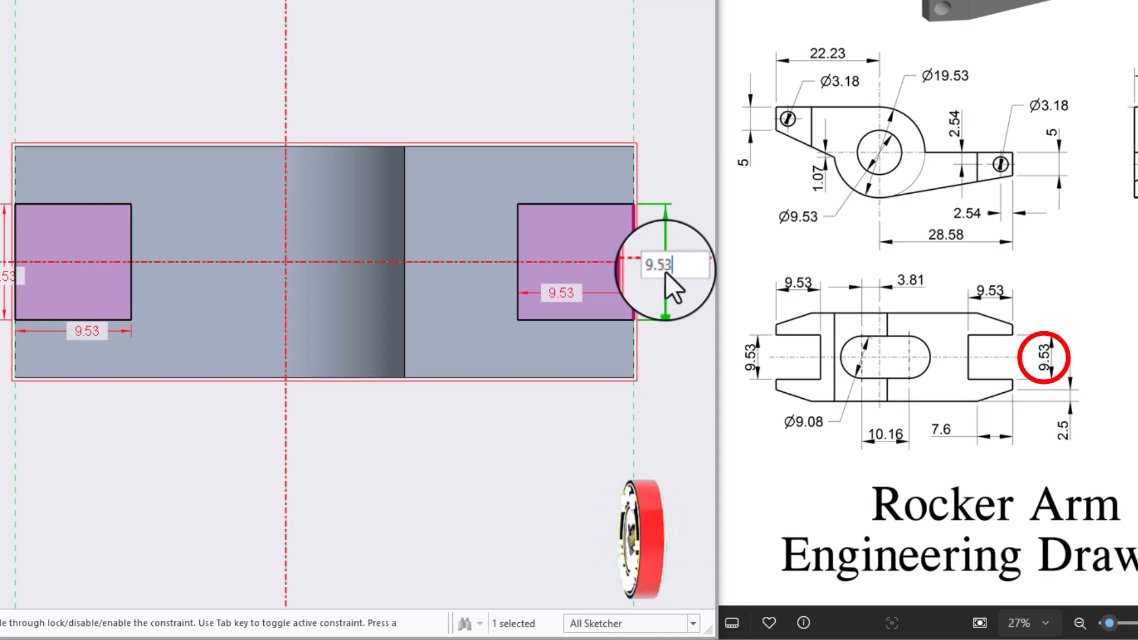
pyautogui.write('.53')
pyautogui.press('Return')
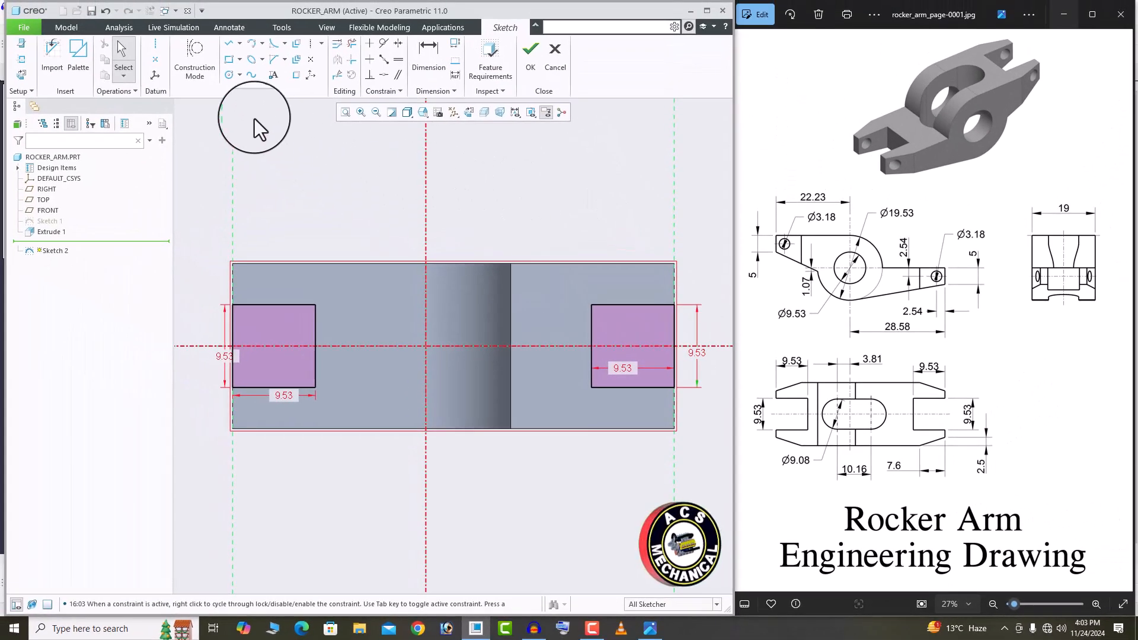
# Sketch two equal circles about 6.84 in diameter on the horizontal centerline, one on each side of the vertical centerline.
pyautogui.click(230, 75)
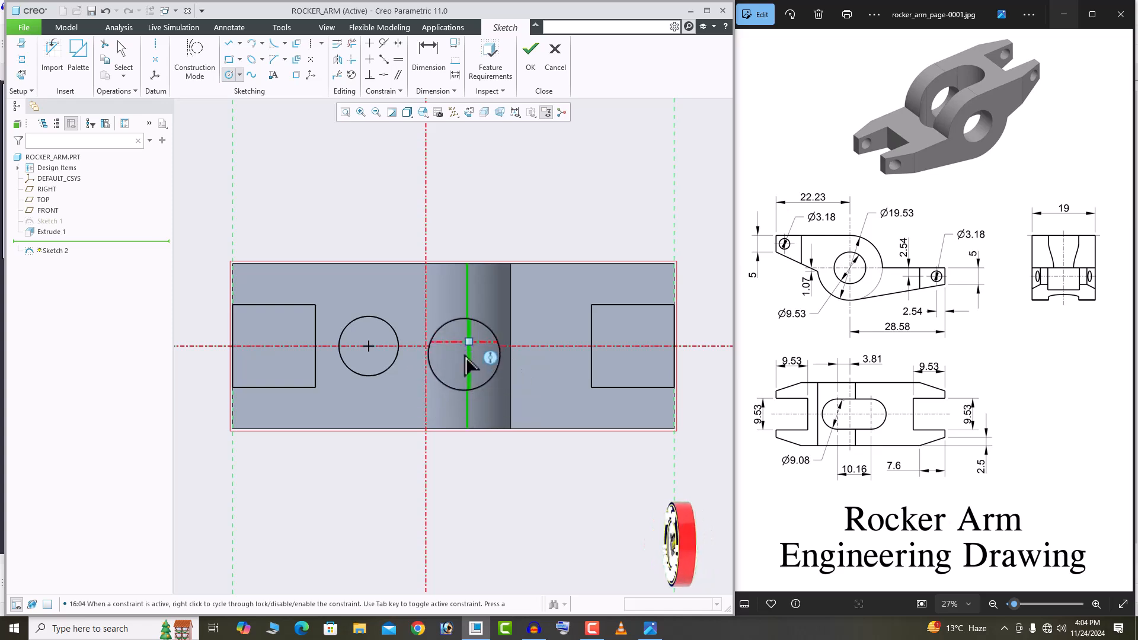
pyautogui.click(477, 346)
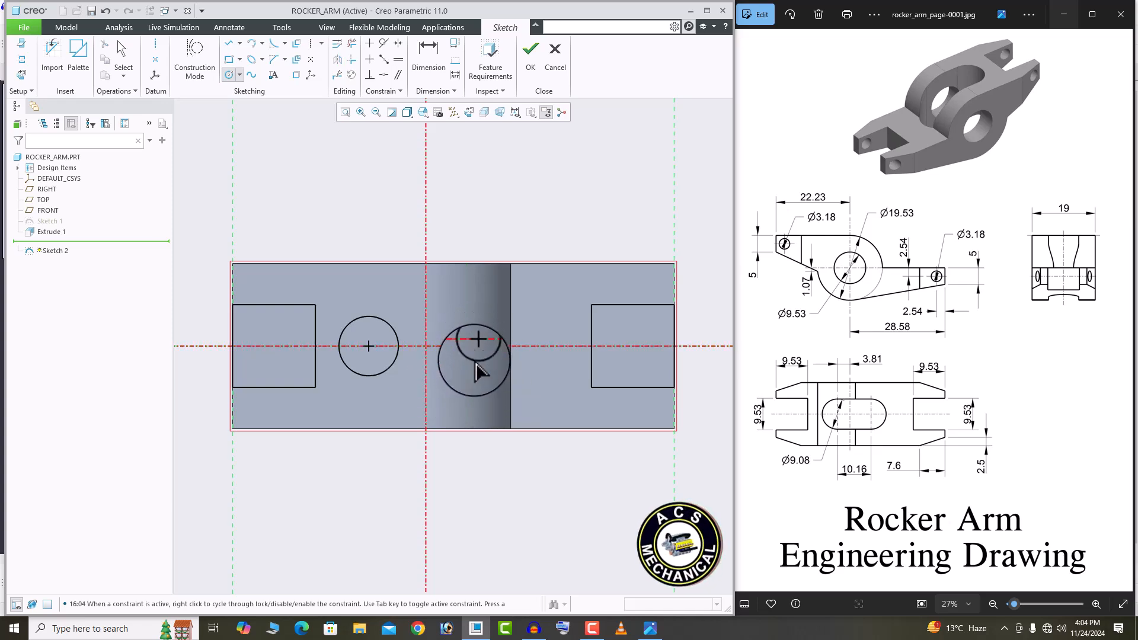
pyautogui.click(477, 375)
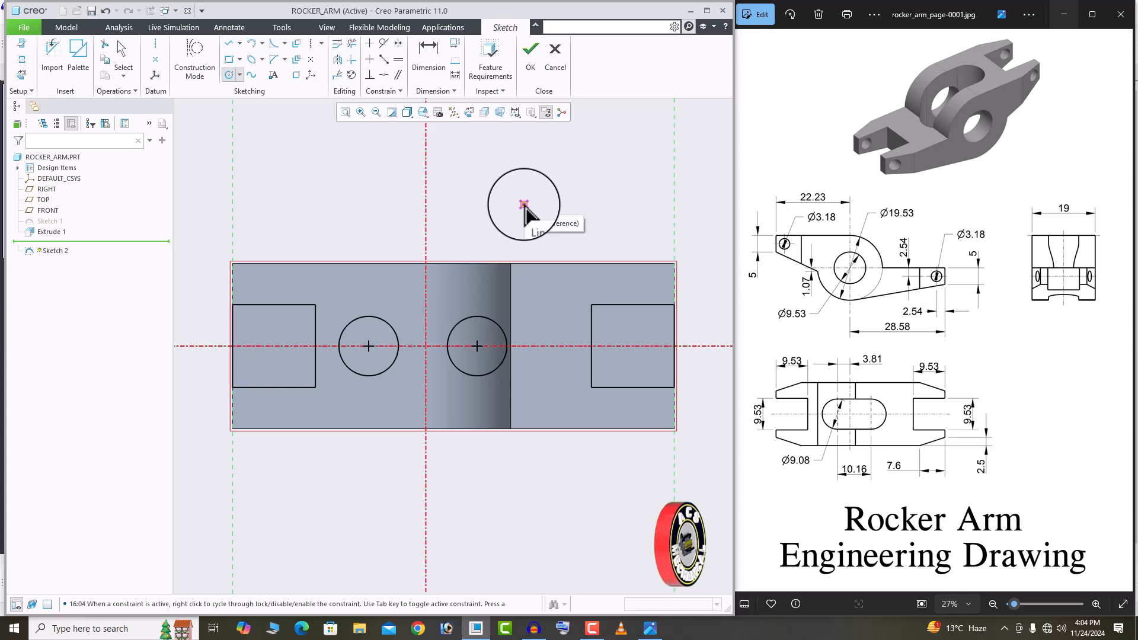
pyautogui.middleClick(524, 204)
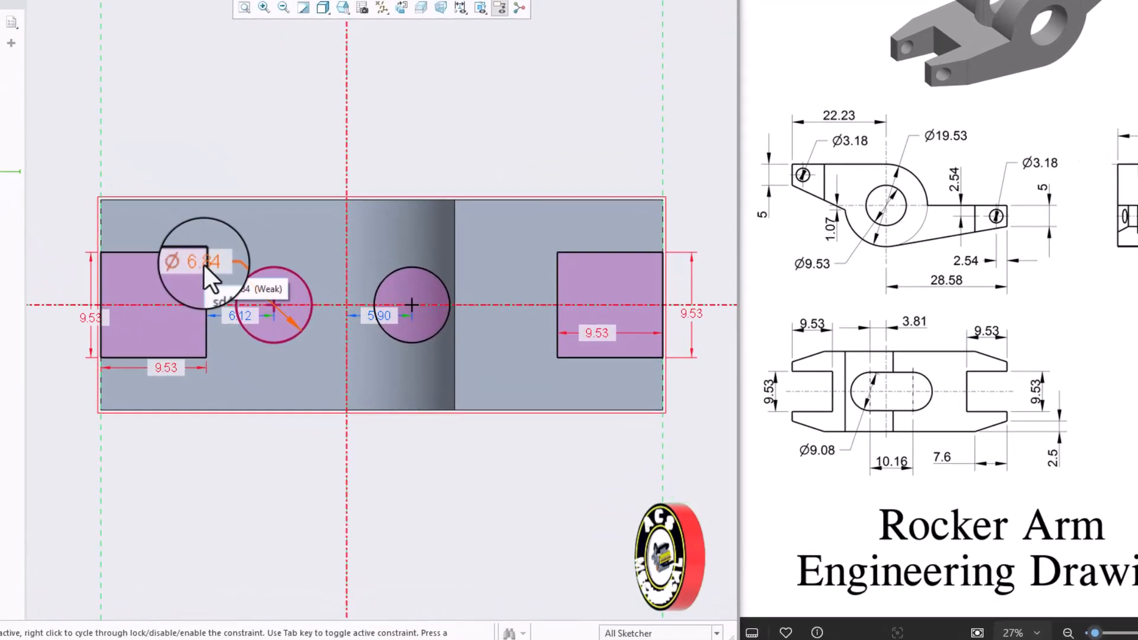
# Set the diameter of the two equal circles to 9.08.
pyautogui.doubleClick(313, 314)
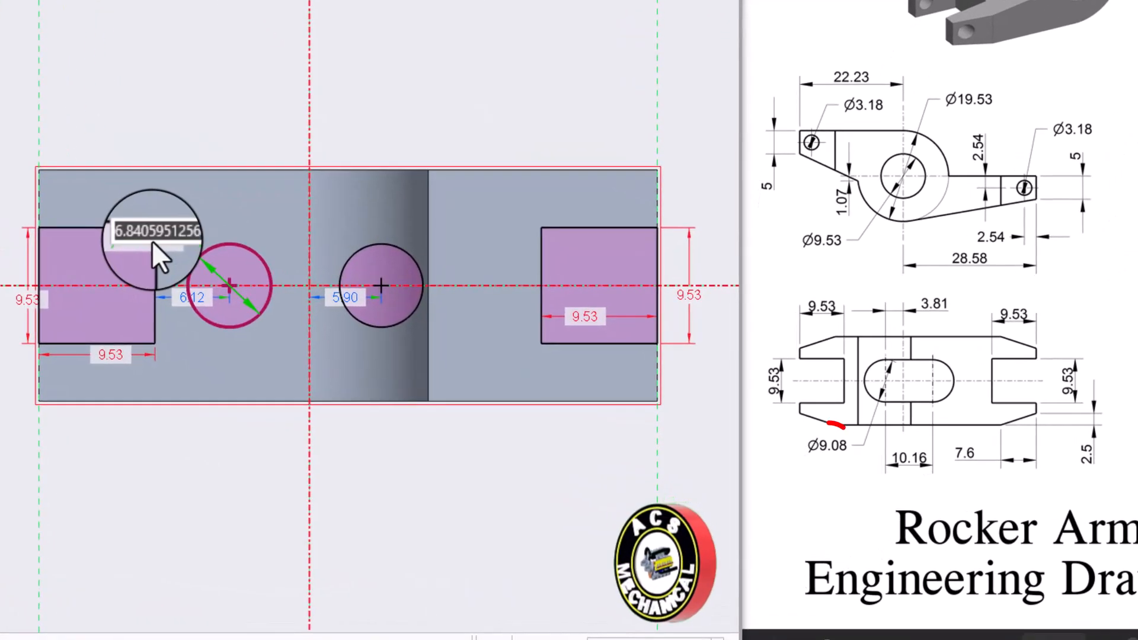
pyautogui.write('9.0')
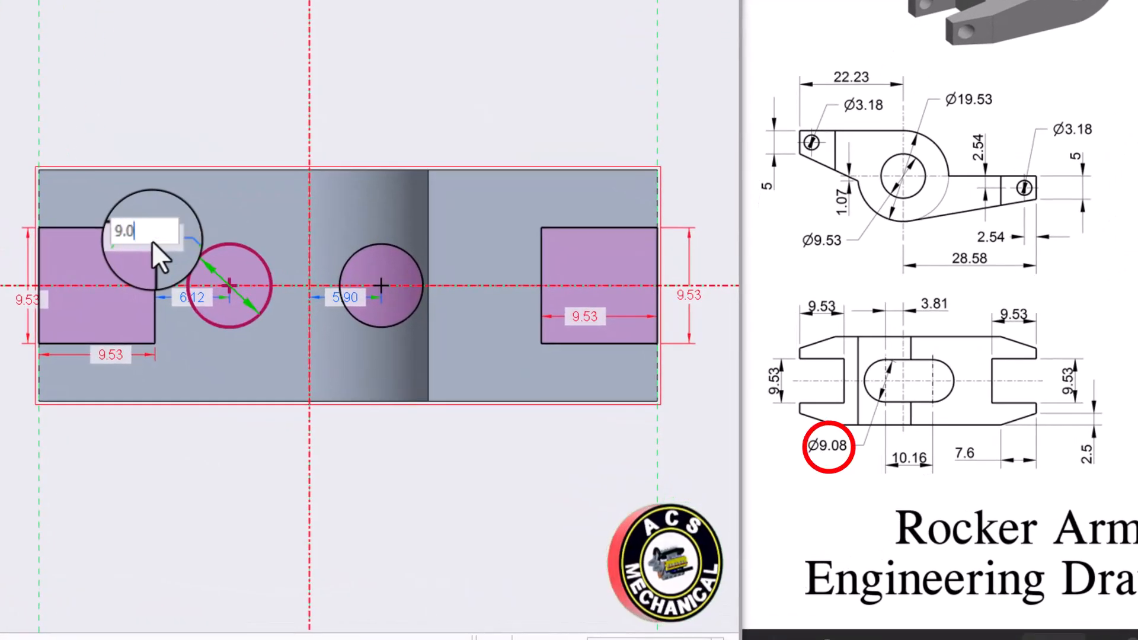
pyautogui.write('8')
pyautogui.press('Return')
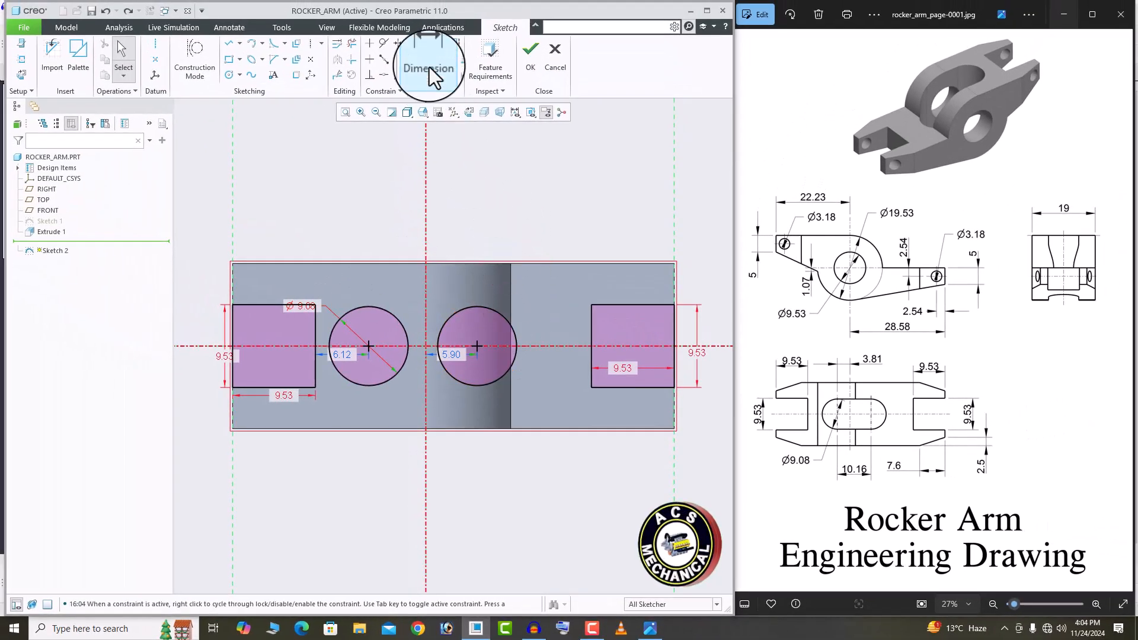
# Dimension the horizontal distance between the centers of the two circles and set it to 10.16.
pyautogui.click(428, 66)
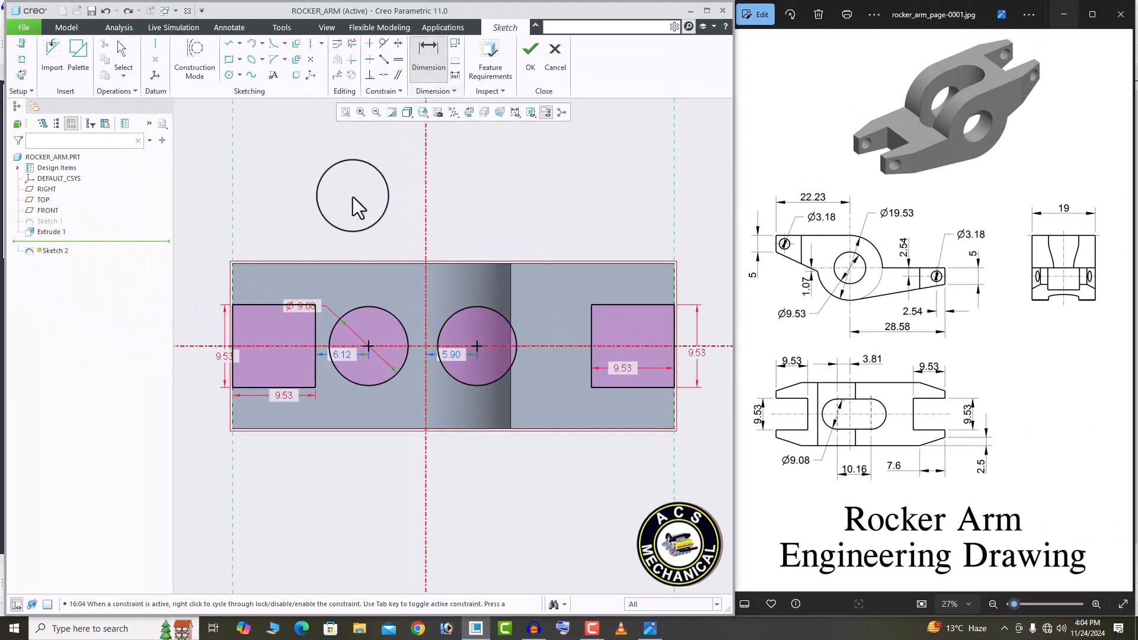
pyautogui.click(352, 308)
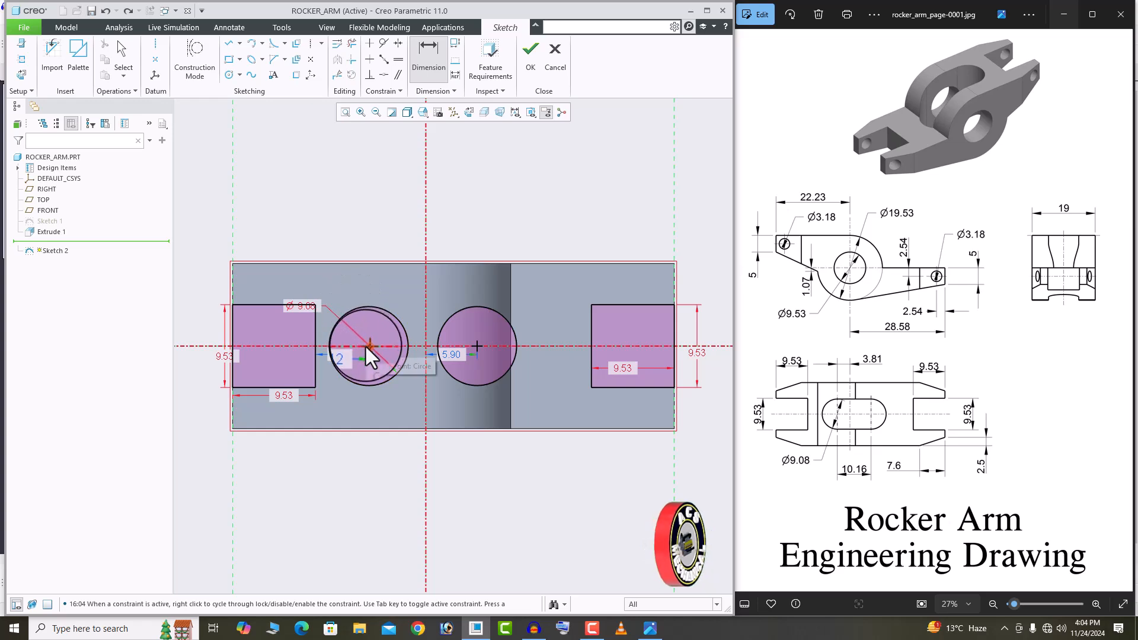
pyautogui.click(368, 347)
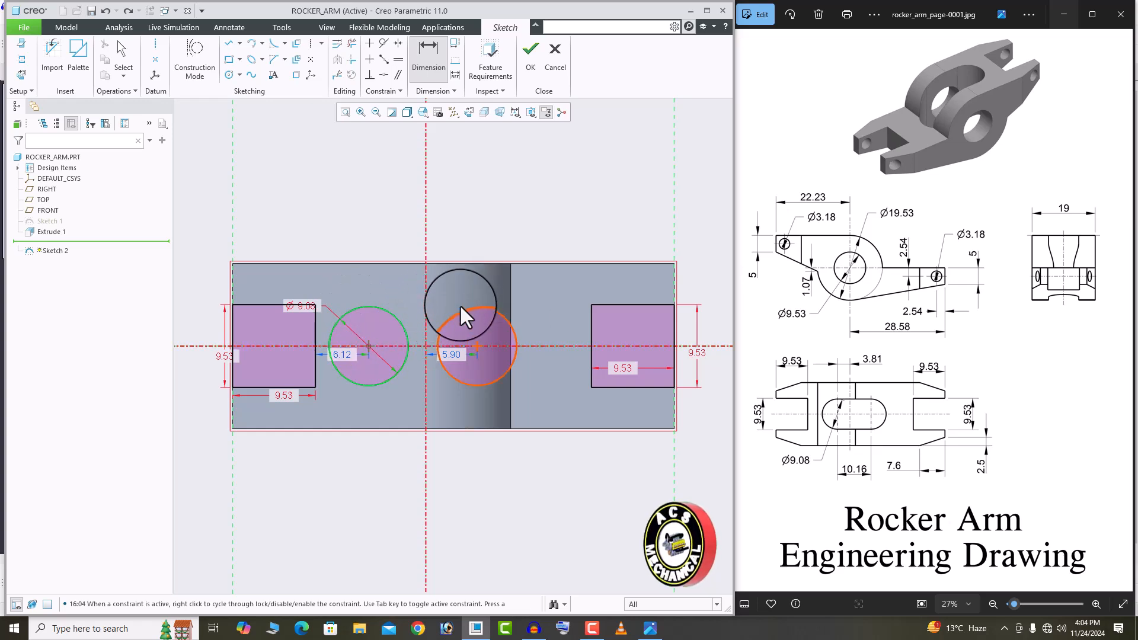
pyautogui.click(476, 343)
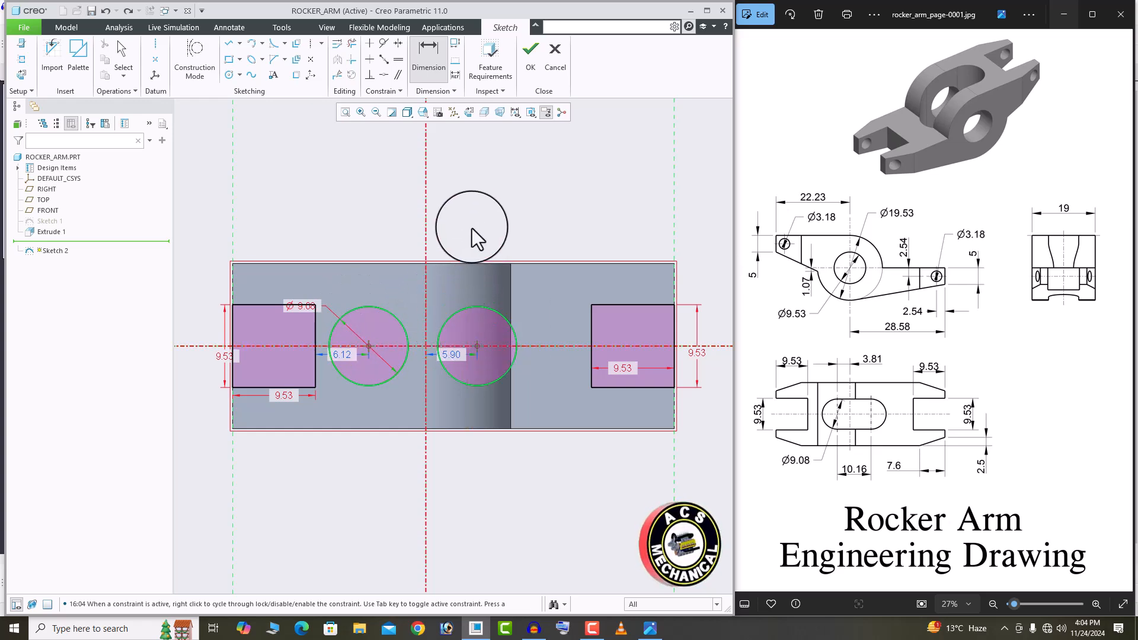
pyautogui.middleClick(461, 212)
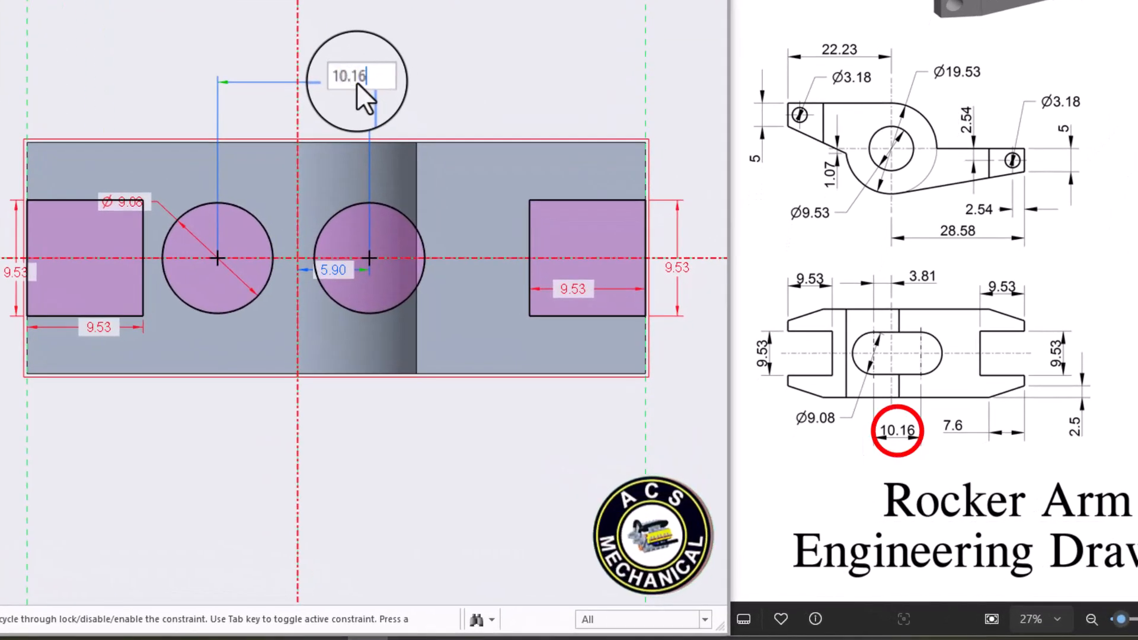
pyautogui.press('Return')
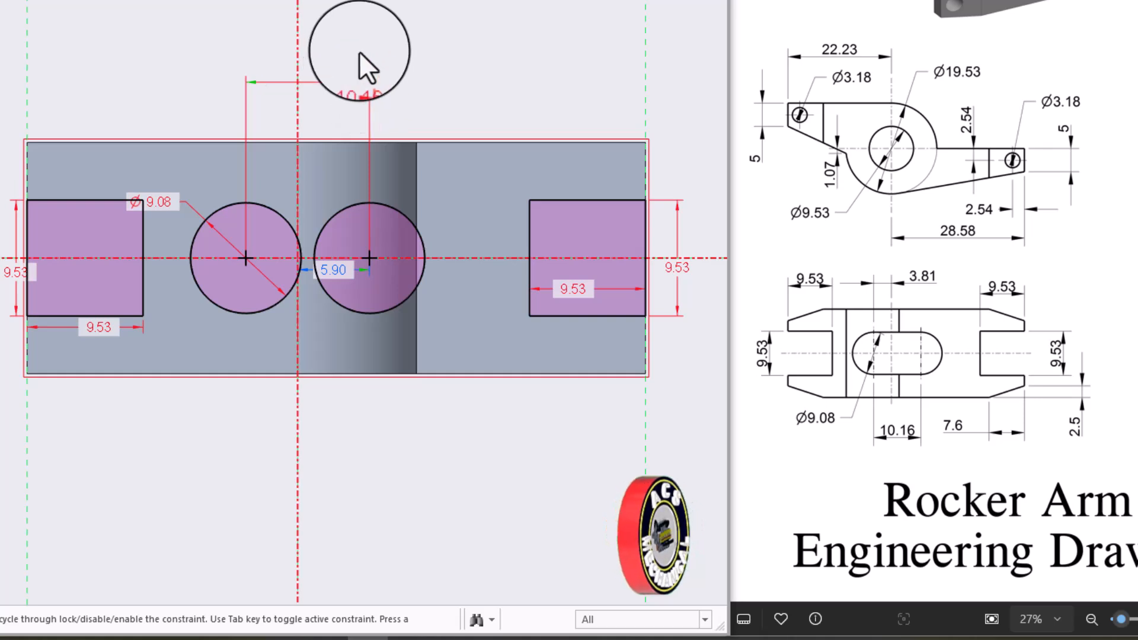
# Dimension the left circle's center from the vertical centerline and set the distance to 3.18.
pyautogui.click(294, 43)
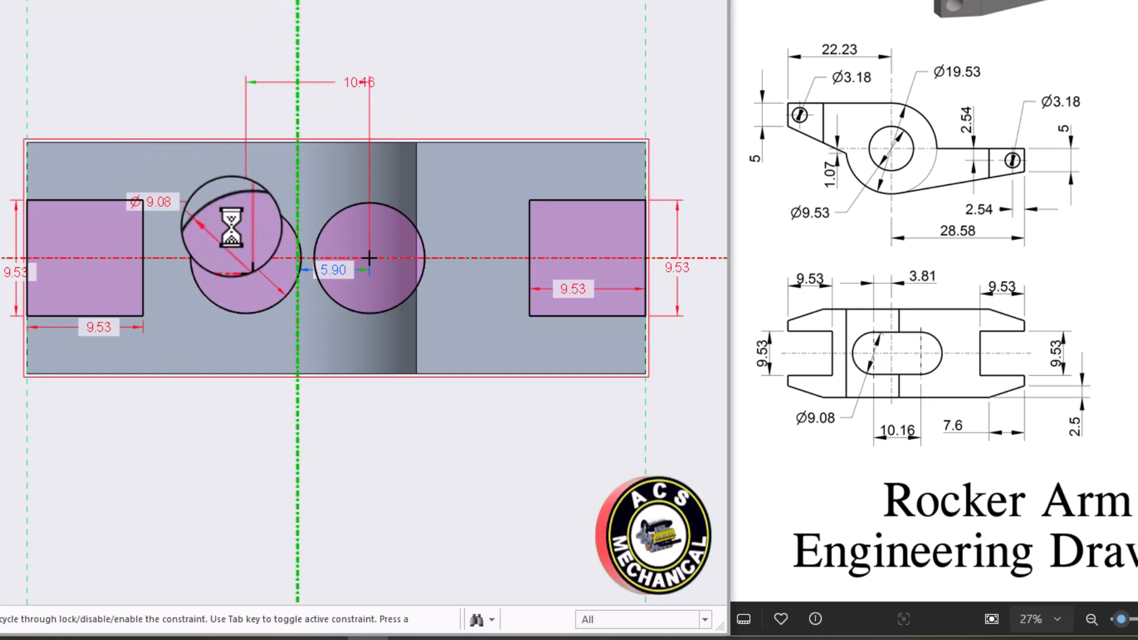
pyautogui.keyDown('ctrl'); pyautogui.click(246, 255); pyautogui.keyUp('ctrl')
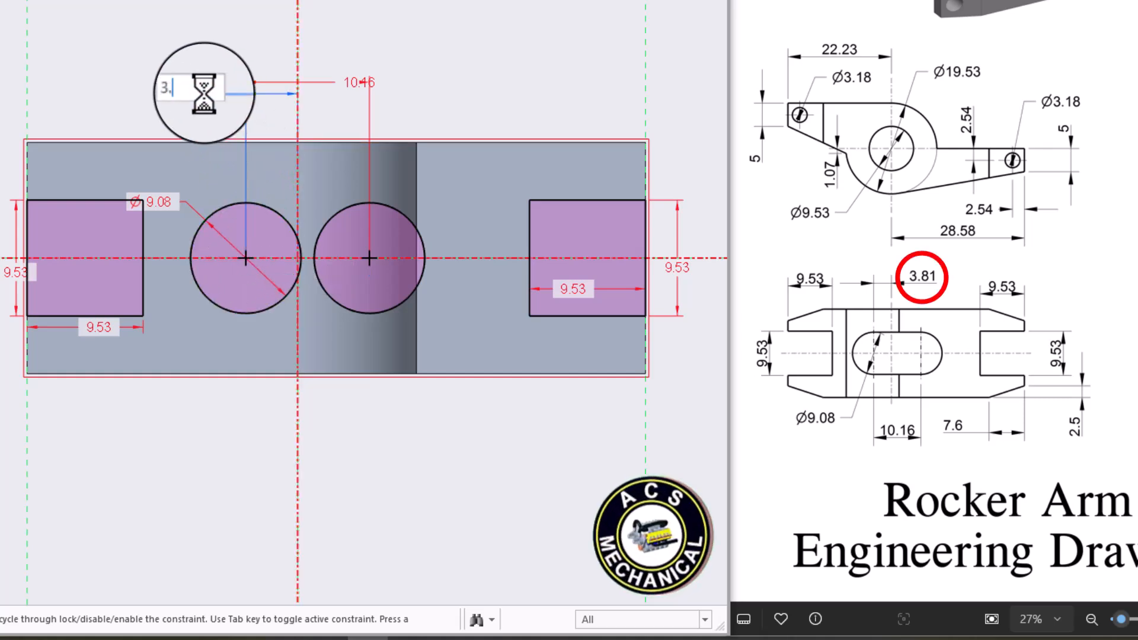
pyautogui.middleClick(204, 92)
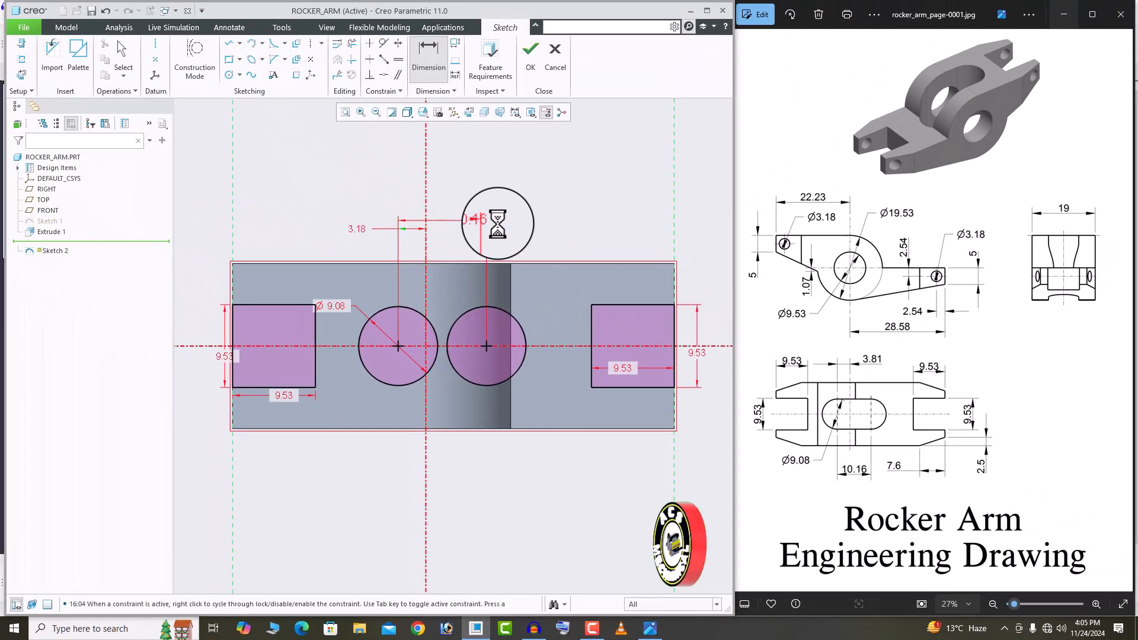
pyautogui.middleClick(498, 224)
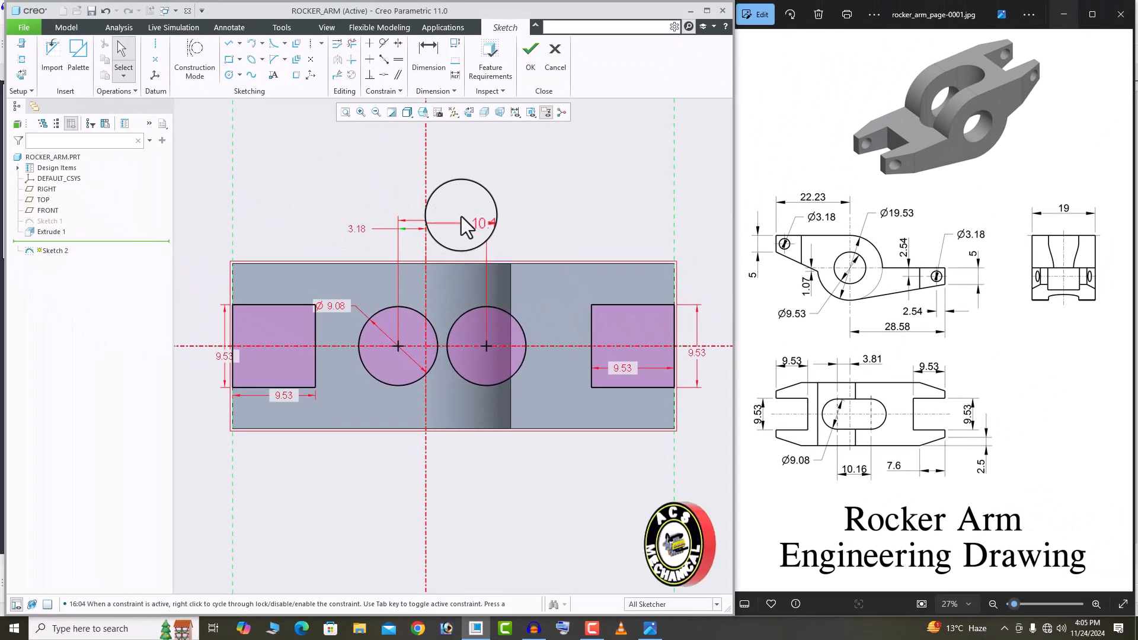
# Join the two circles with two tangent lines, one along their upper side and one along their lower side.
pyautogui.click(237, 48)
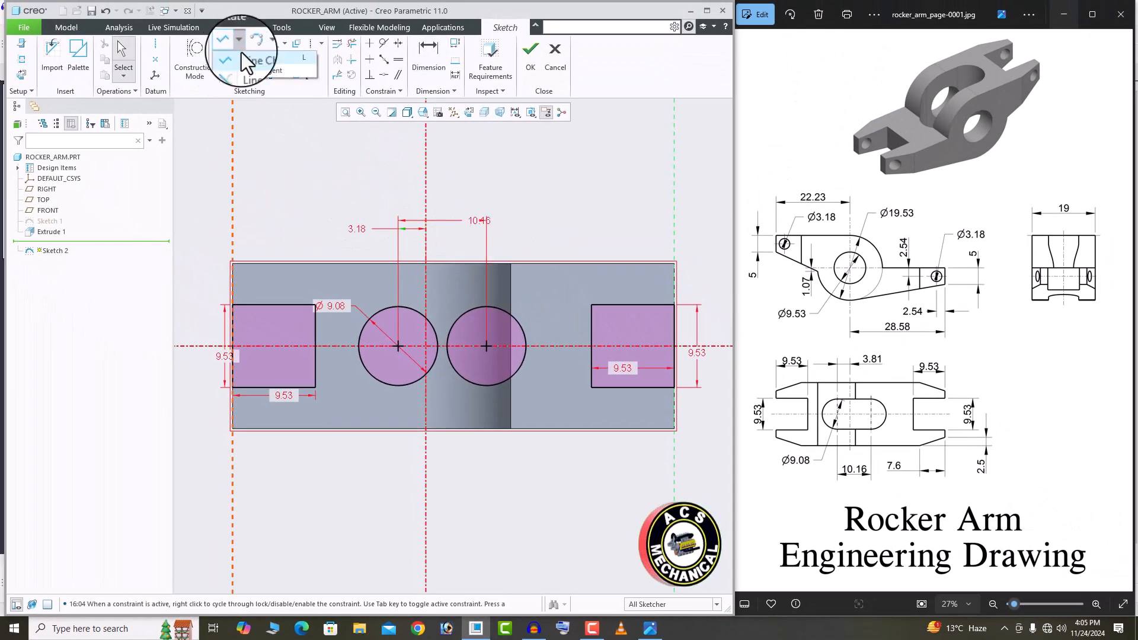
pyautogui.click(253, 71)
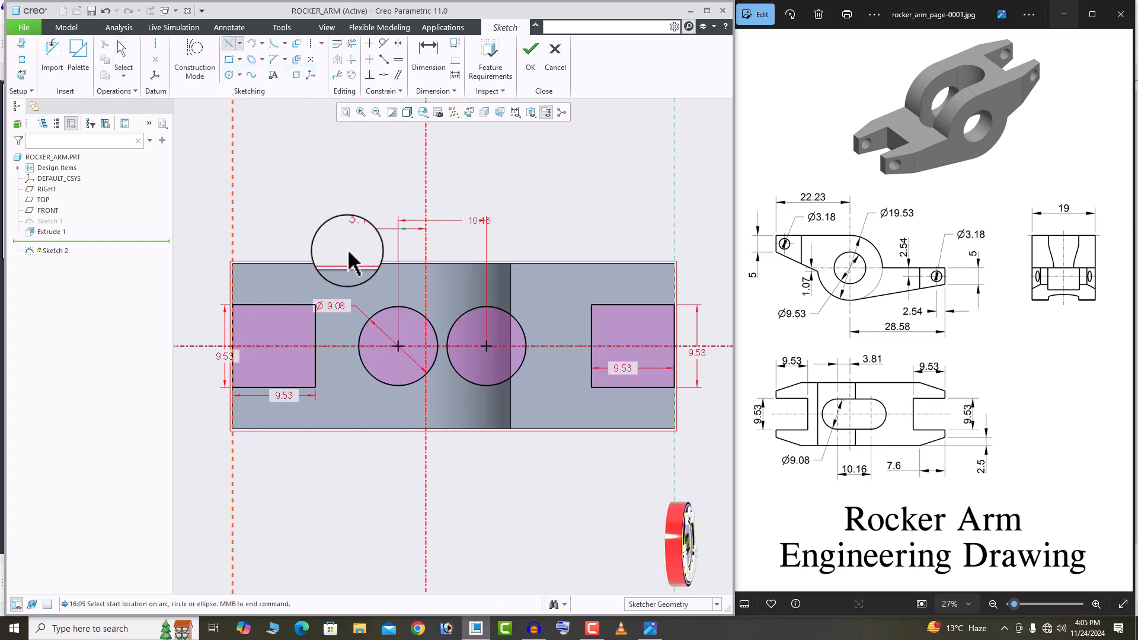
pyautogui.click(382, 310)
pyautogui.click(486, 307)
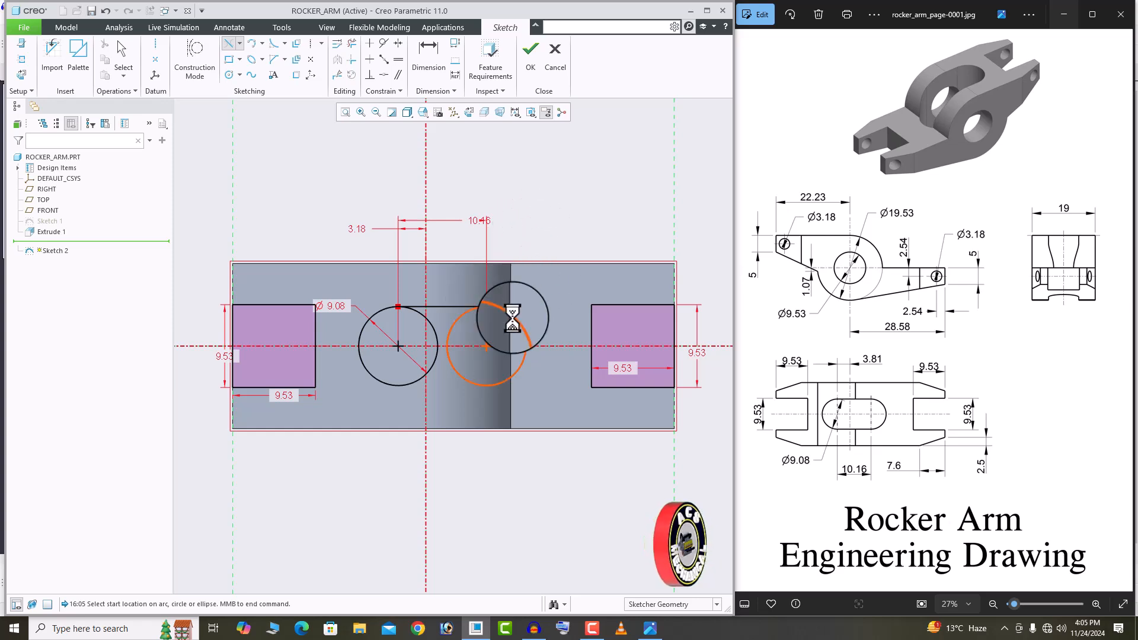
pyautogui.click(396, 383)
pyautogui.click(477, 386)
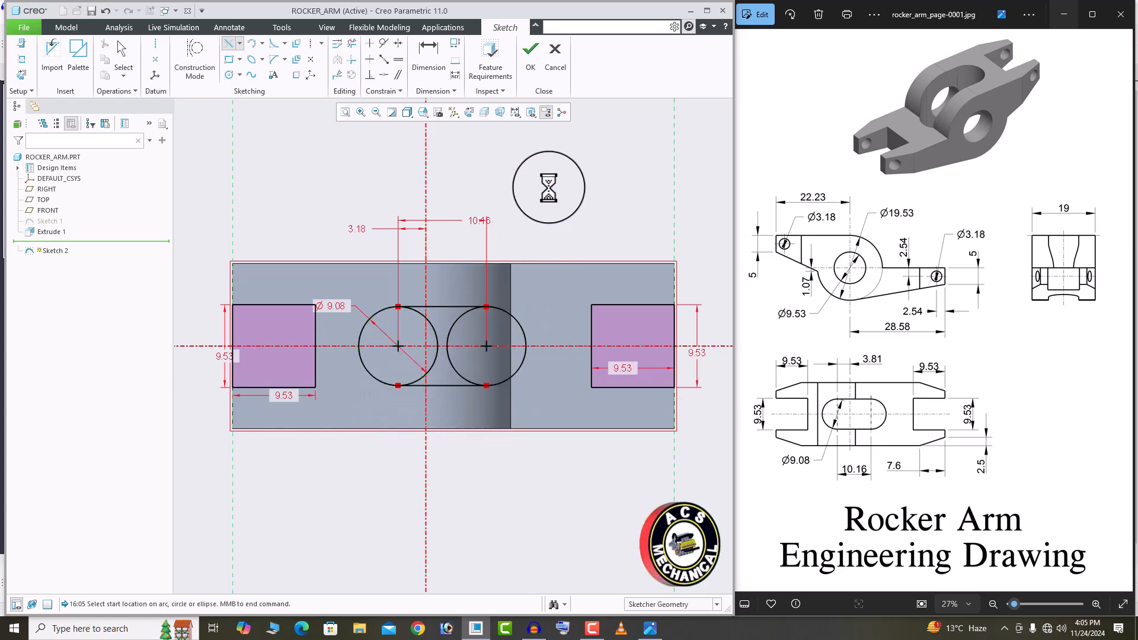
pyautogui.middleClick(551, 190)
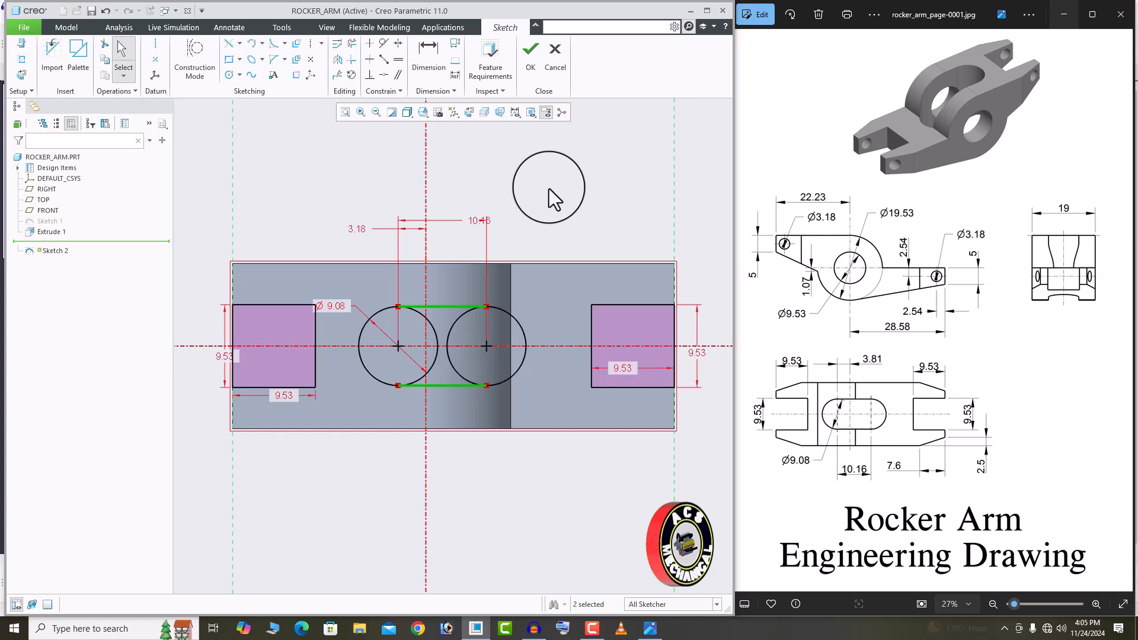
# Trim away the inner arcs of both circles to leave a closed central slot, and finish the sketch.
pyautogui.click(351, 43)
pyautogui.scroll(2, 399, 286)
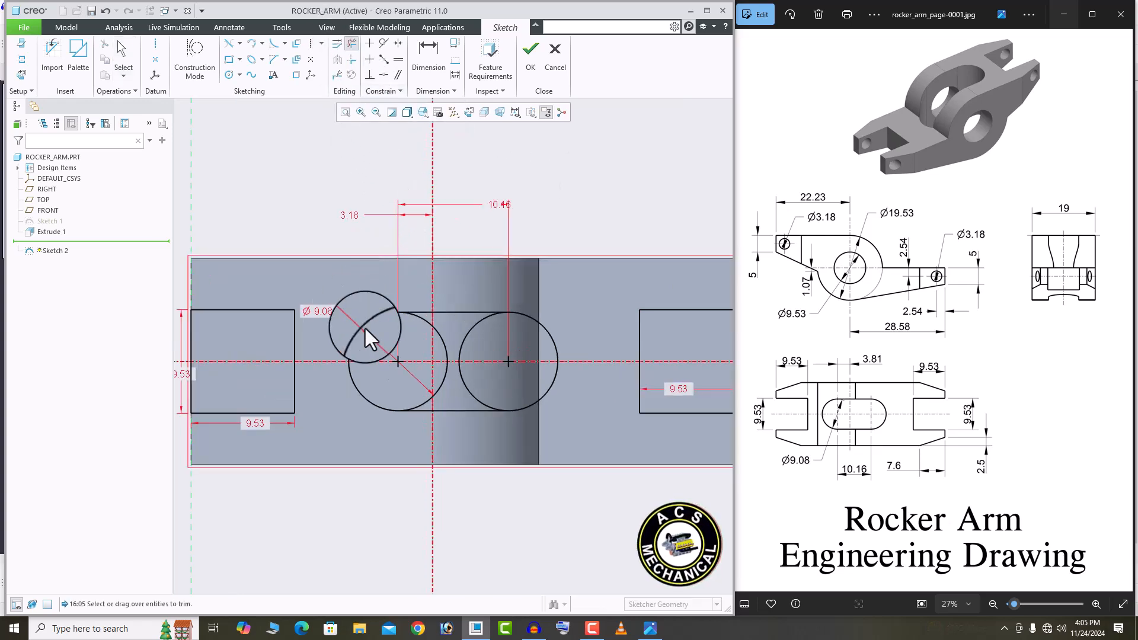
pyautogui.click(423, 324)
pyautogui.click(430, 366)
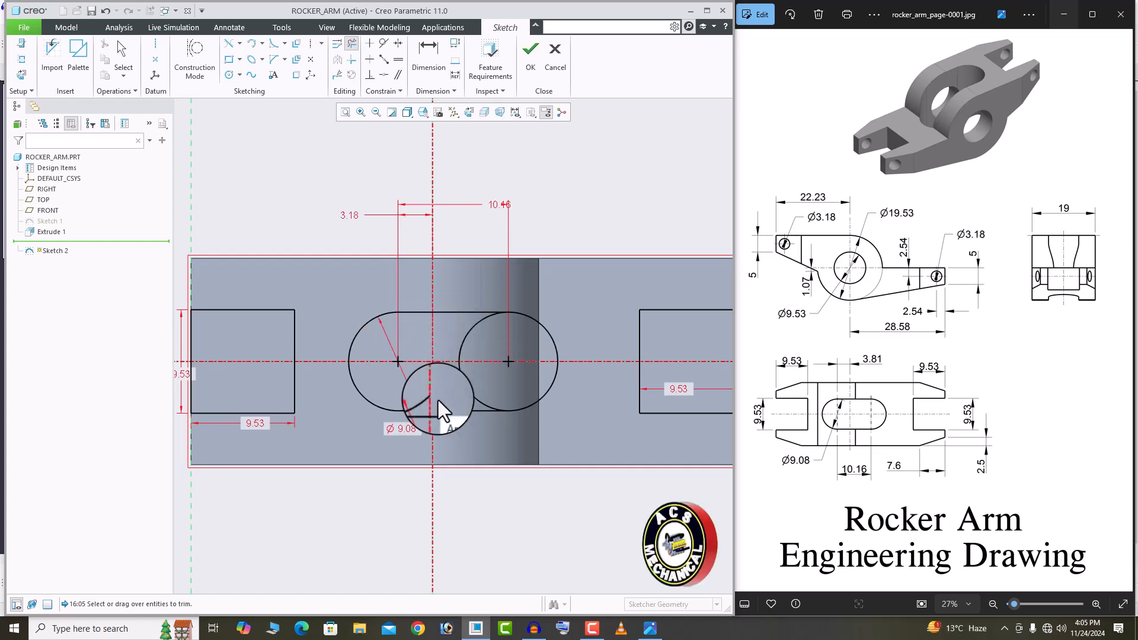
pyautogui.click(428, 400)
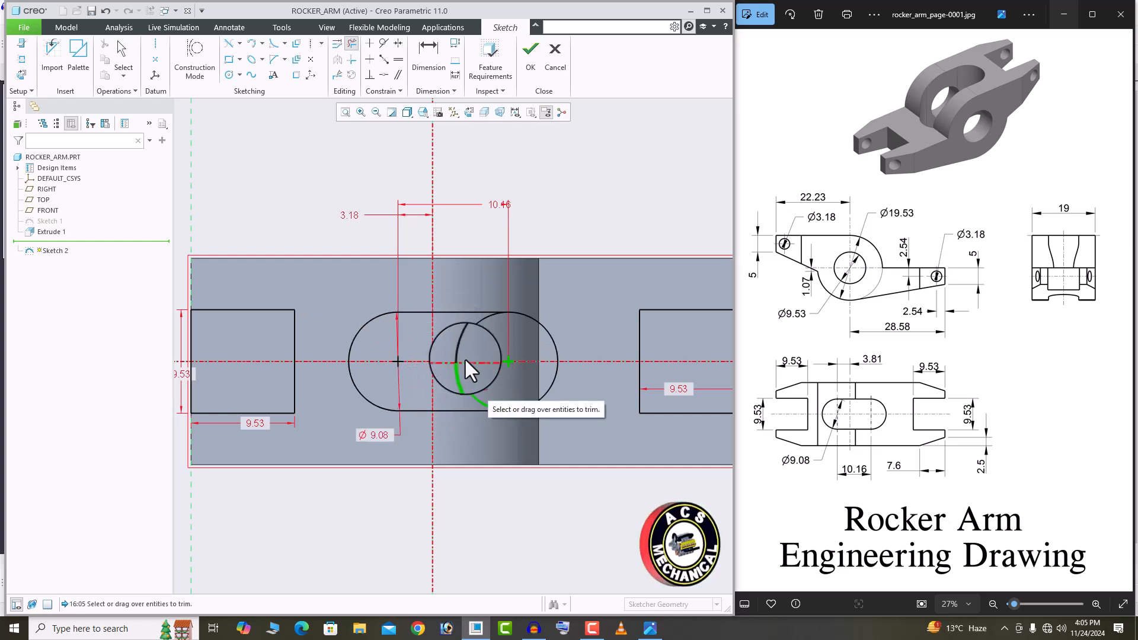
pyautogui.moveTo(449, 323); pyautogui.dragTo(490, 330)
pyautogui.middleClick(569, 211)
pyautogui.scroll(-2, 411, 319)
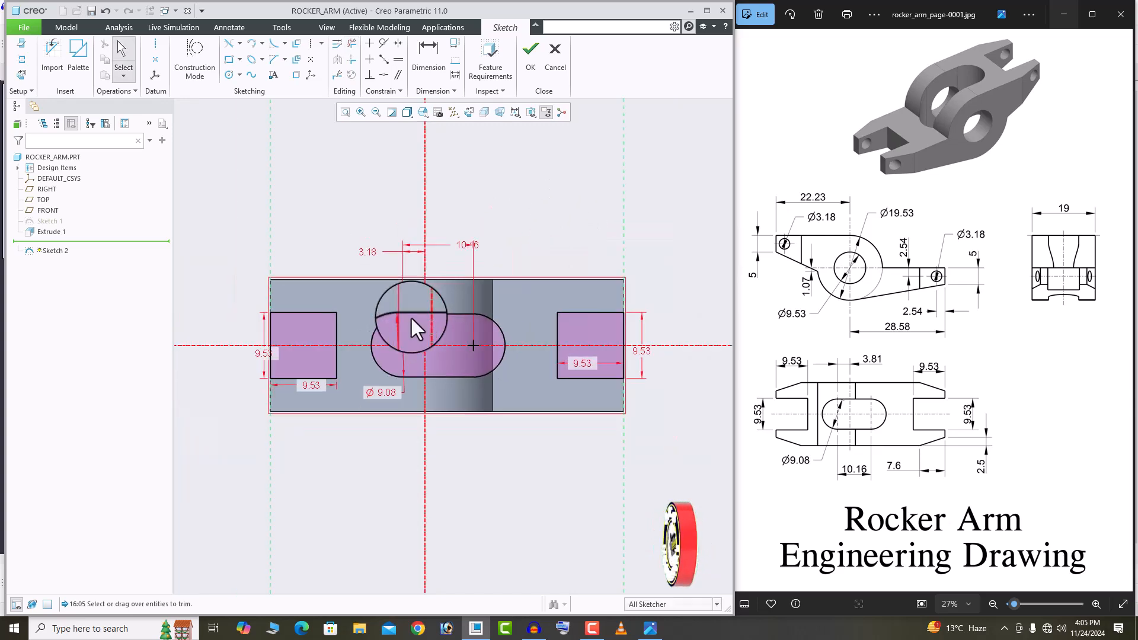
pyautogui.click(528, 54)
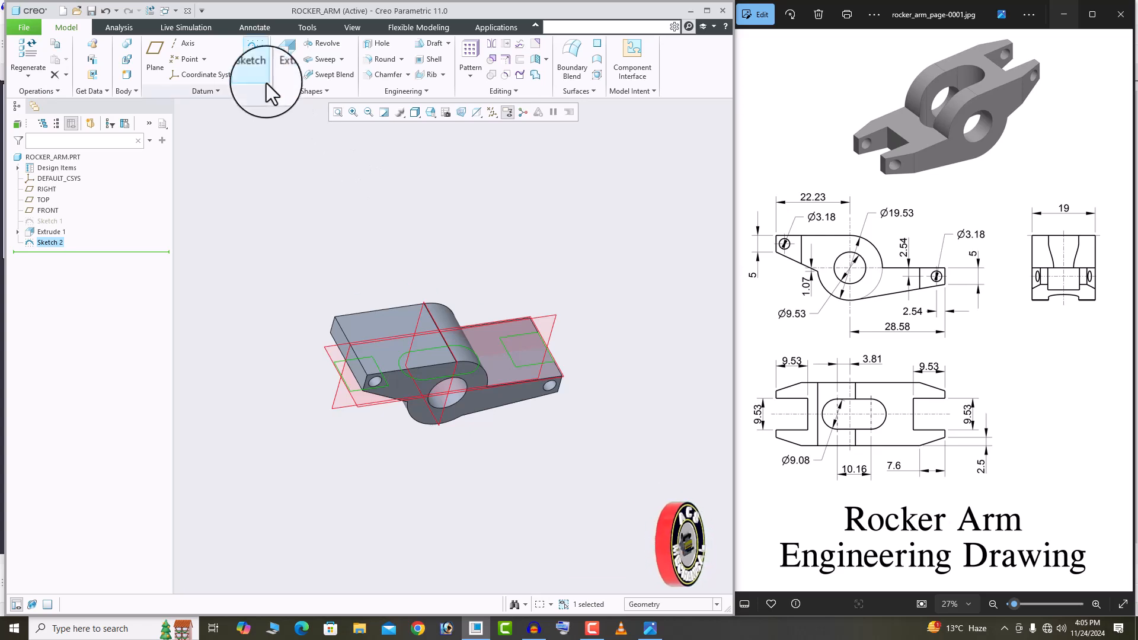
# Extrude the notch and slot sketch as a symmetric material-removing cut 38.20 deep through the arm.
pyautogui.click(284, 65)
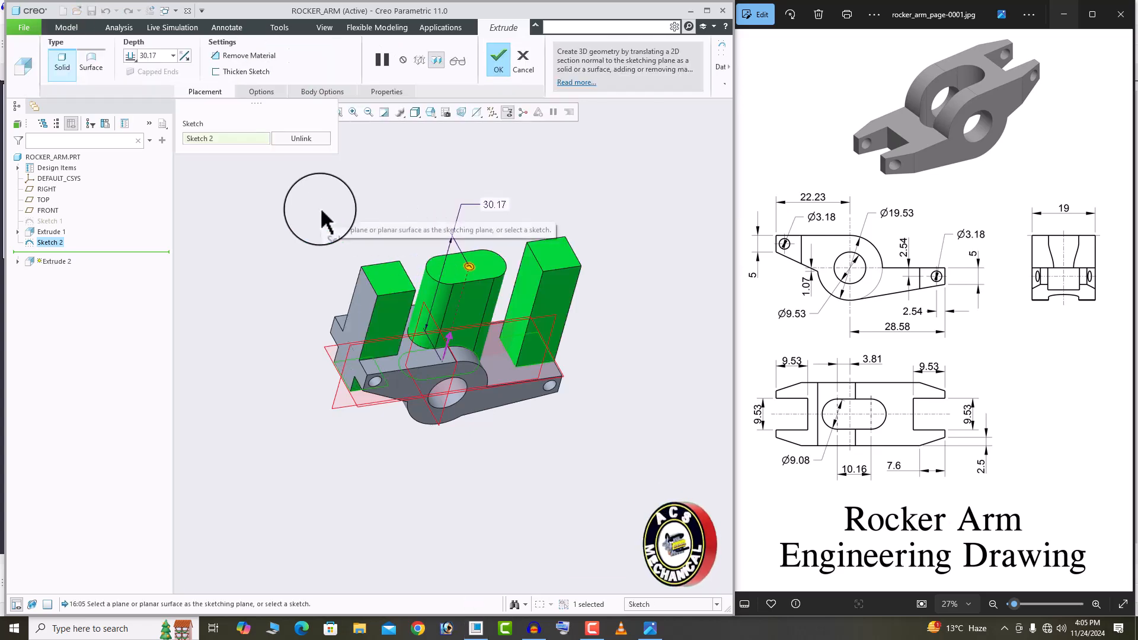
pyautogui.click(130, 58)
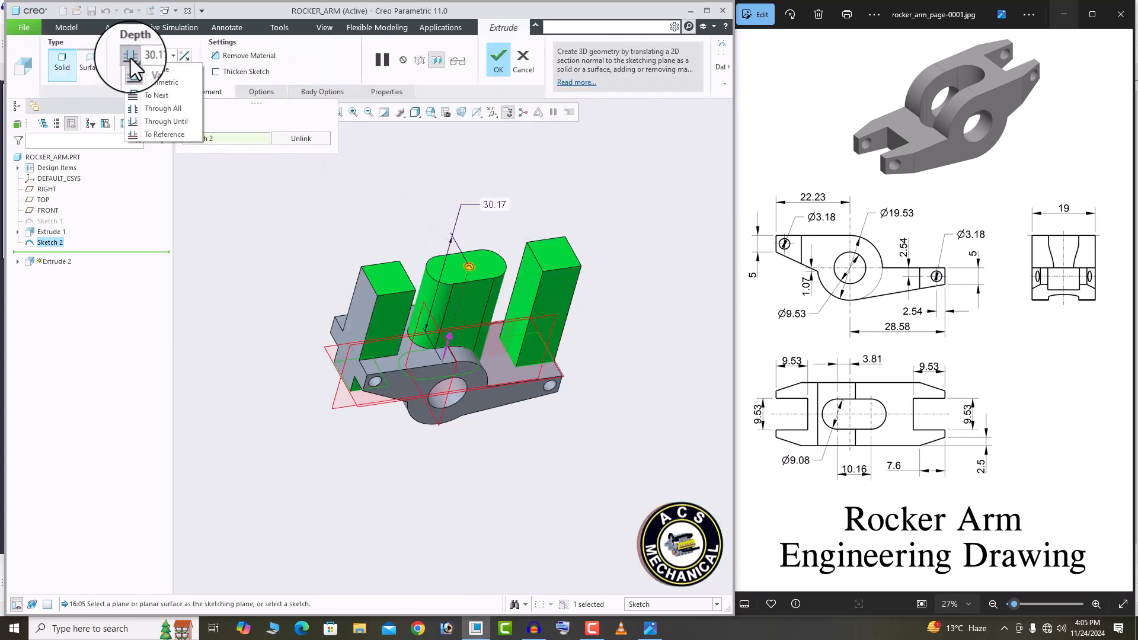
pyautogui.click(151, 88)
pyautogui.moveTo(396, 279); pyautogui.dragTo(460, 311, button='middle')
pyautogui.moveTo(465, 298); pyautogui.dragTo(465, 295)
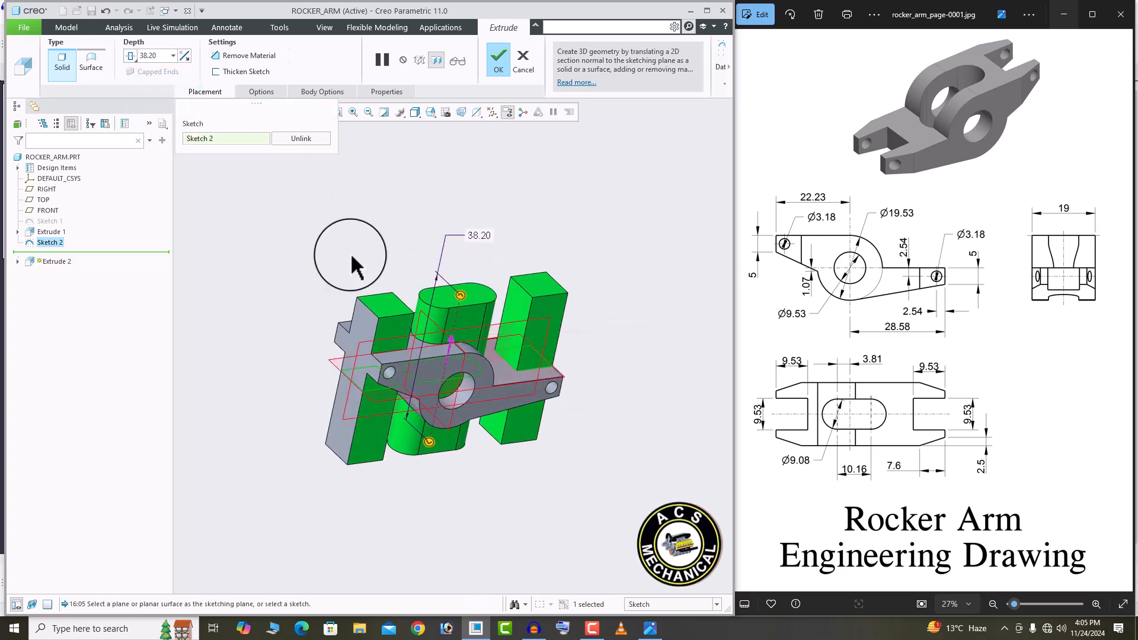
pyautogui.click(237, 60)
pyautogui.moveTo(439, 367); pyautogui.dragTo(569, 242, button='middle')
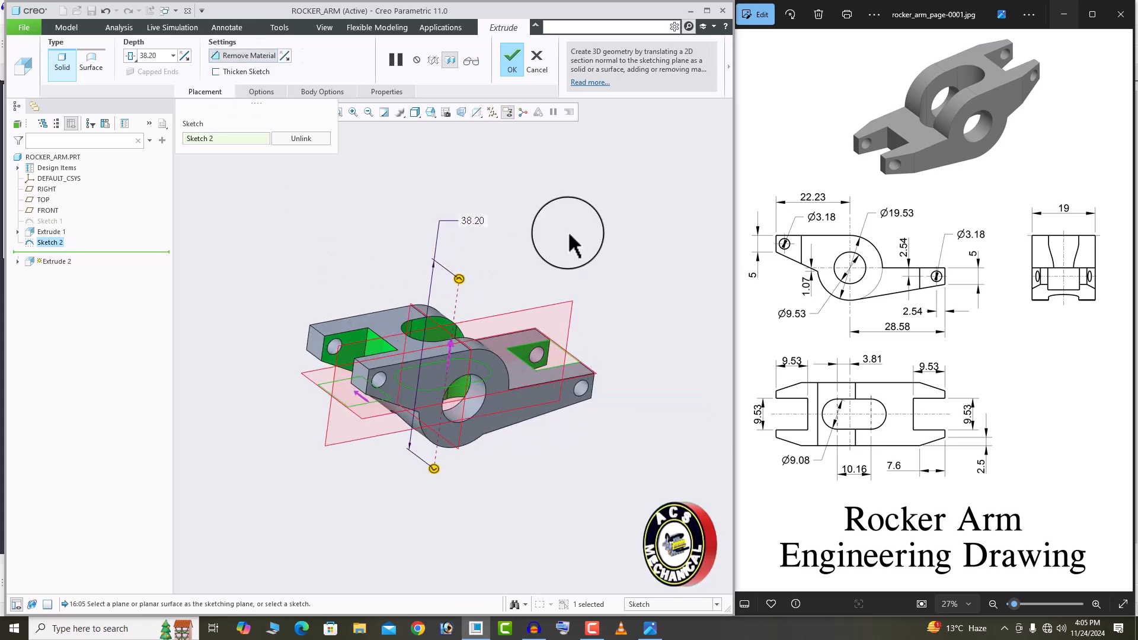
pyautogui.click(513, 69)
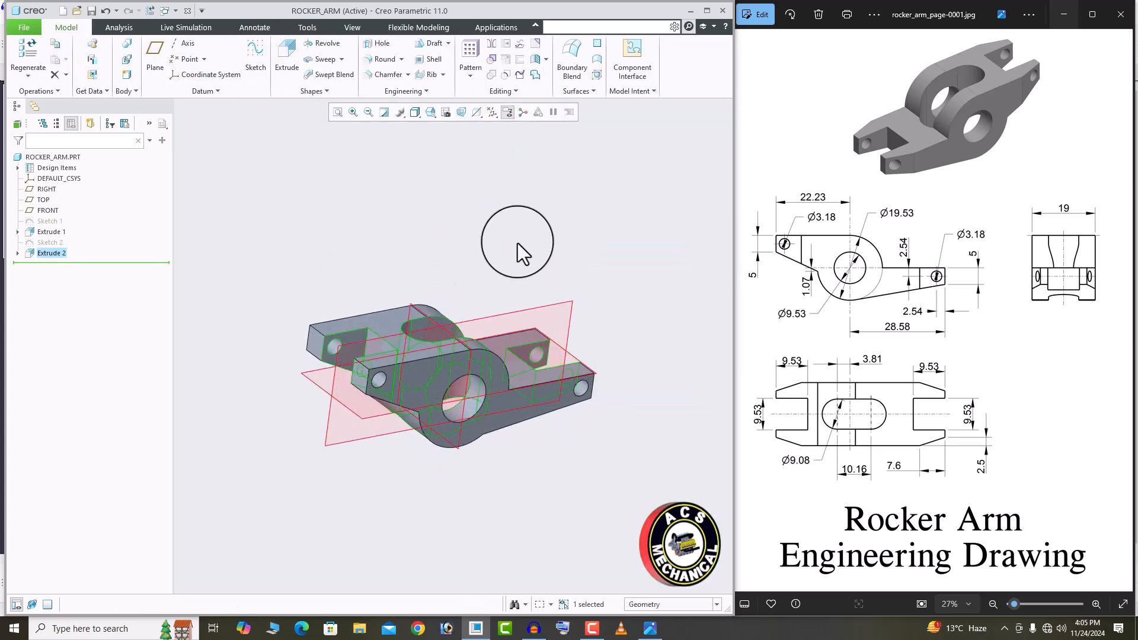
# Start an edge chamfer with the D1 x D2 scheme, setting D1 to 7.6 and D2 to 2.5.
pyautogui.click(382, 77)
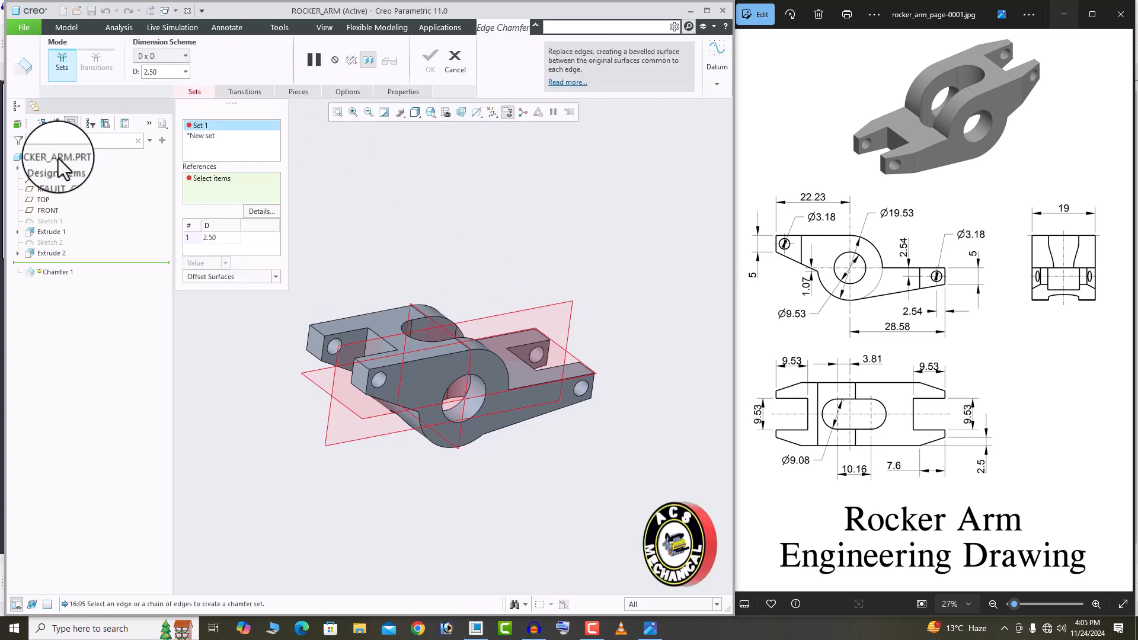
pyautogui.click(170, 58)
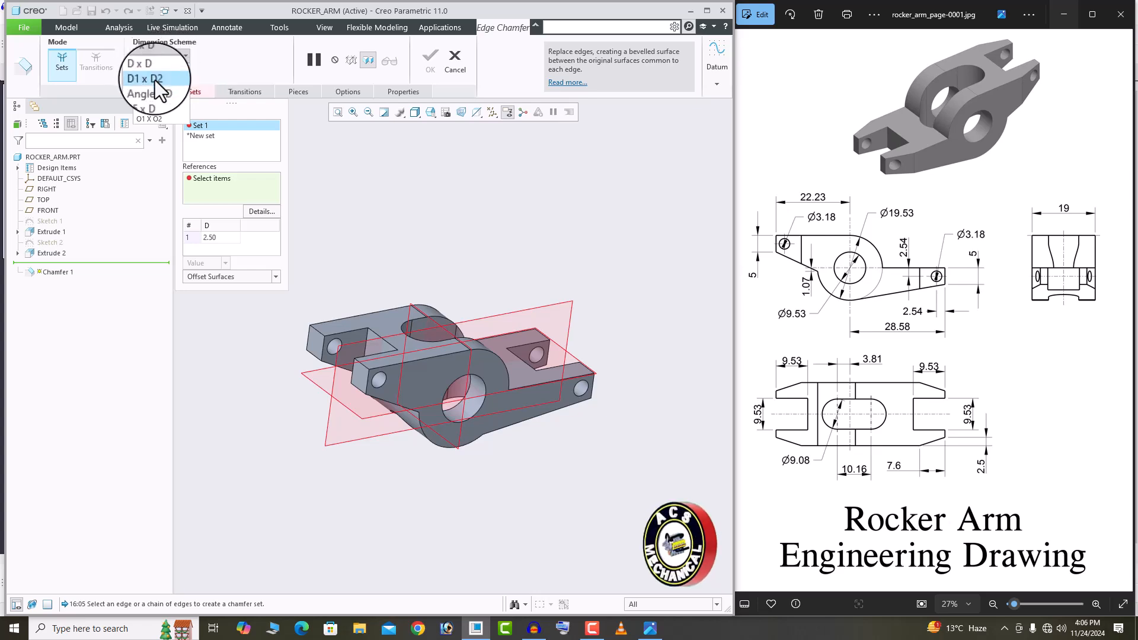
pyautogui.click(155, 80)
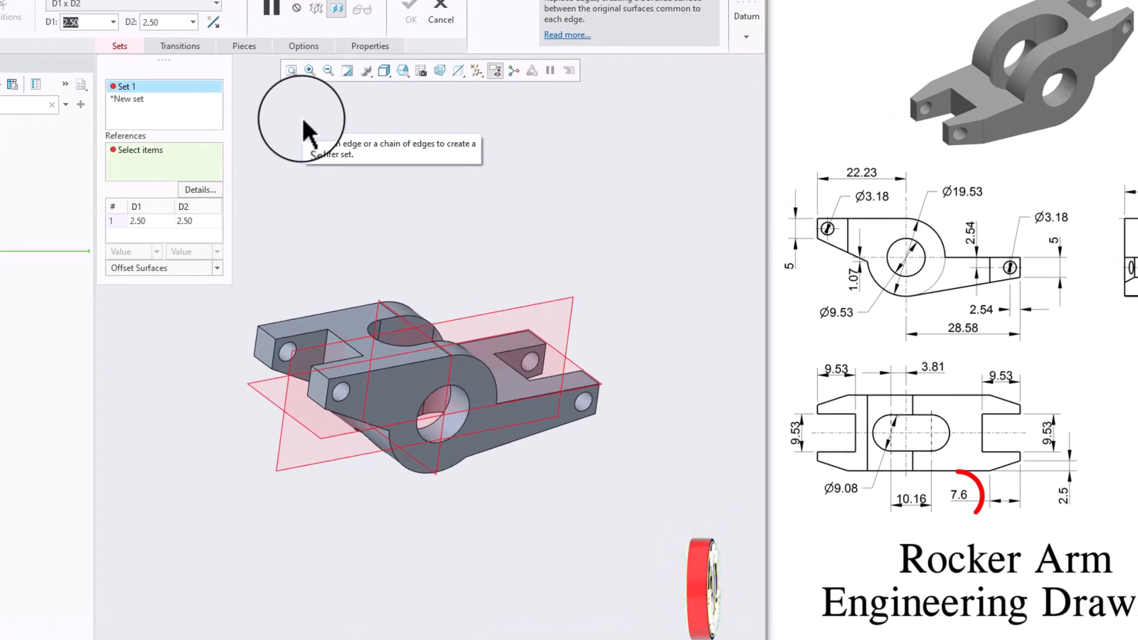
pyautogui.write('7')
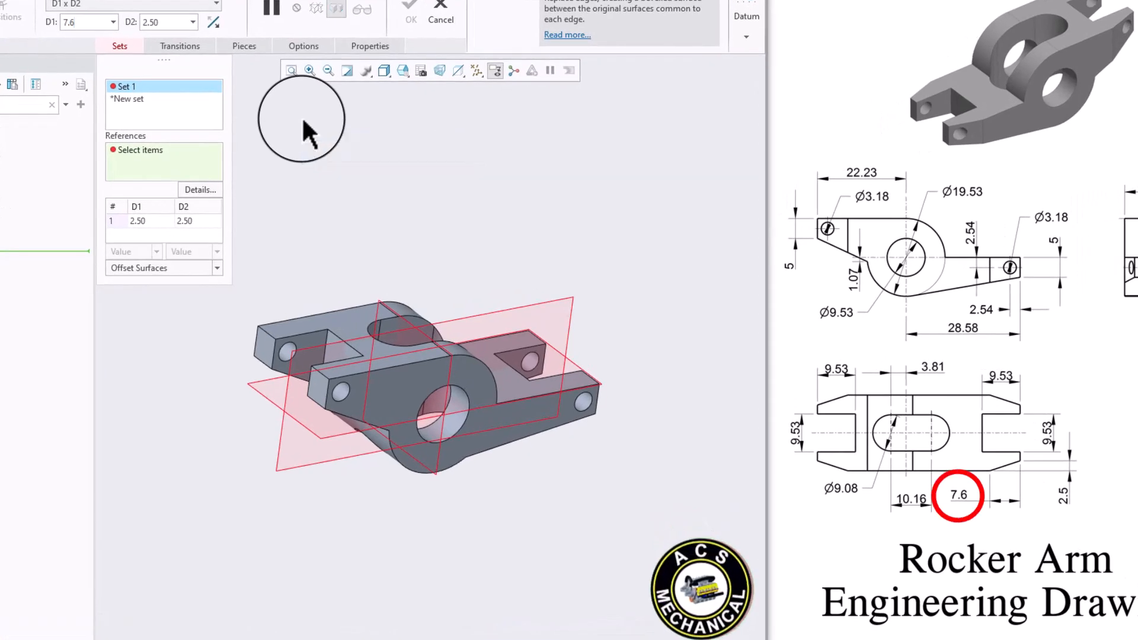
pyautogui.write('.6')
pyautogui.press('Return')
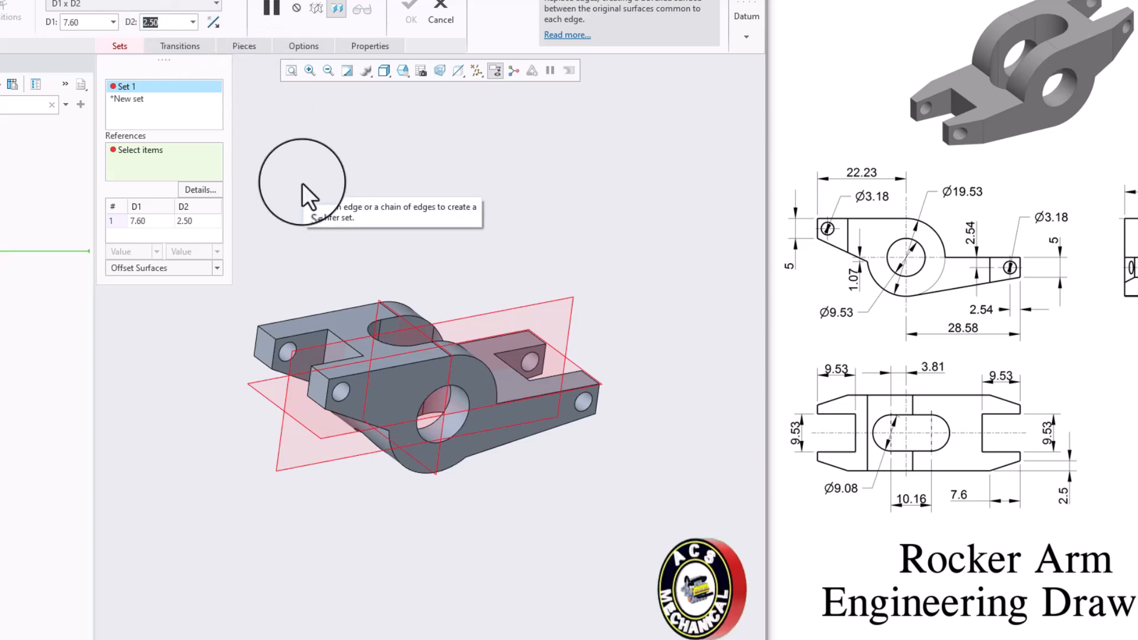
pyautogui.write('2.')
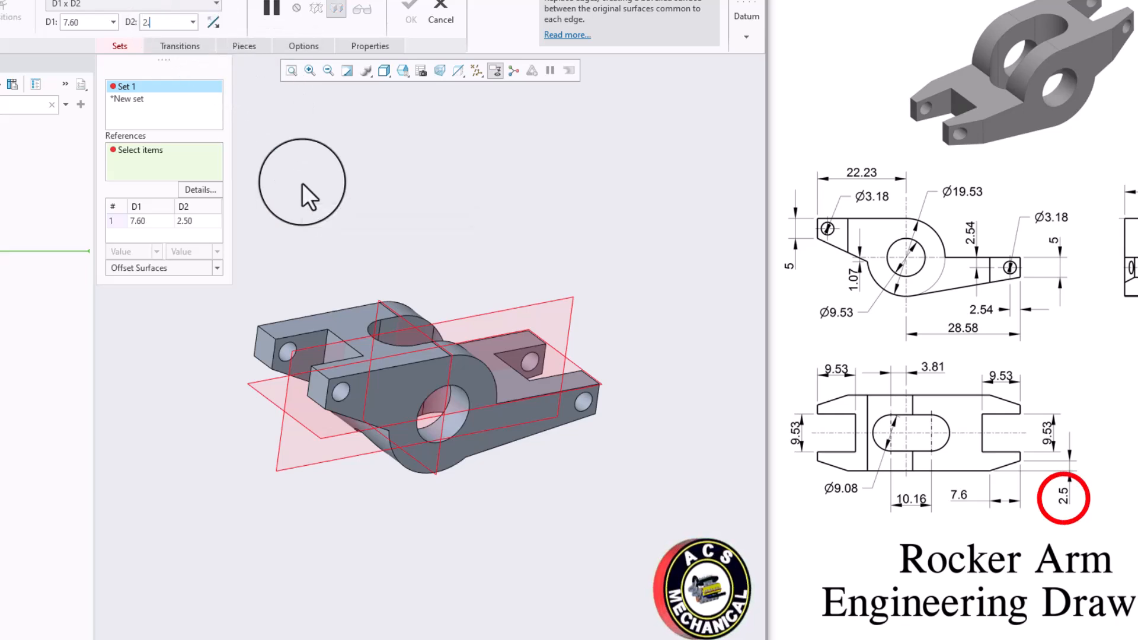
pyautogui.press('Return')
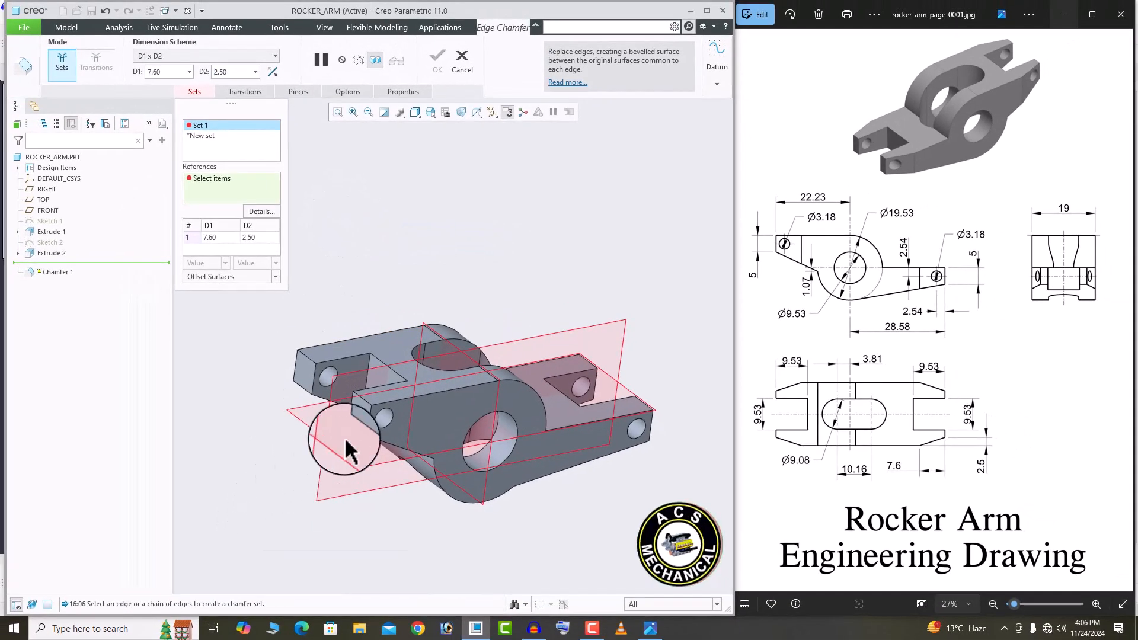
# Add the two outer vertical edges at the shorter arm's forked end to the 7.60 x 2.50 chamfer.
pyautogui.click(367, 425)
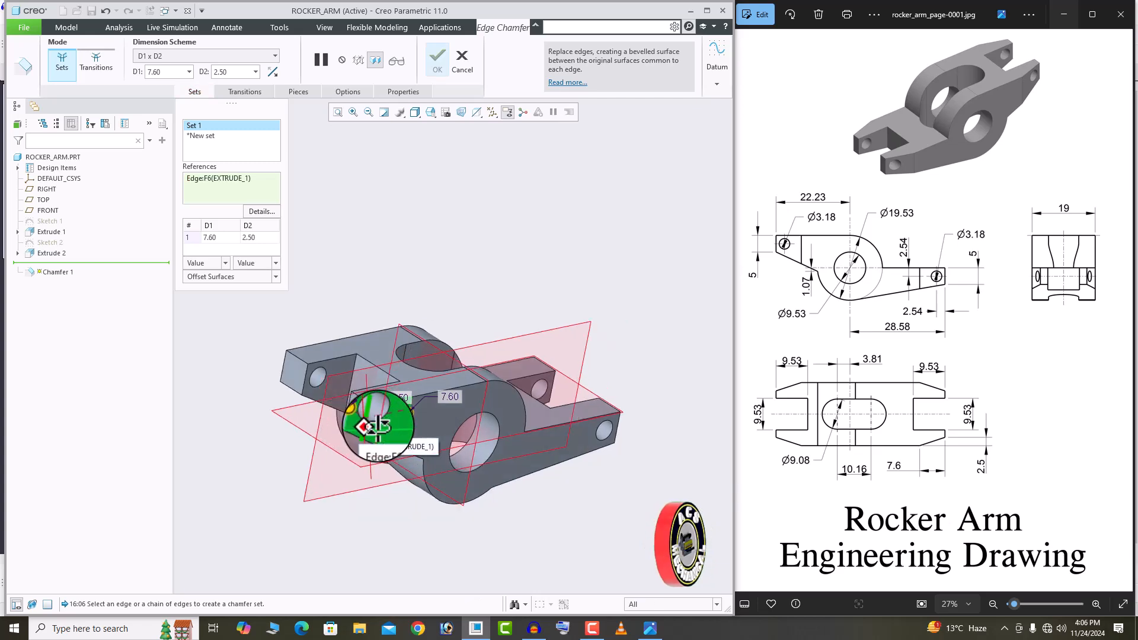
pyautogui.moveTo(368, 424); pyautogui.dragTo(264, 365, button='middle')
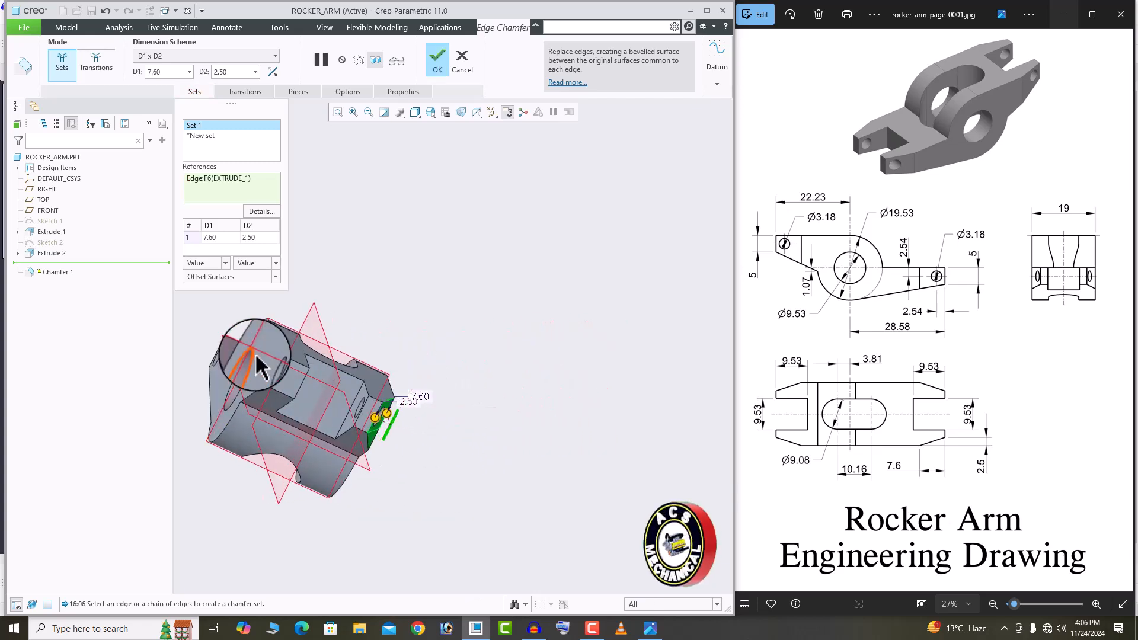
pyautogui.click(272, 367)
pyautogui.scroll(-5, 496, 421)
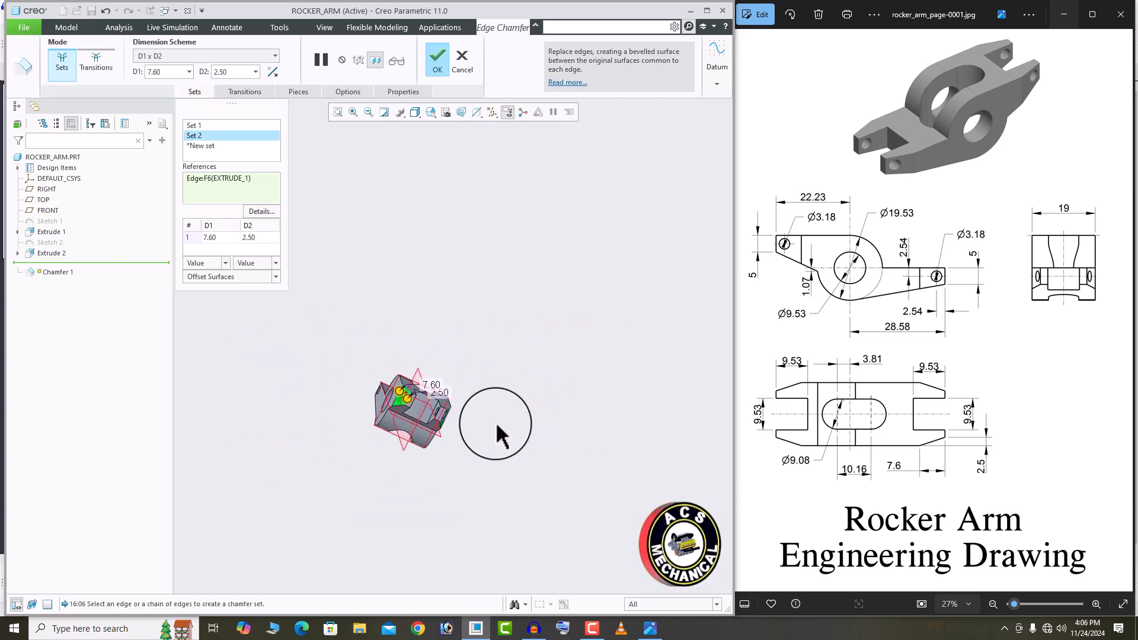
pyautogui.moveTo(496, 422); pyautogui.dragTo(680, 432, button='middle')
pyautogui.scroll(5, 680, 432)
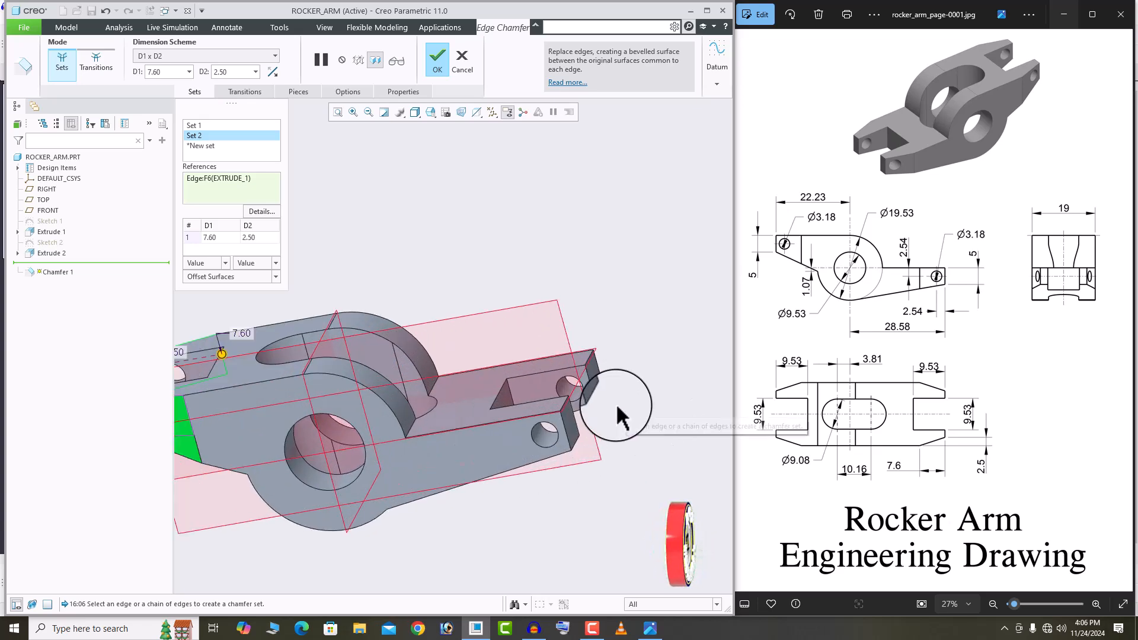
# Add the two outer vertical edges at the longer arm's forked end and complete the 7.60 x 2.50 chamfer.
pyautogui.click(567, 436)
pyautogui.scroll(-1, 517, 428)
pyautogui.moveTo(517, 428); pyautogui.dragTo(610, 399, button='middle')
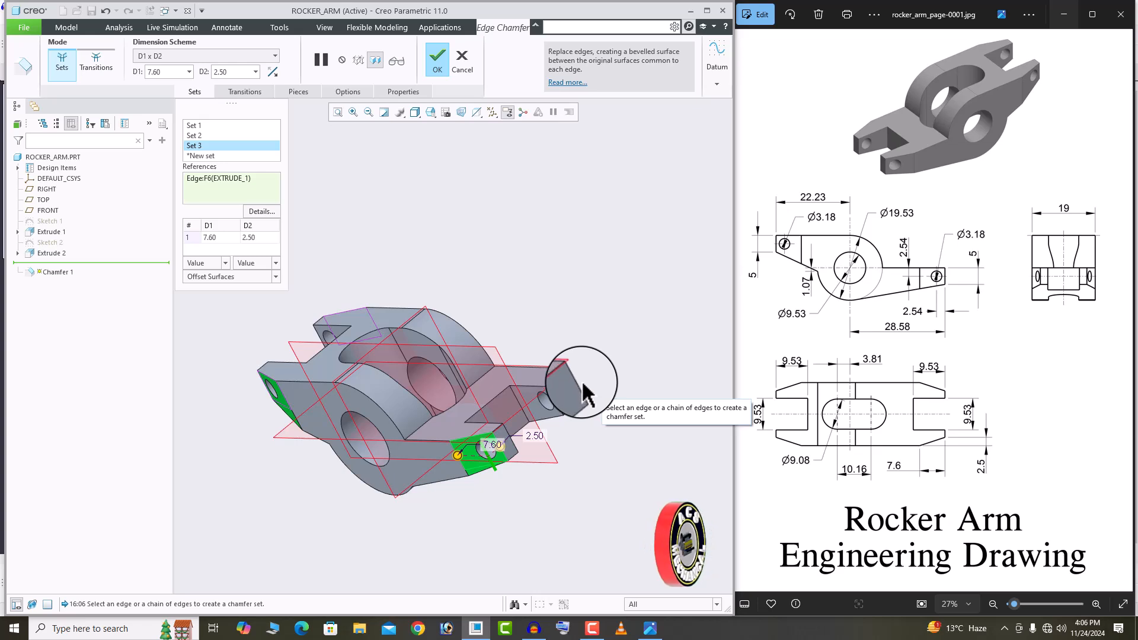
pyautogui.click(585, 392)
pyautogui.moveTo(585, 393); pyautogui.dragTo(470, 343, button='middle')
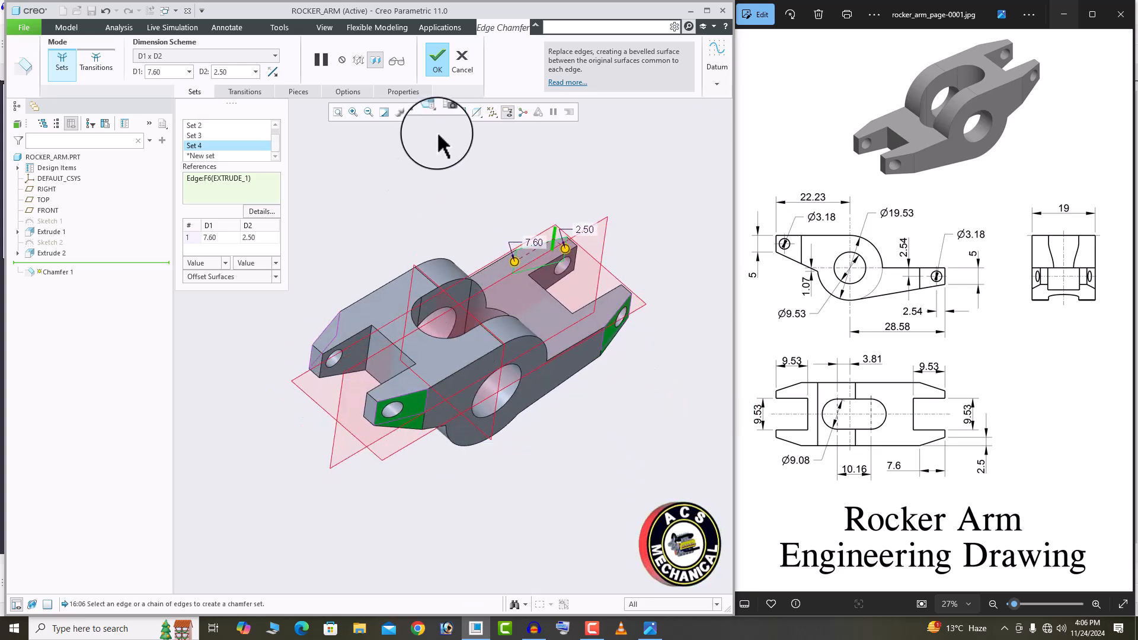
pyautogui.click(437, 66)
# Hide all datum features, including the datum planes and their fill, to show the finished rocker arm alone.
pyautogui.moveTo(501, 257); pyautogui.dragTo(610, 221, button='middle')
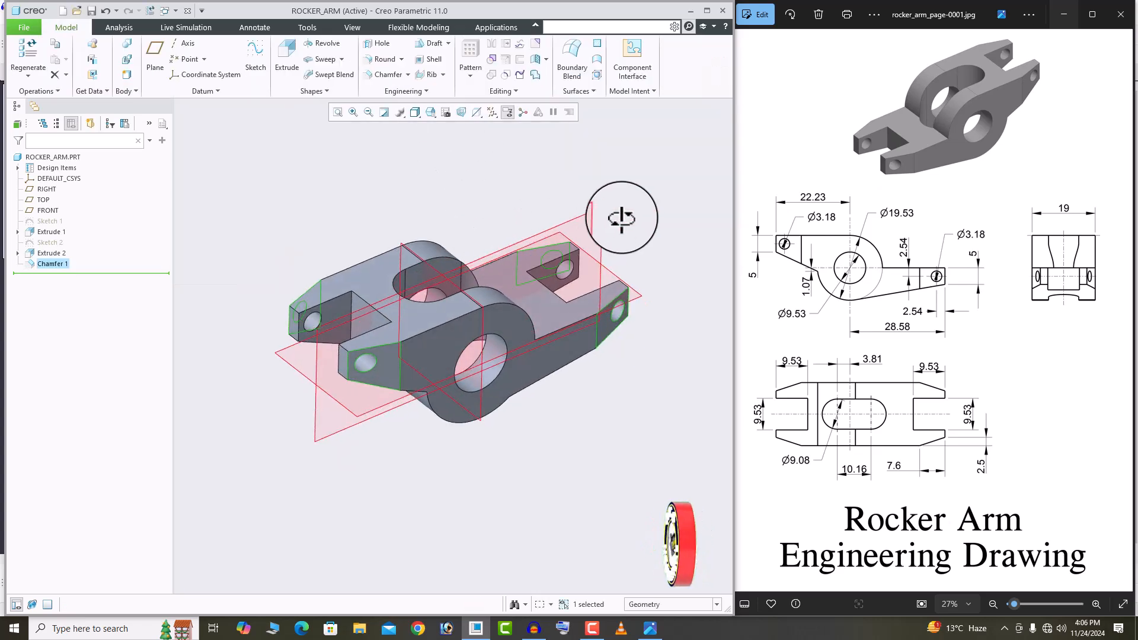
pyautogui.click(492, 113)
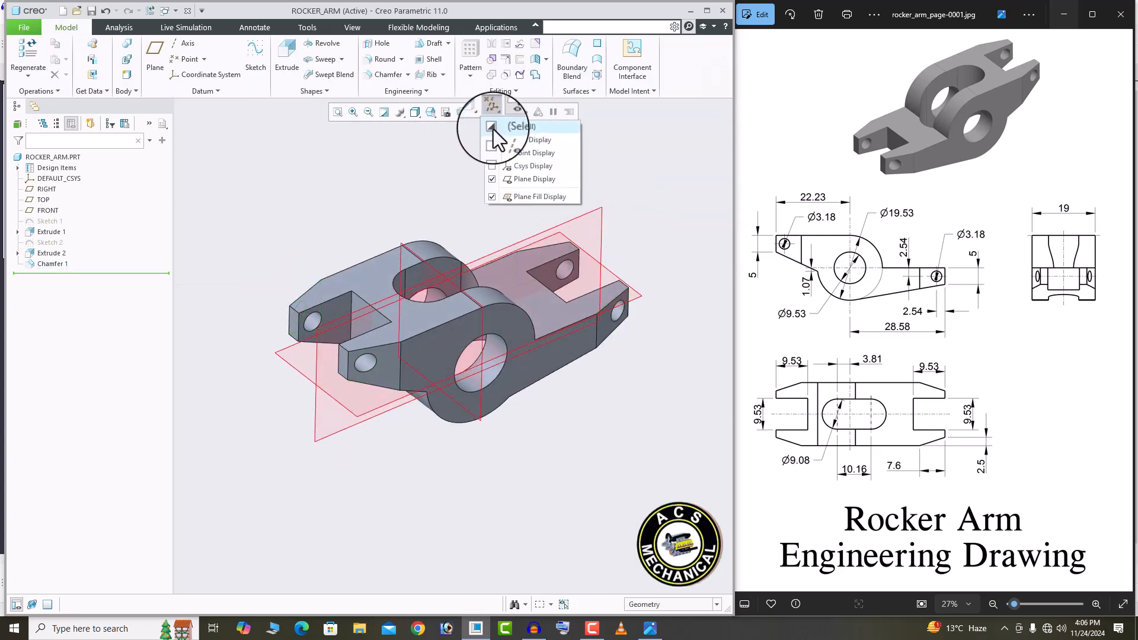
pyautogui.click(545, 178)
pyautogui.click(553, 182)
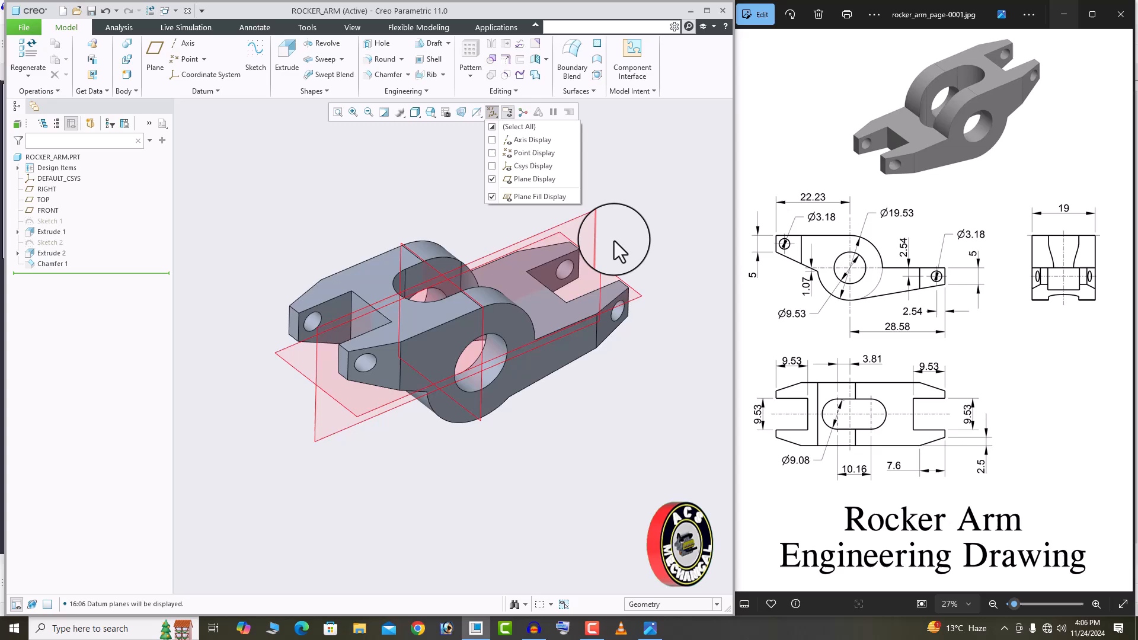
pyautogui.click(490, 127)
pyautogui.click(491, 128)
pyautogui.moveTo(534, 221); pyautogui.dragTo(470, 263, button='middle')
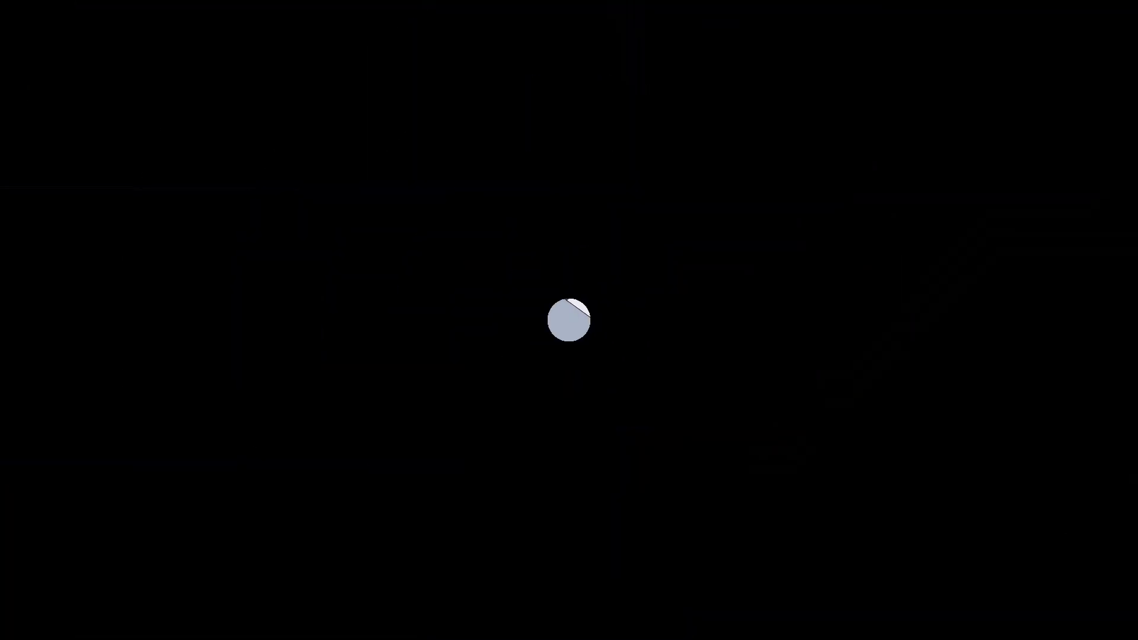